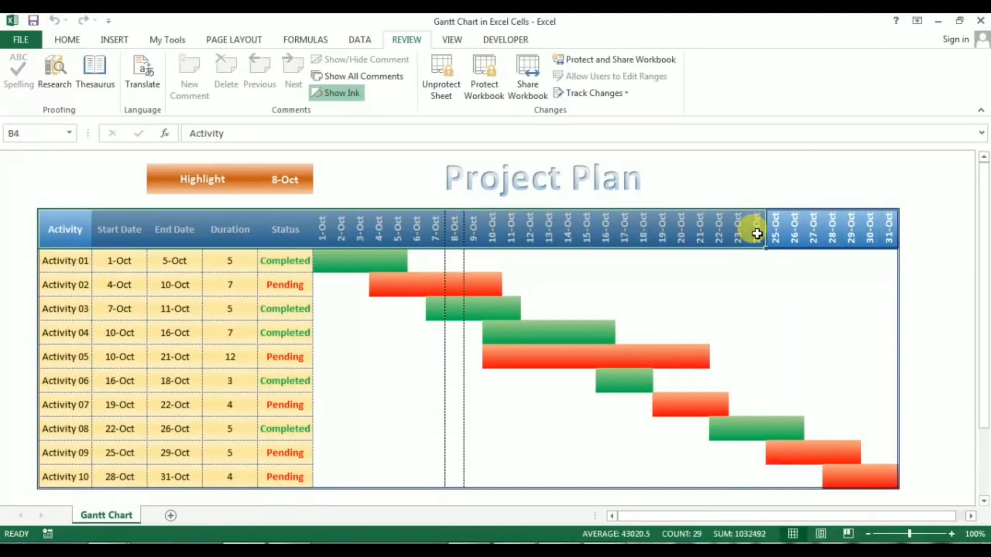
# Look over the project plan table's Activity, Start Date, End Date, Duration and Status columns.
pyautogui.click(279, 287)
pyautogui.click(87, 232)
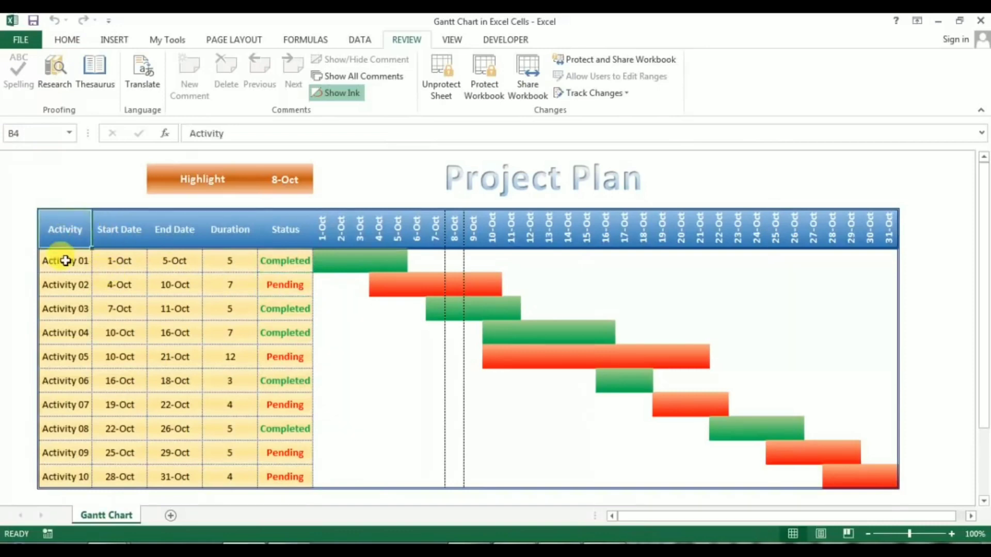
pyautogui.moveTo(66, 260); pyautogui.dragTo(73, 475)
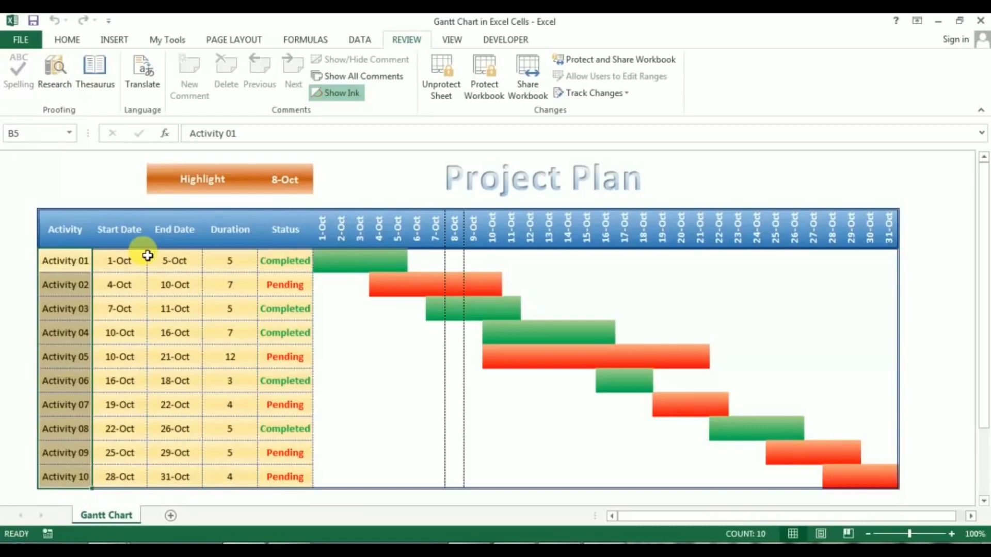
pyautogui.click(135, 256)
pyautogui.click(193, 264)
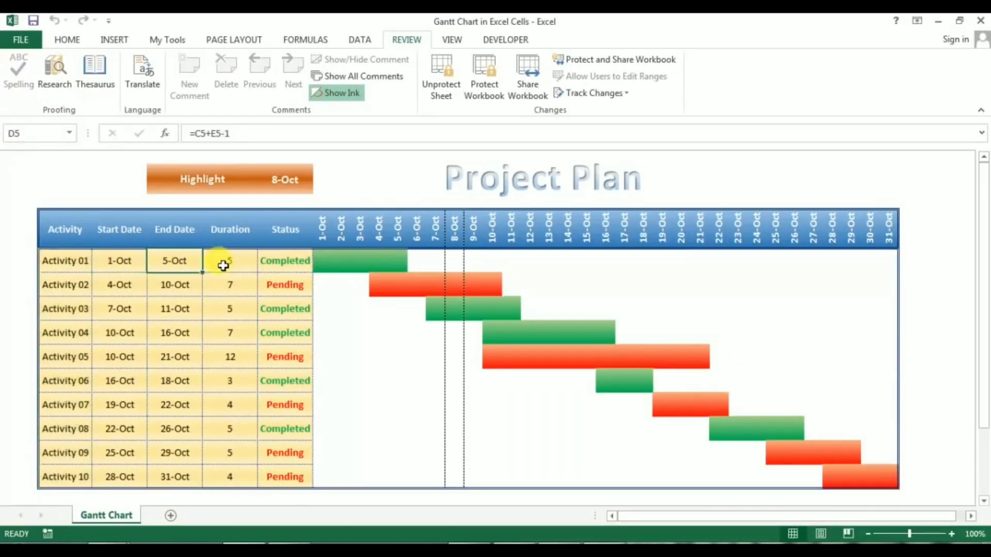
pyautogui.click(220, 261)
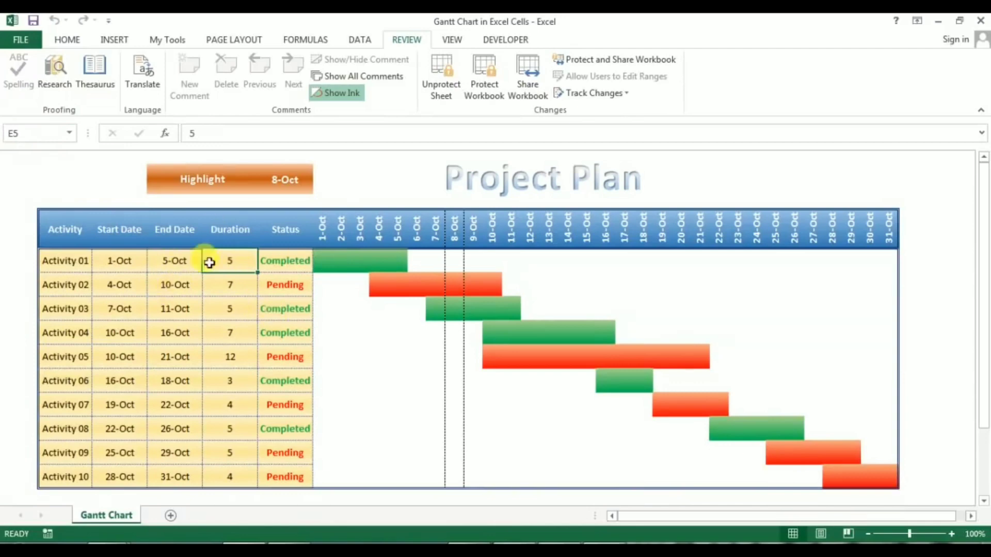
pyautogui.click(299, 271)
pyautogui.moveTo(302, 227); pyautogui.dragTo(291, 412)
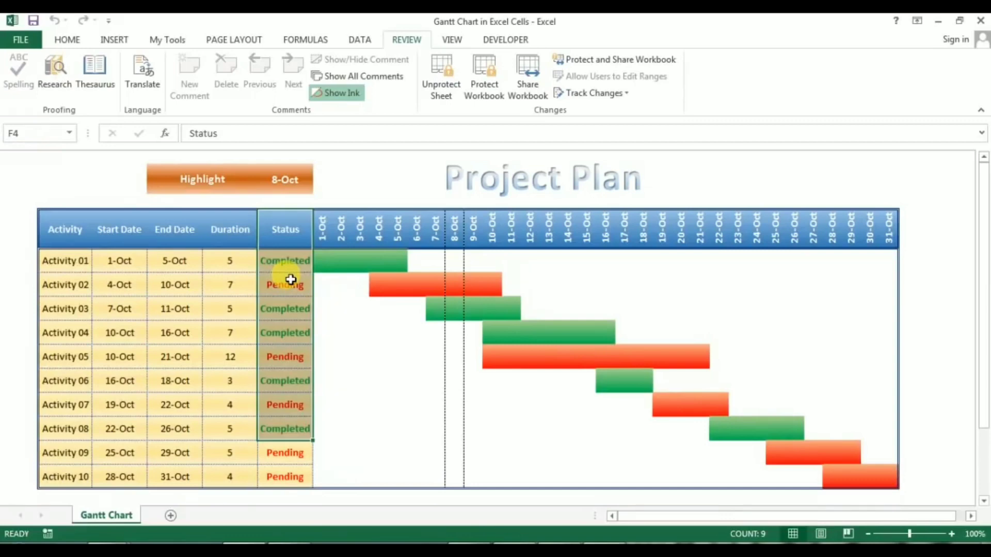
pyautogui.click(283, 332)
pyautogui.click(295, 233)
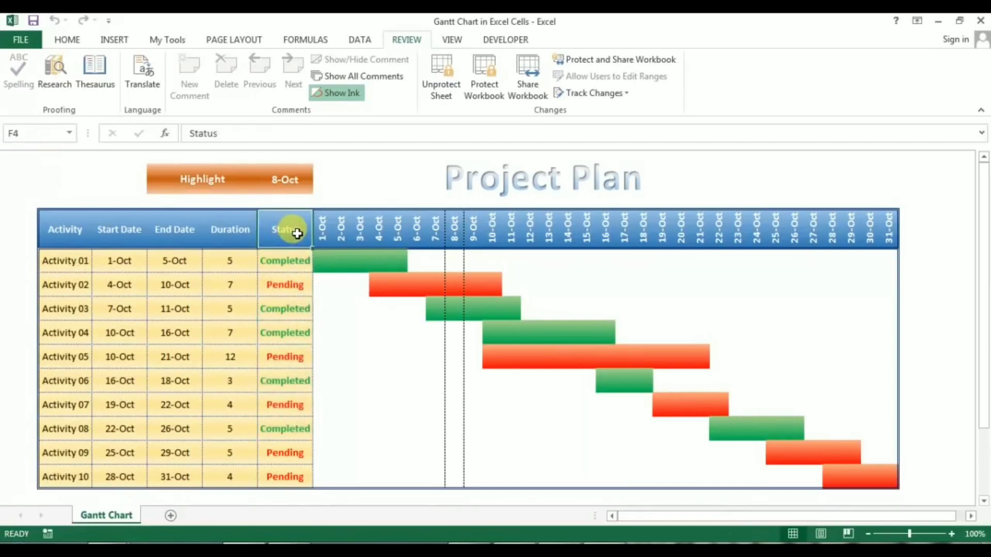
# Set the duration of Activity 01 in cell E5 to 10.
pyautogui.click(279, 265)
pyautogui.press('Left')
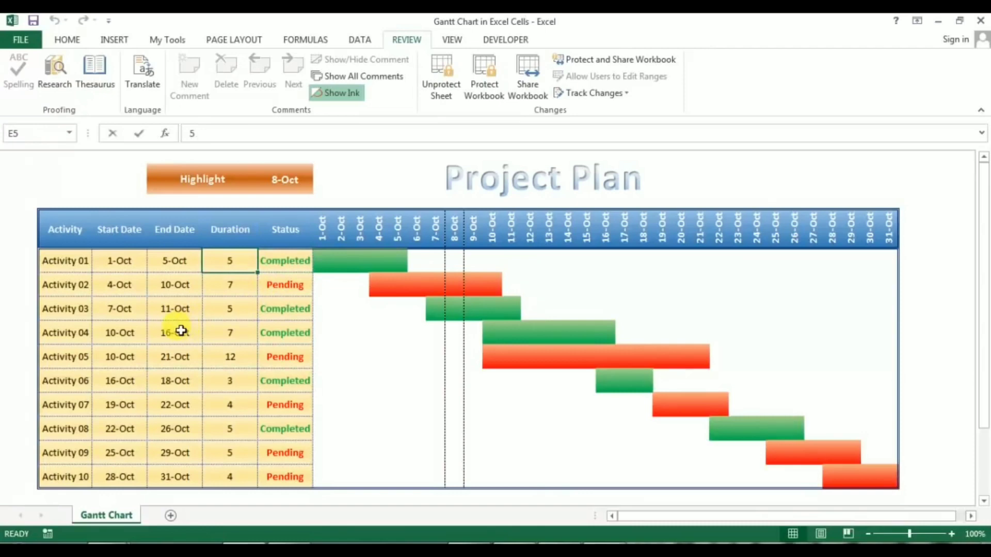
pyautogui.write('10')
pyautogui.press('Return')
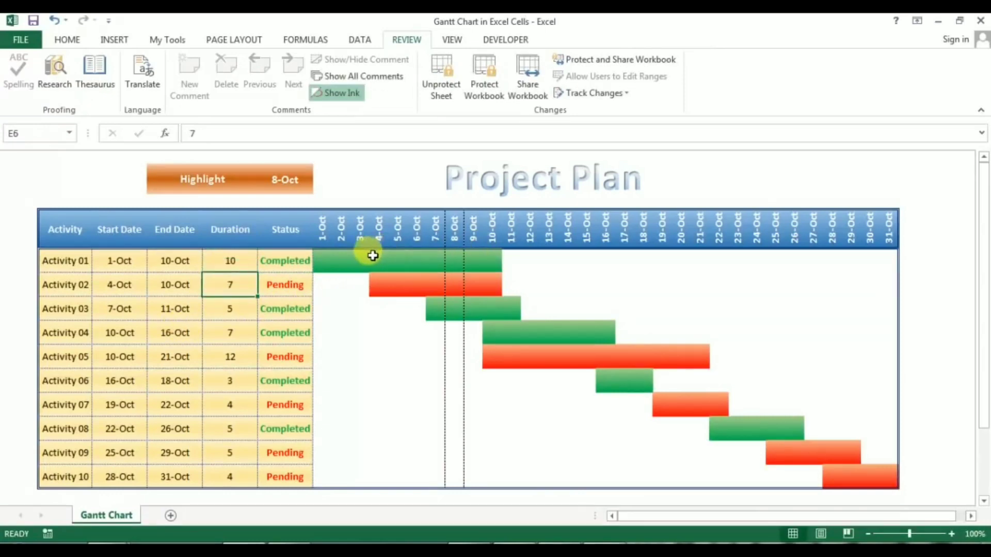
# Set the status of Activity 01 to Pending to test its chart bar, and switch it back to Completed.
pyautogui.click(289, 264)
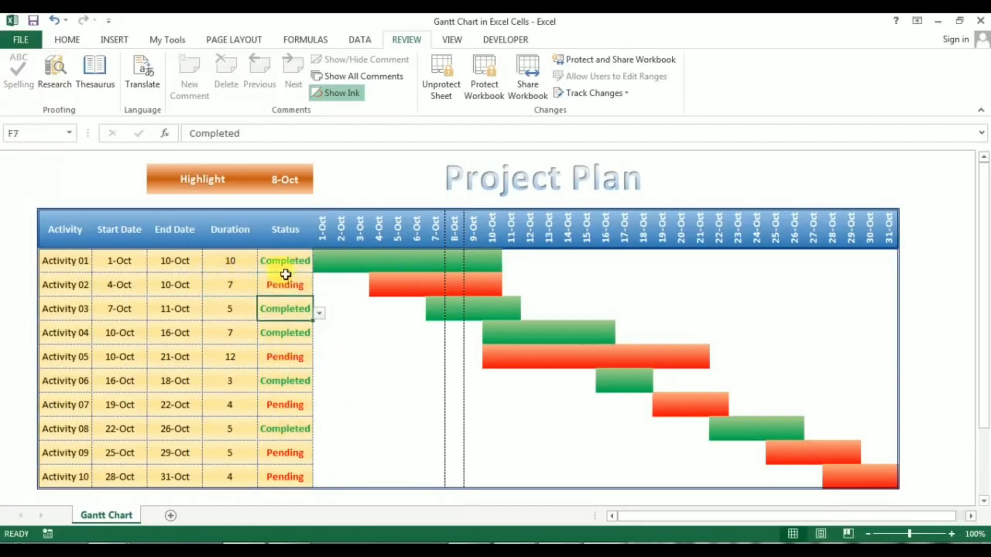
pyautogui.click(359, 264)
pyautogui.moveTo(492, 263); pyautogui.dragTo(317, 264)
pyautogui.click(267, 268)
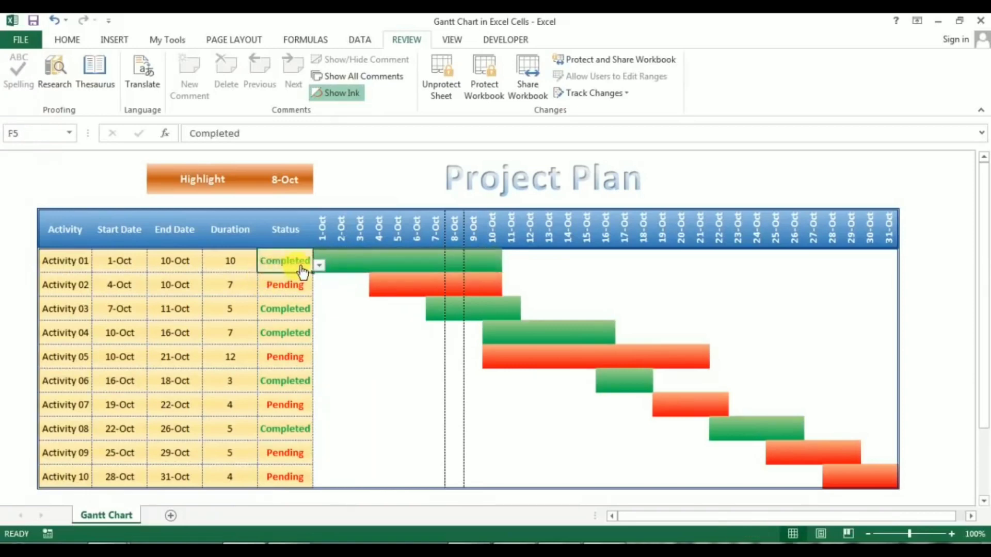
pyautogui.click(319, 265)
pyautogui.click(292, 288)
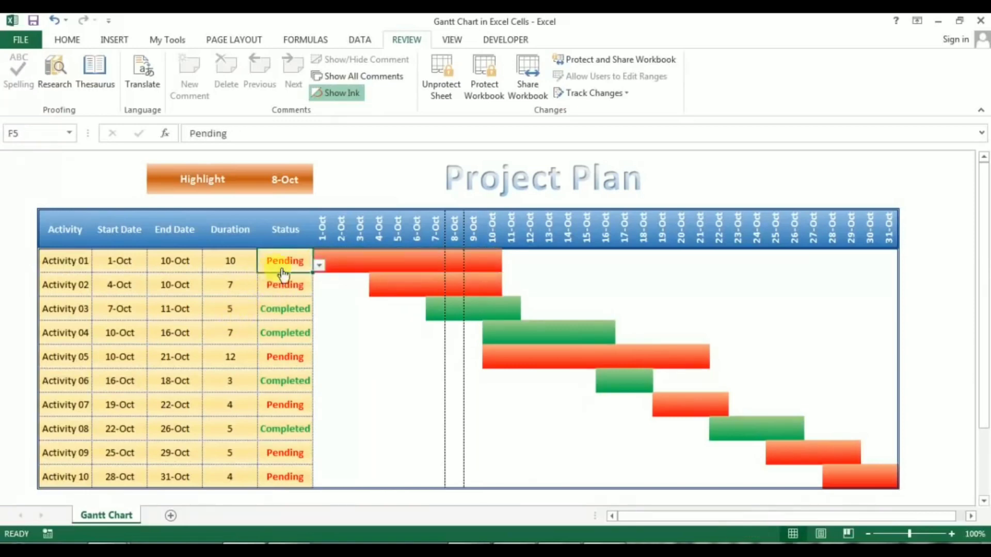
pyautogui.click(319, 264)
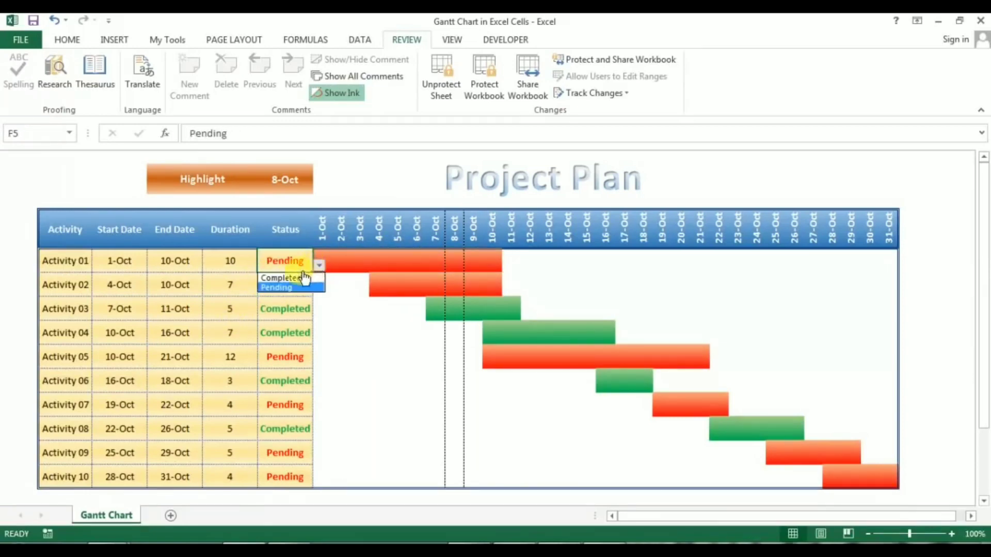
pyautogui.click(289, 278)
# Set the Highlight date in cell F2 to 10-Oct.
pyautogui.click(286, 181)
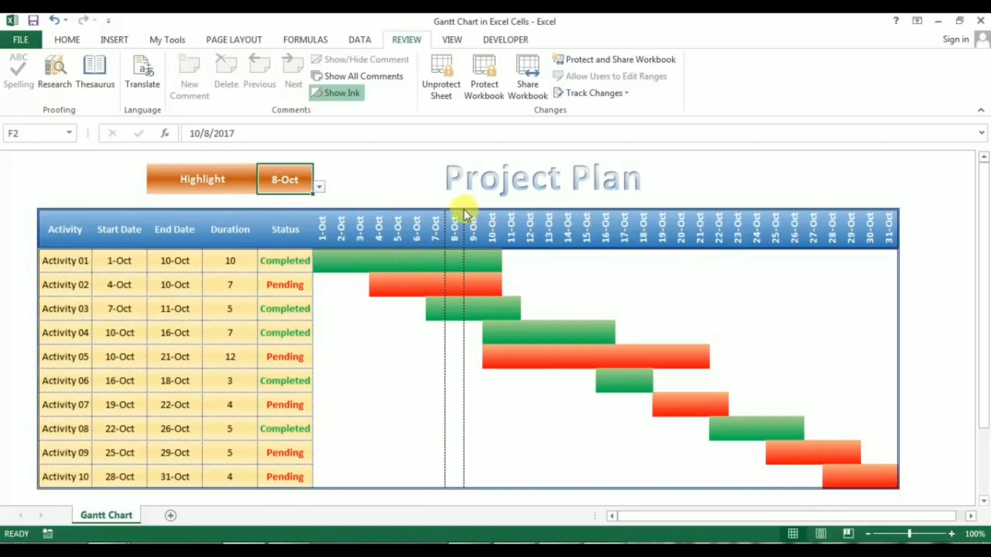
pyautogui.moveTo(454, 229); pyautogui.dragTo(452, 495)
pyautogui.hotkey('ctrl', 'c')
pyautogui.click(292, 182)
pyautogui.click(319, 186)
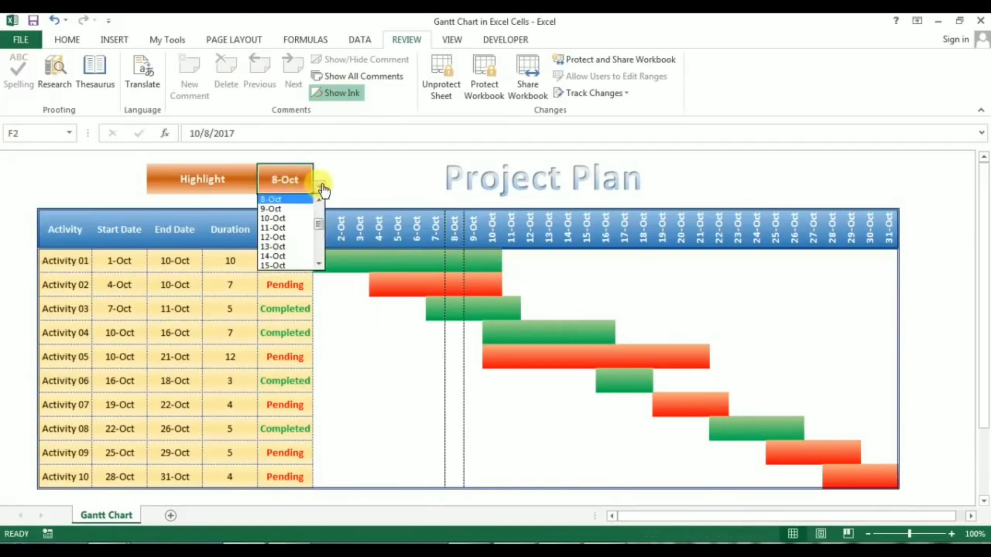
pyautogui.click(289, 218)
# Examine the highlighted 10-Oct column and the colored activity bars across the Gantt chart area.
pyautogui.moveTo(490, 227); pyautogui.dragTo(484, 475)
pyautogui.hotkey('ctrl', 'c')
pyautogui.click(554, 427)
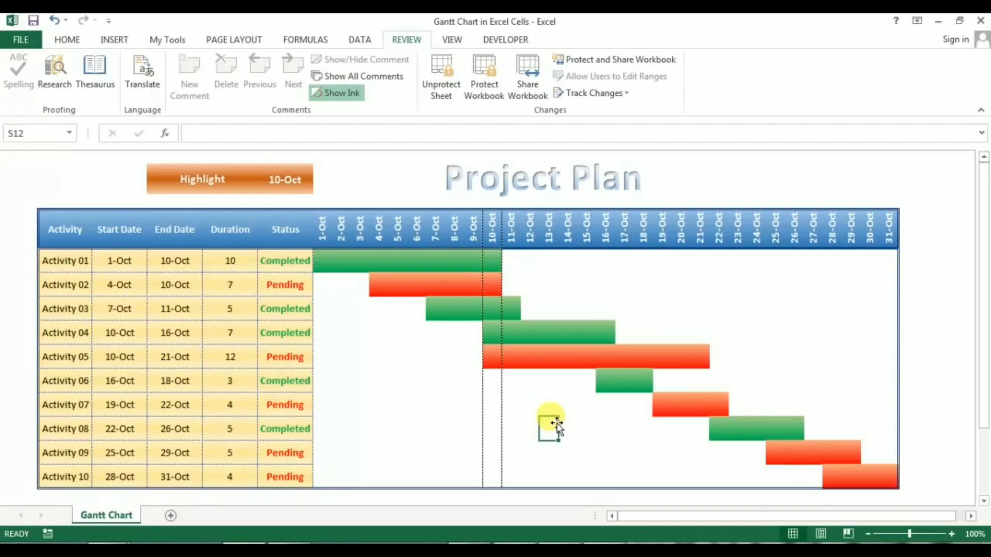
pyautogui.click(345, 260)
pyautogui.click(471, 264)
pyautogui.click(487, 305)
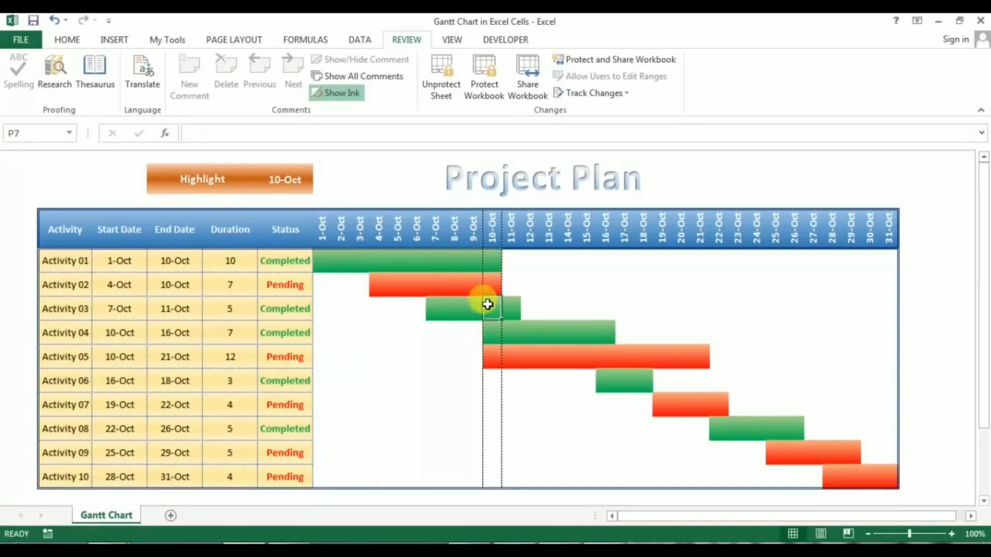
pyautogui.click(417, 285)
pyautogui.click(528, 333)
pyautogui.click(532, 350)
pyautogui.click(436, 268)
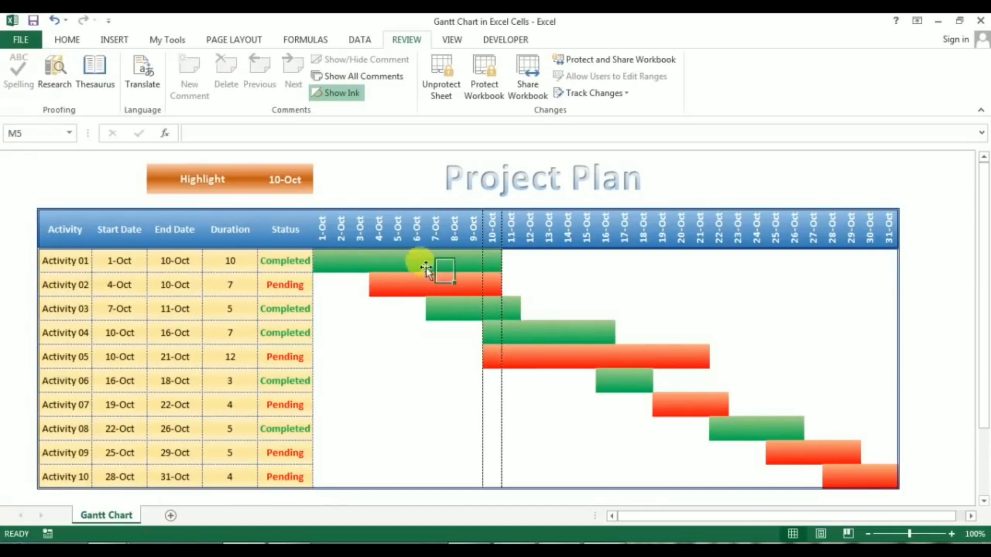
pyautogui.click(342, 260)
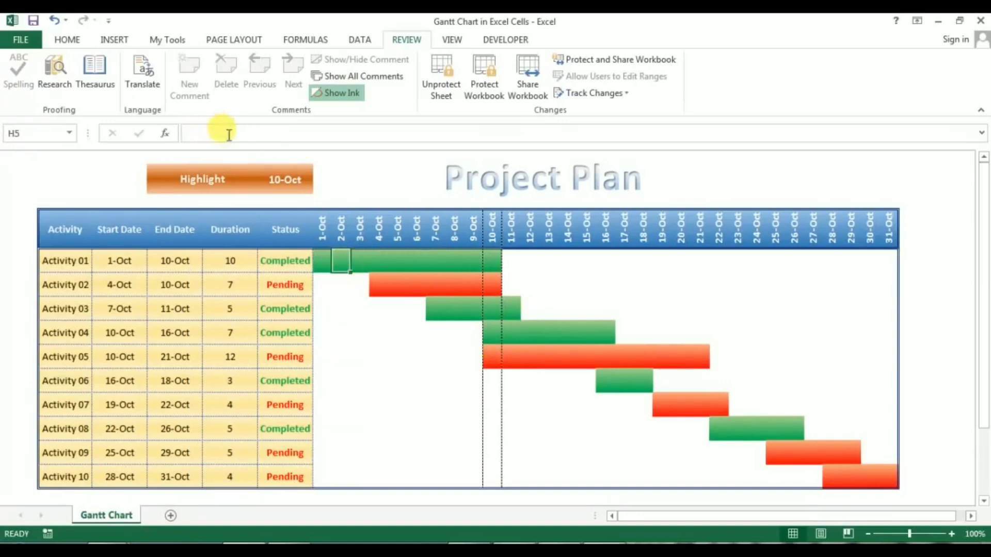
pyautogui.click(327, 260)
pyautogui.click(491, 260)
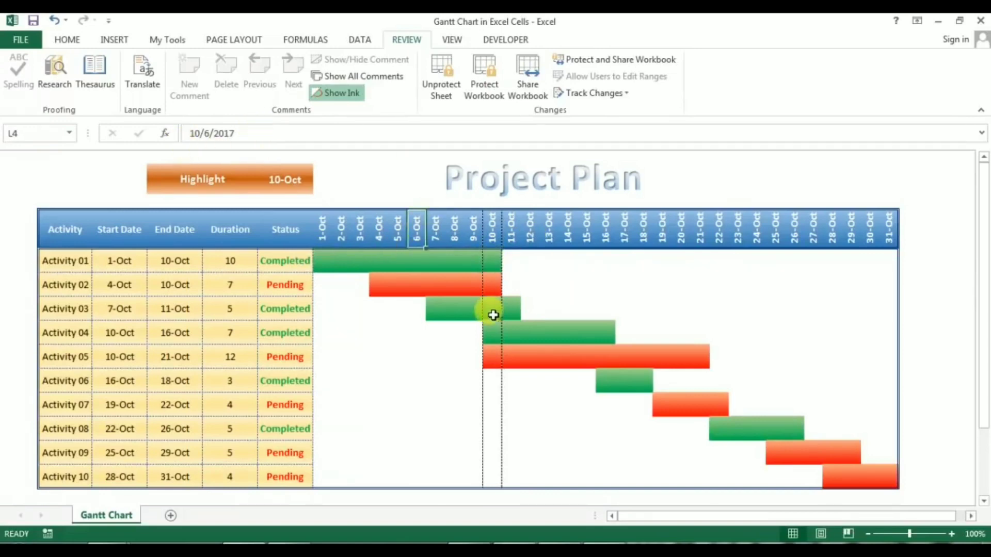
pyautogui.moveTo(342, 265); pyautogui.dragTo(557, 344)
pyautogui.click(566, 353)
pyautogui.moveTo(670, 358); pyautogui.dragTo(700, 362)
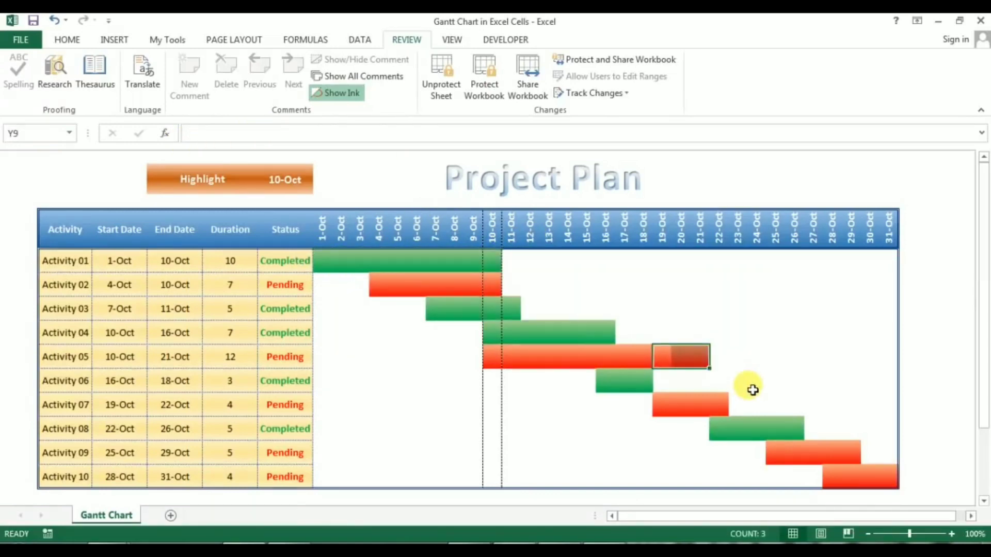
pyautogui.click(790, 425)
pyautogui.moveTo(845, 460); pyautogui.dragTo(867, 472)
pyautogui.click(868, 473)
pyautogui.moveTo(811, 446); pyautogui.dragTo(799, 443)
pyautogui.click(691, 420)
pyautogui.click(638, 386)
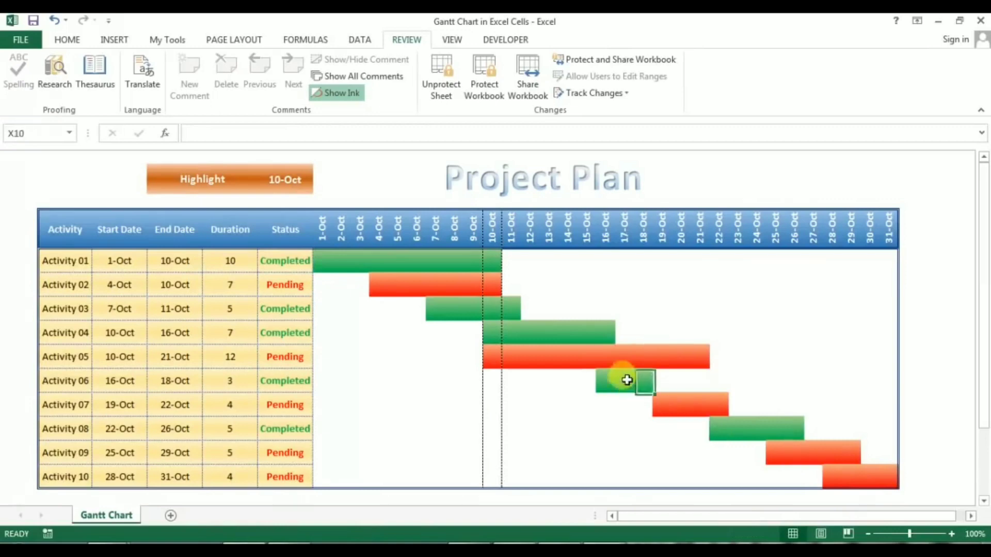
pyautogui.click(597, 355)
pyautogui.click(471, 311)
pyautogui.click(430, 282)
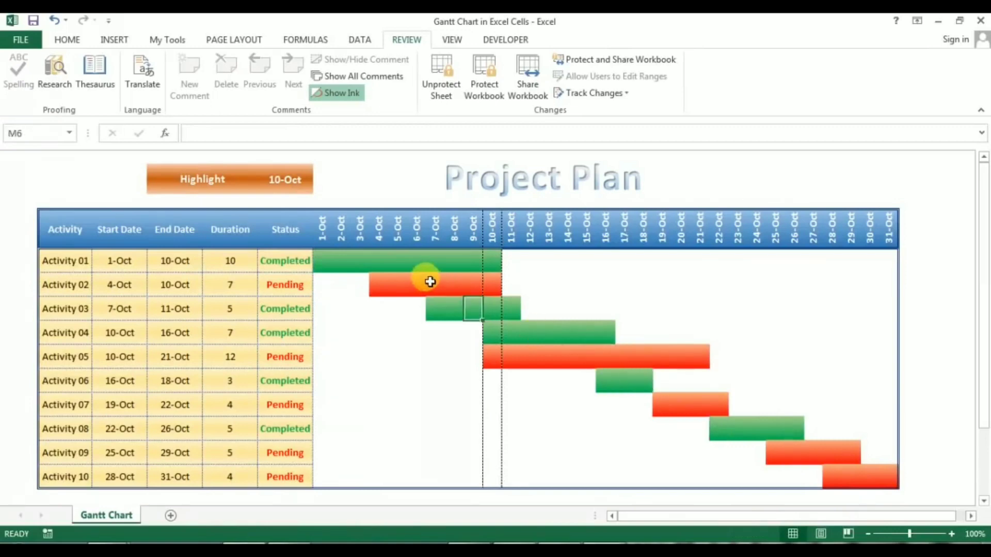
pyautogui.click(380, 331)
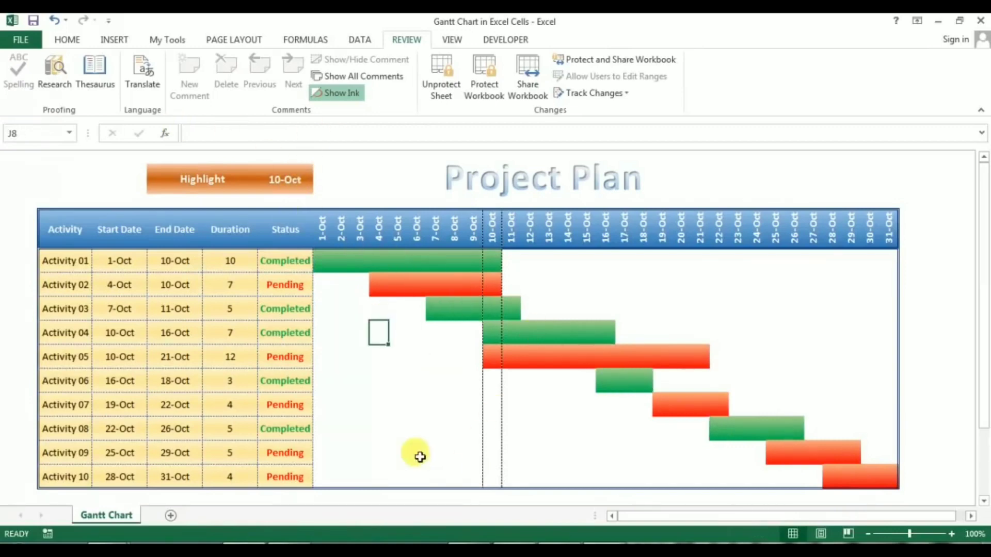
# Add a new worksheet, and copy the Activity to Status table including its headers from the Gantt Chart sheet.
pyautogui.click(170, 515)
pyautogui.click(115, 516)
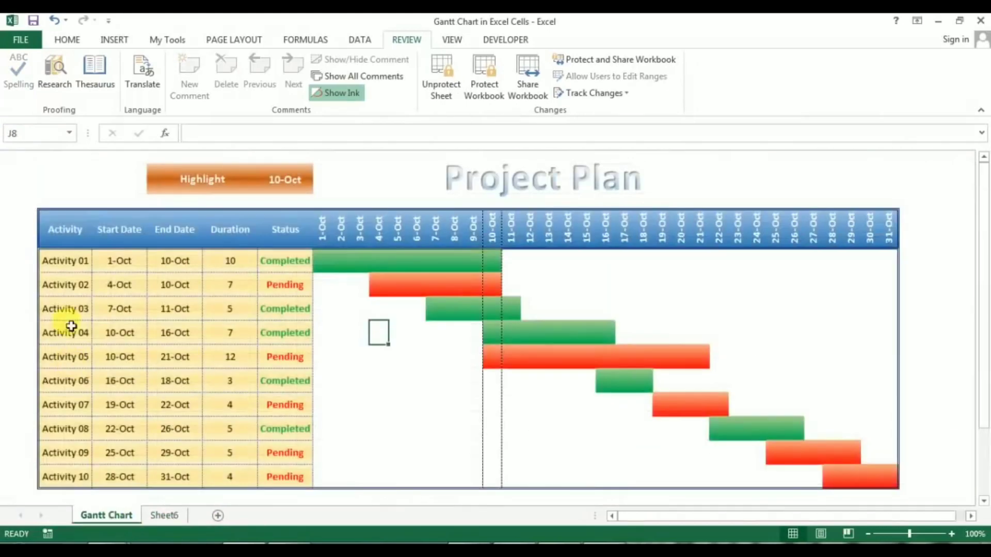
pyautogui.moveTo(78, 236); pyautogui.dragTo(283, 478)
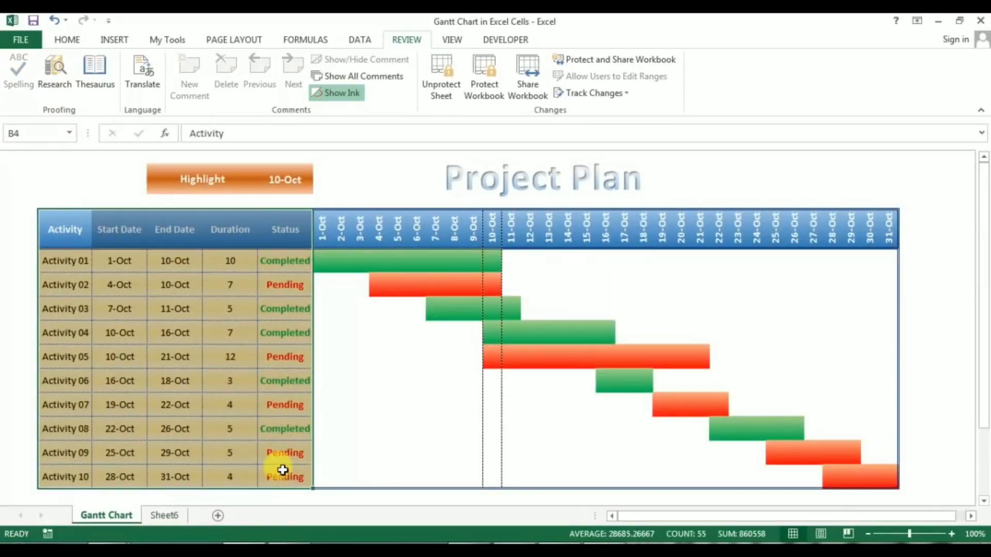
pyautogui.hotkey('ctrl', 'c')
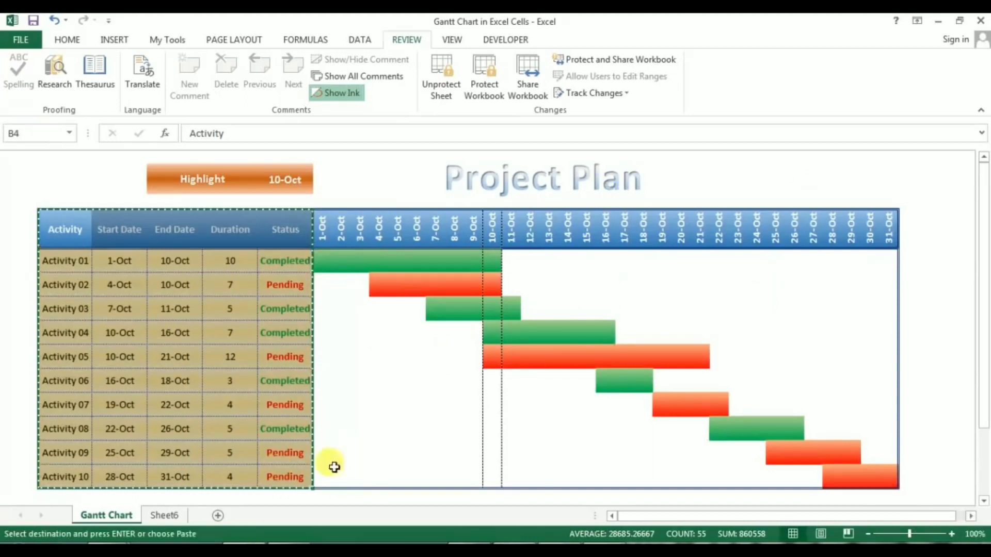
# Paste the copied table as values into the new sheet, starting at cell B3.
pyautogui.click(165, 515)
pyautogui.click(88, 205)
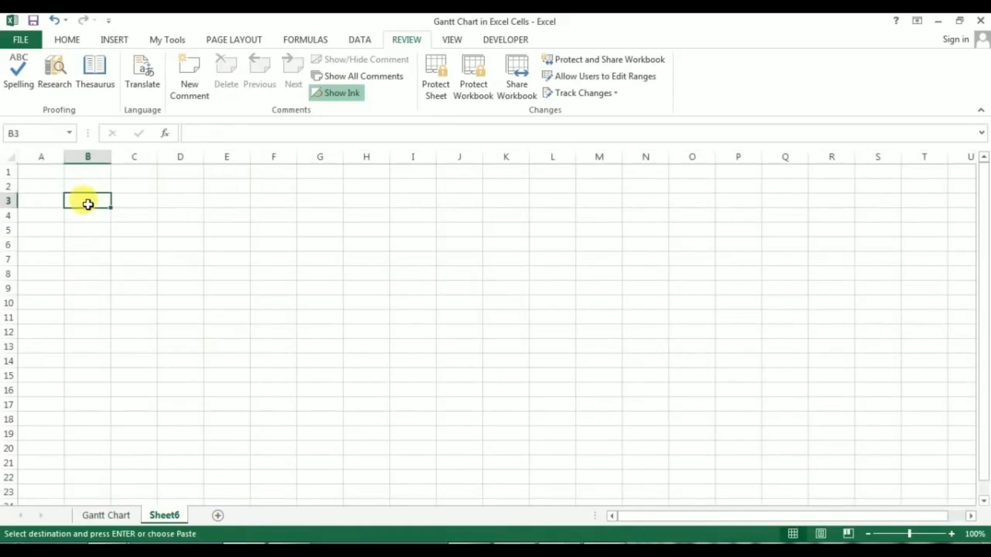
pyautogui.rightClick(87, 203)
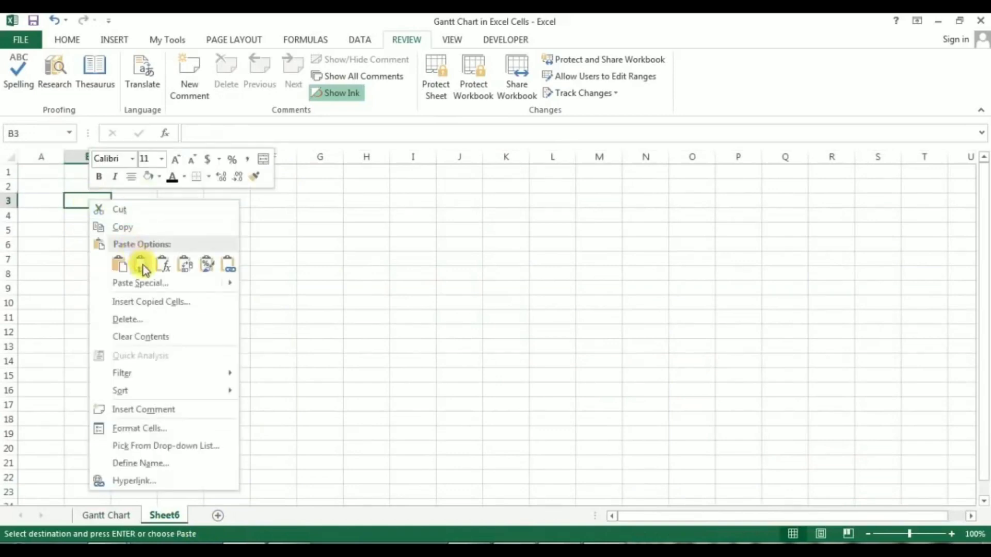
pyautogui.click(119, 264)
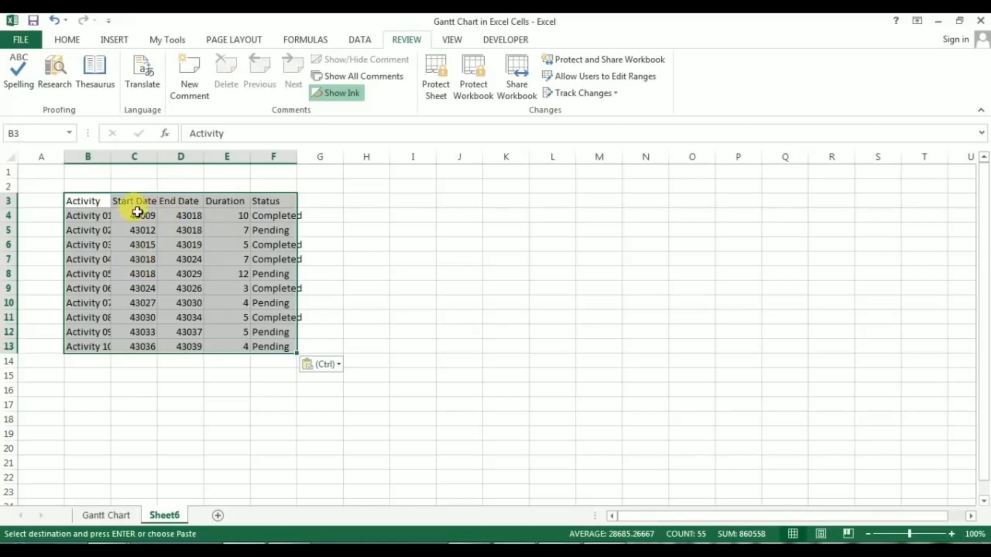
# Format the Start Date and End Date values in C4:D13 with the custom number format d-mmm.
pyautogui.moveTo(138, 216); pyautogui.dragTo(190, 349)
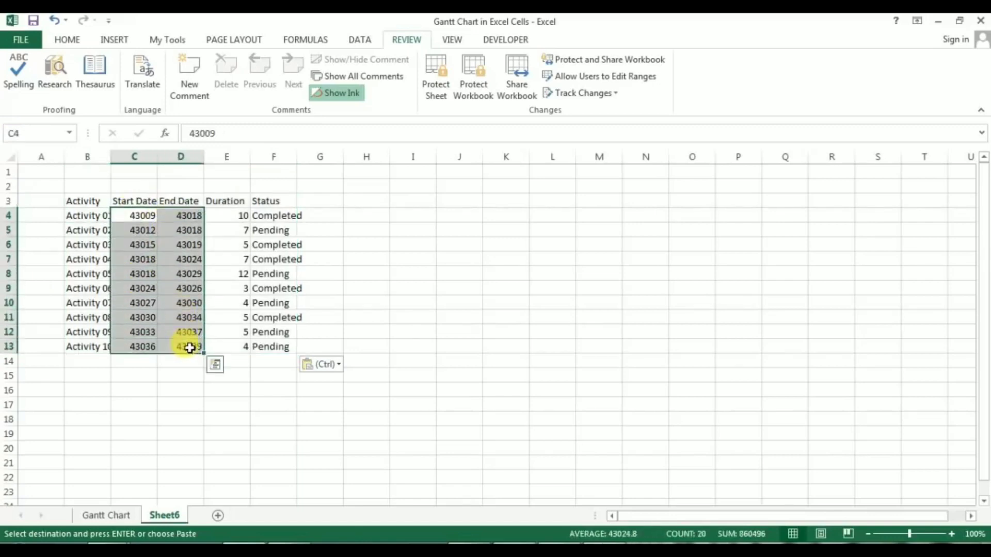
pyautogui.hotkey('alt', 'o')
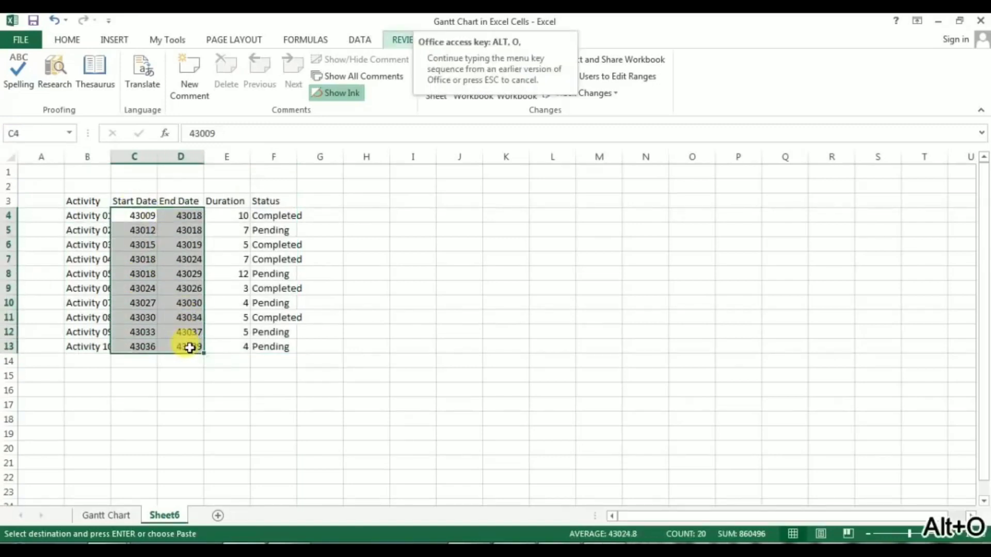
pyautogui.press('e')
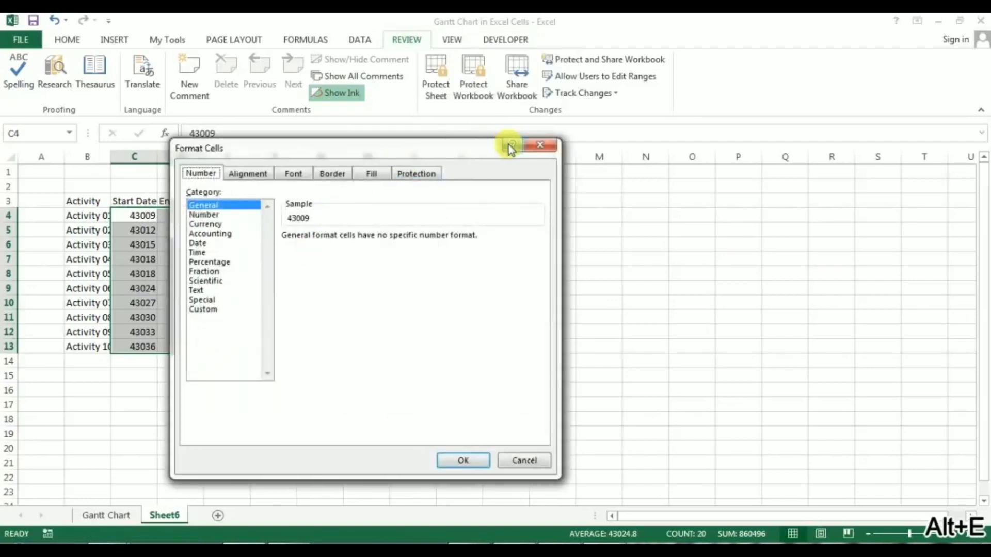
pyautogui.click(531, 146)
pyautogui.rightClick(151, 237)
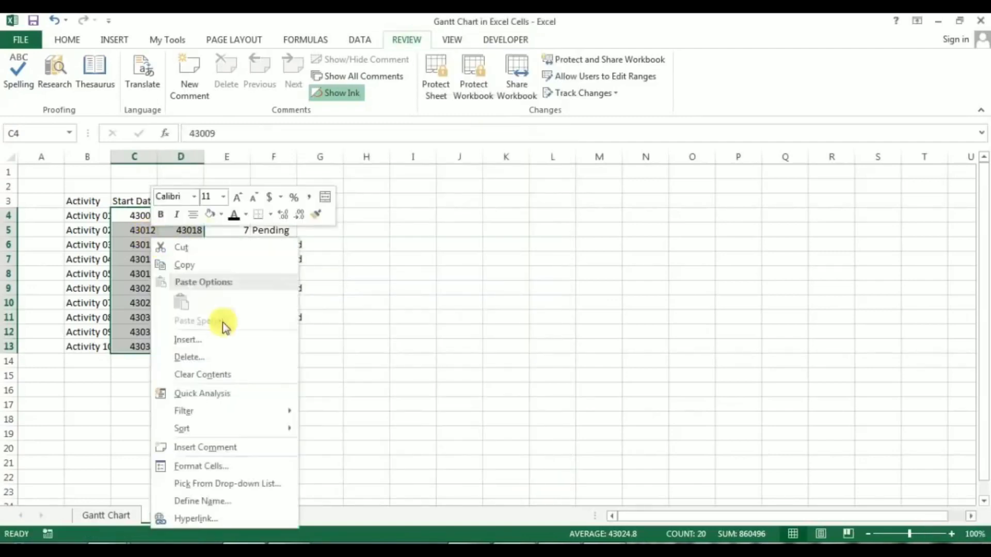
pyautogui.click(227, 467)
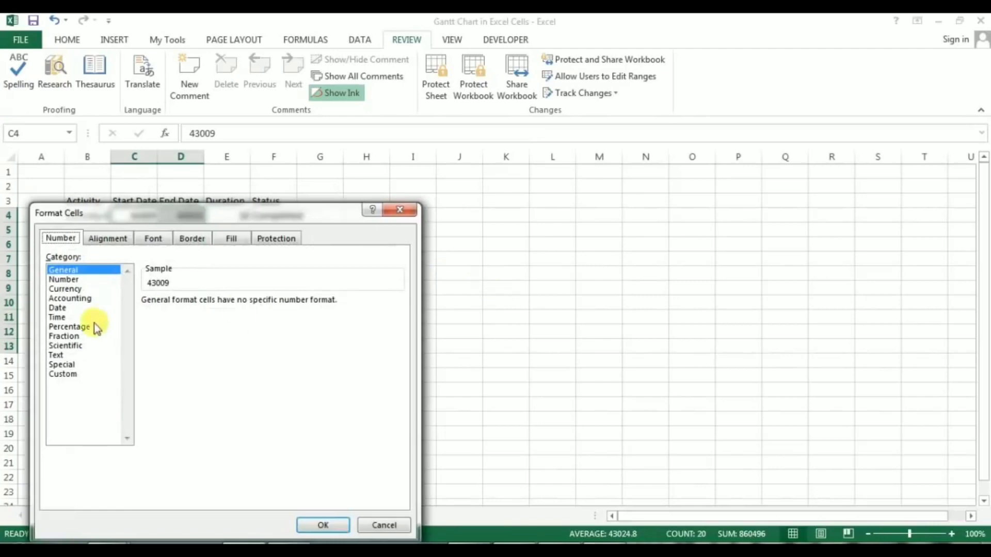
pyautogui.click(73, 379)
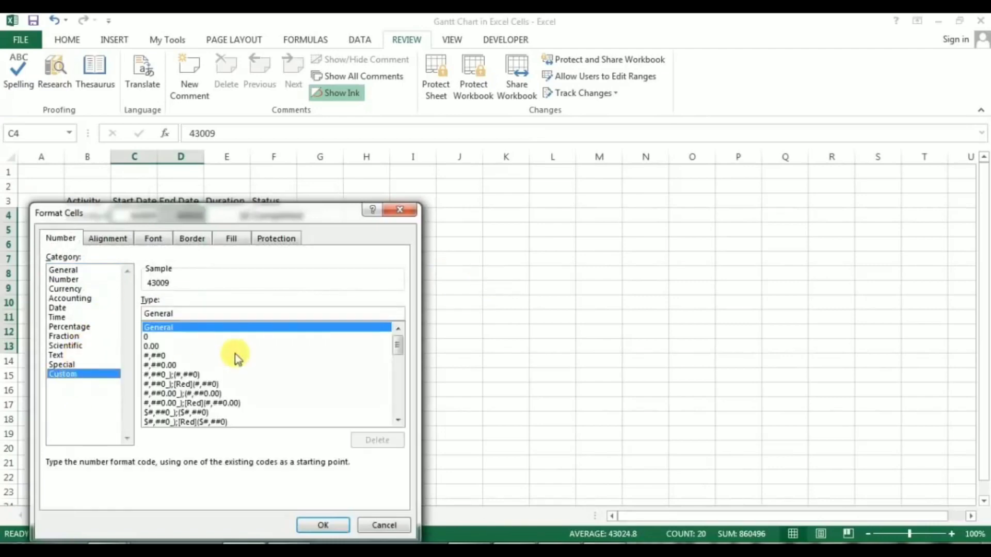
pyautogui.click(223, 312)
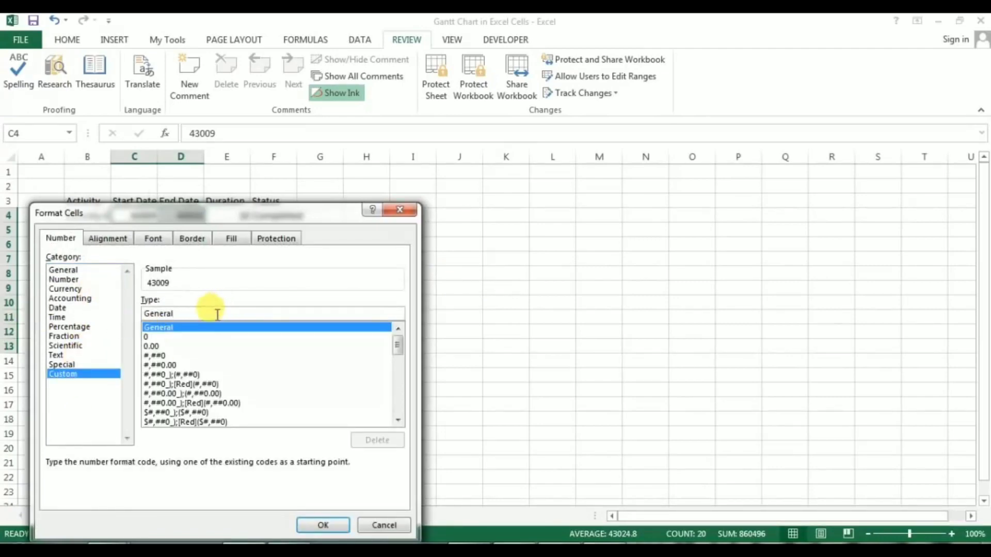
pyautogui.moveTo(217, 314); pyautogui.dragTo(81, 311)
pyautogui.write('d-mmm')
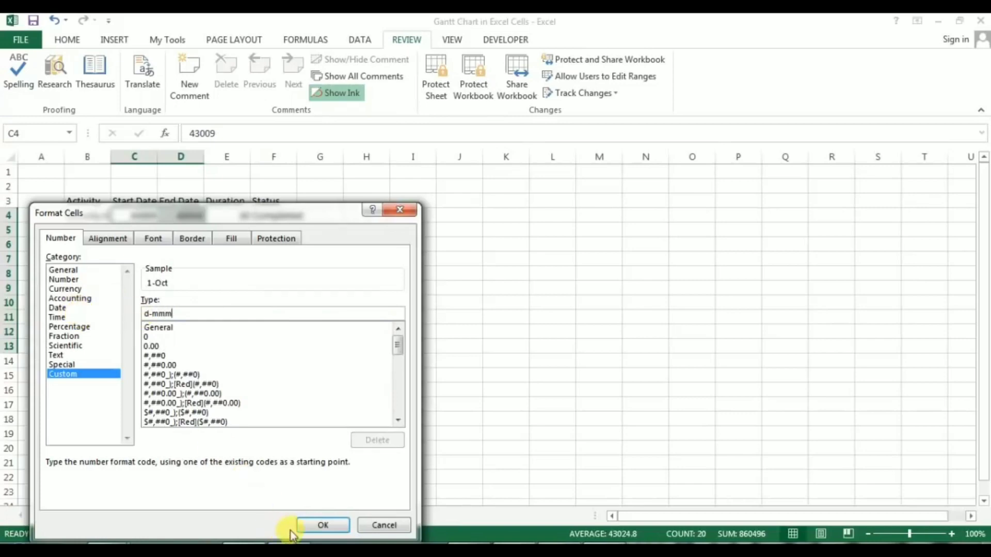
pyautogui.click(314, 524)
# Check the first start date and the last end date in the activity table.
pyautogui.click(181, 244)
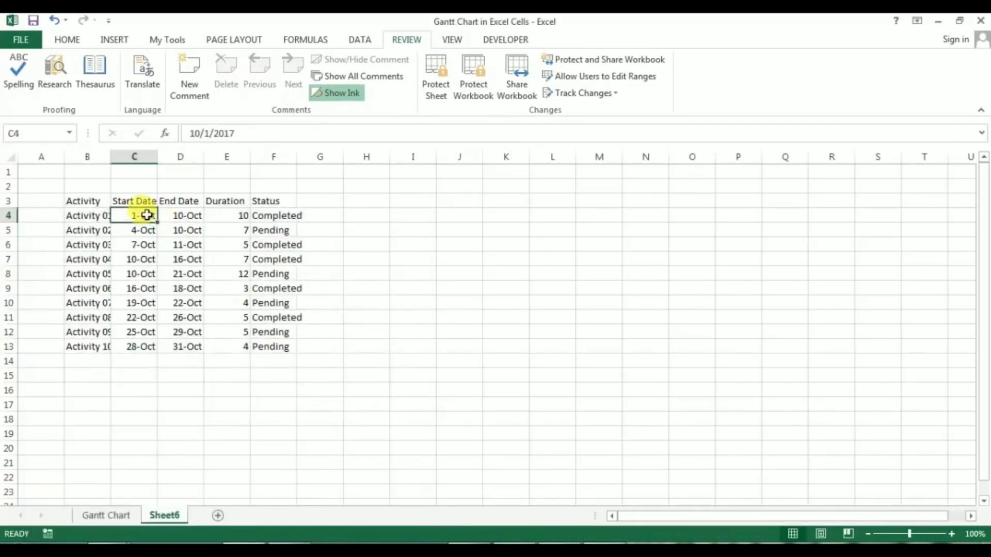
pyautogui.moveTo(146, 215); pyautogui.dragTo(192, 345)
pyautogui.click(165, 228)
pyautogui.click(135, 214)
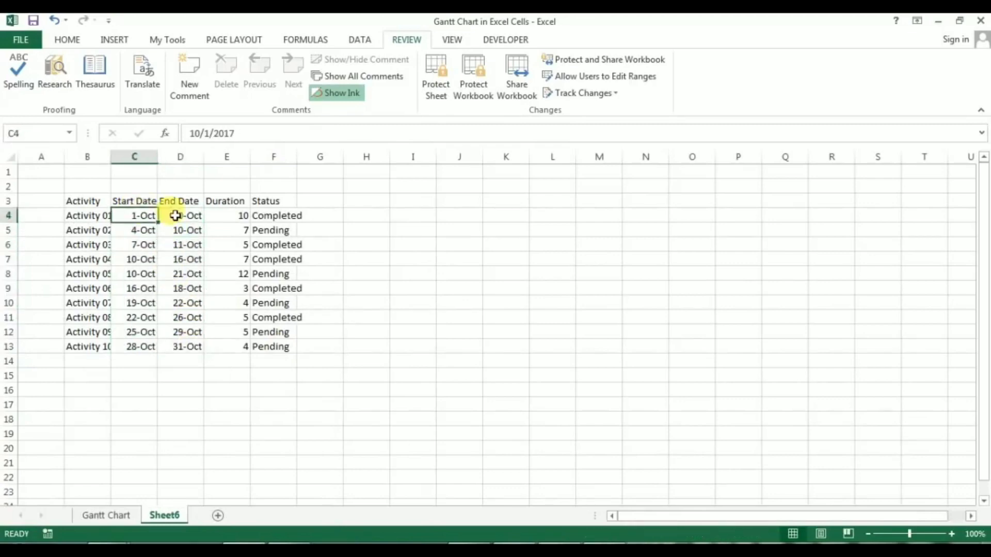
pyautogui.click(195, 346)
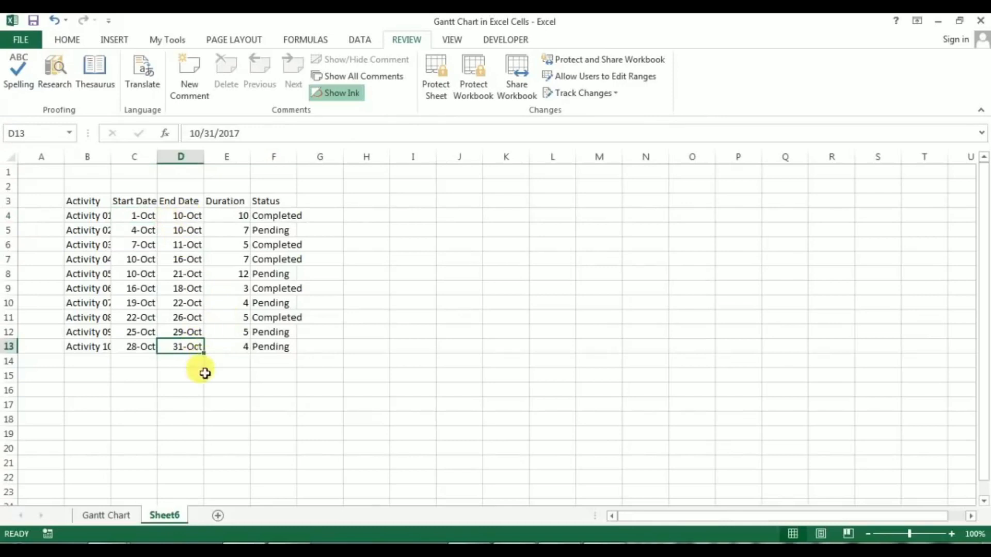
# Copy the first start date from C4 into G3 and fill it as a daily series across row 3 to 31-Oct in AK3.
pyautogui.click(136, 216)
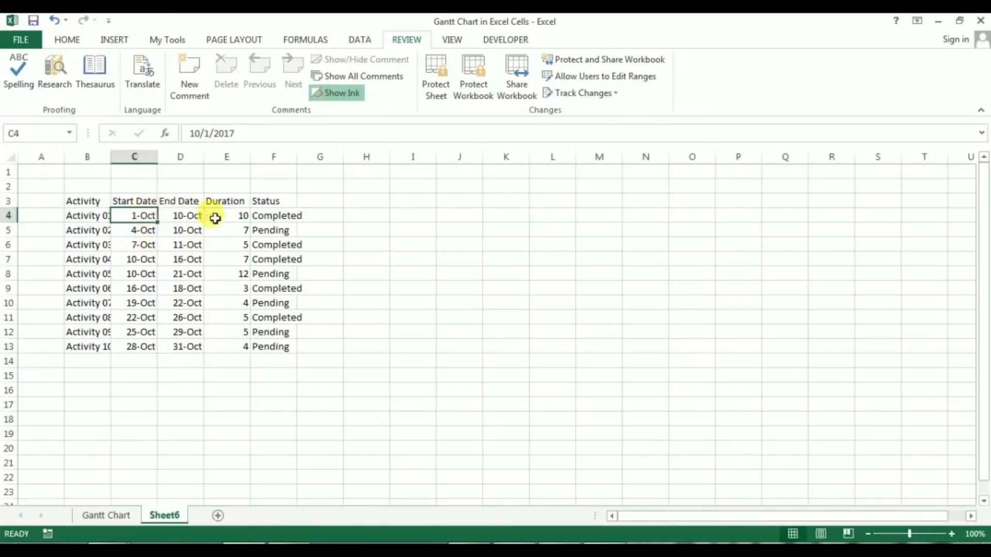
pyautogui.hotkey('ctrl', 'c')
pyautogui.click(299, 202)
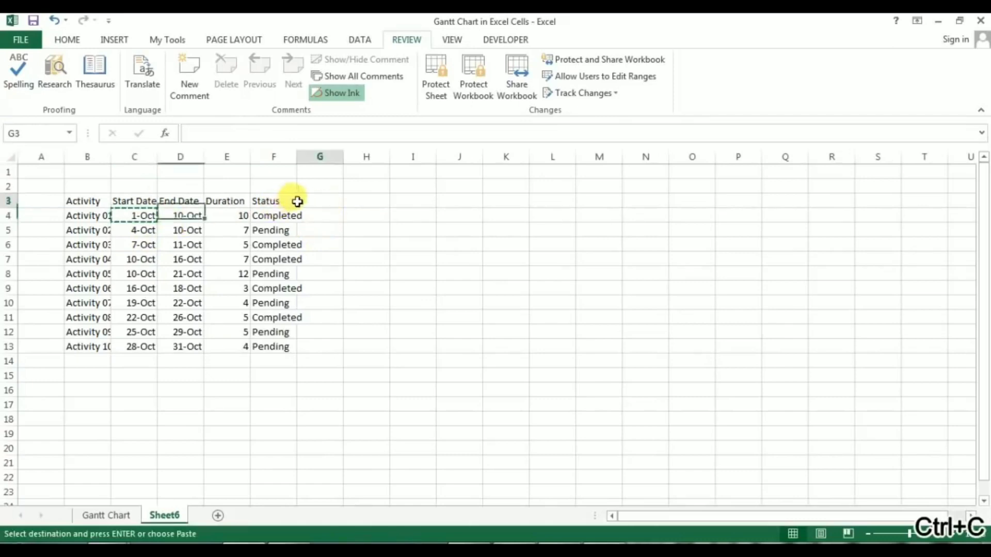
pyautogui.hotkey('ctrl', 'v')
pyautogui.press('Escape')
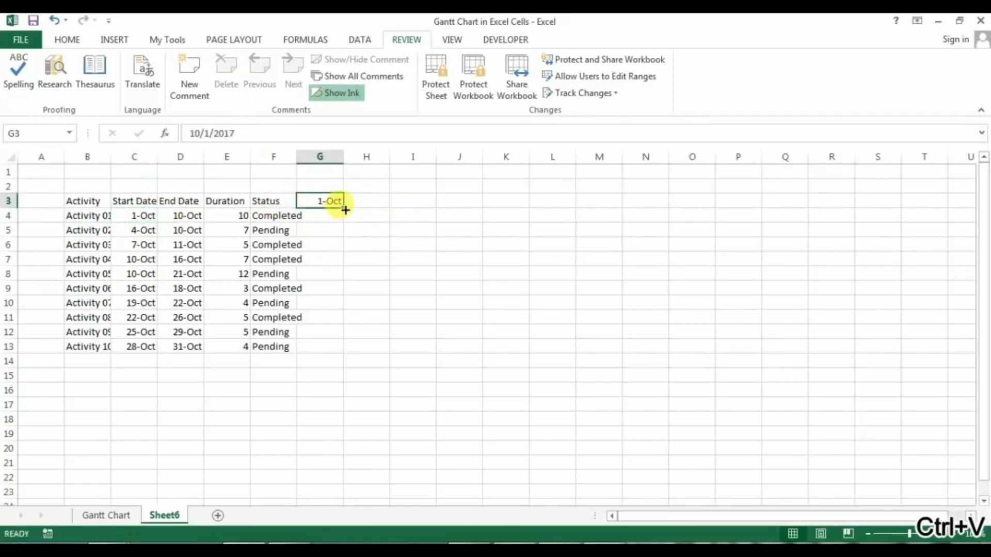
pyautogui.moveTo(345, 210); pyautogui.dragTo(848, 203)
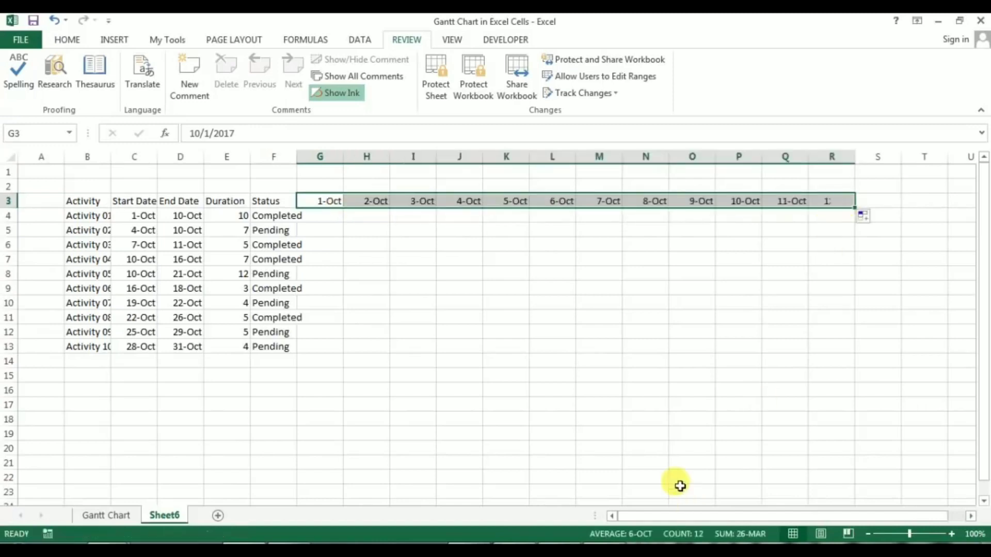
pyautogui.moveTo(737, 515); pyautogui.dragTo(852, 520)
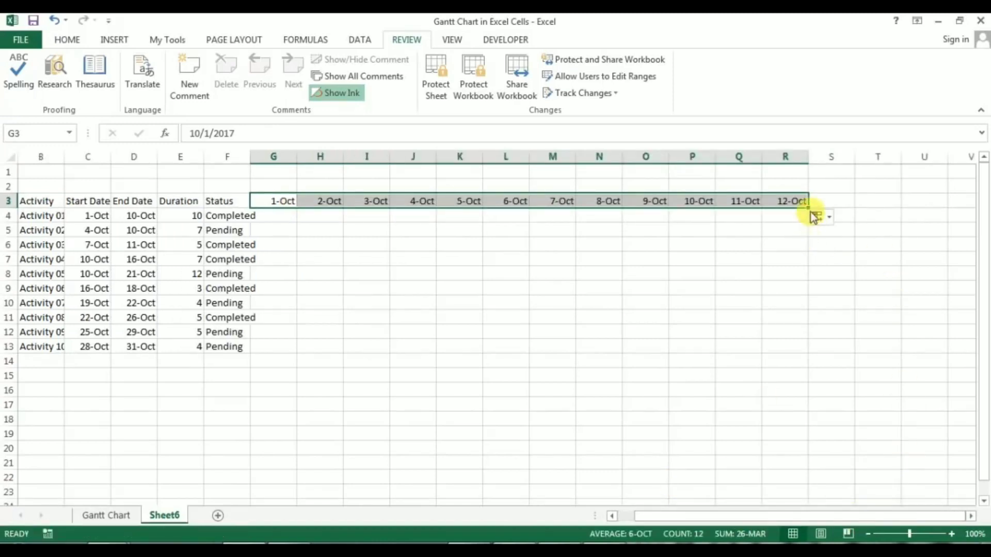
pyautogui.moveTo(811, 207); pyautogui.dragTo(887, 211)
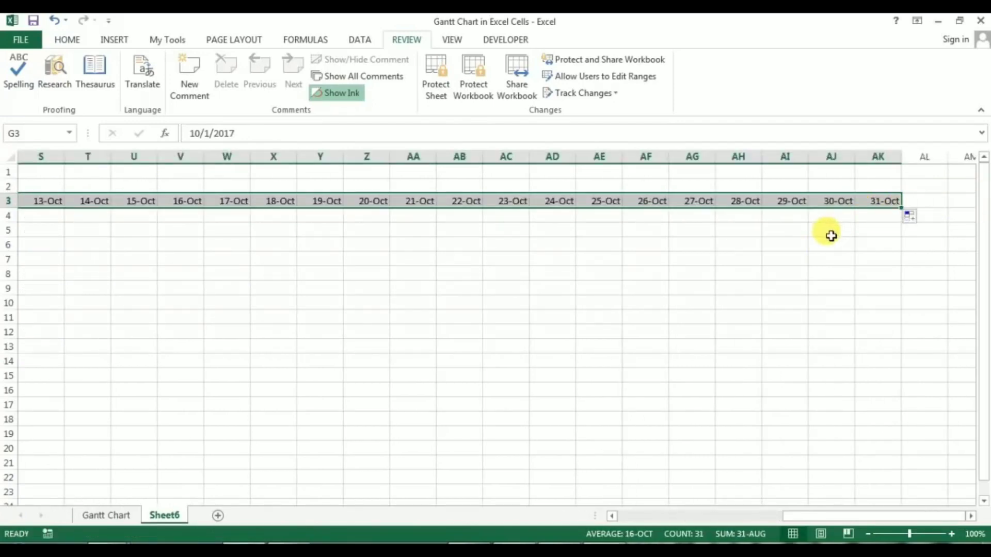
# Rotate the date headers in G3:AK3 to a 90-degree text orientation.
pyautogui.press('Left')
pyautogui.press('Left')
pyautogui.press('Left')
pyautogui.press('Right')
pyautogui.press('Right')
pyautogui.press('Right')
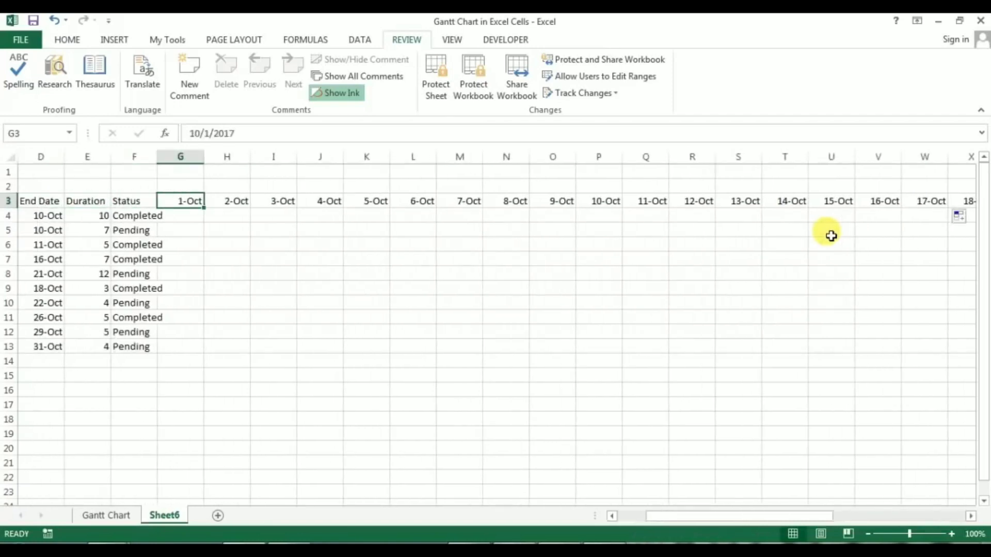
pyautogui.hotkey('ctrl', 'shift', 'Right')
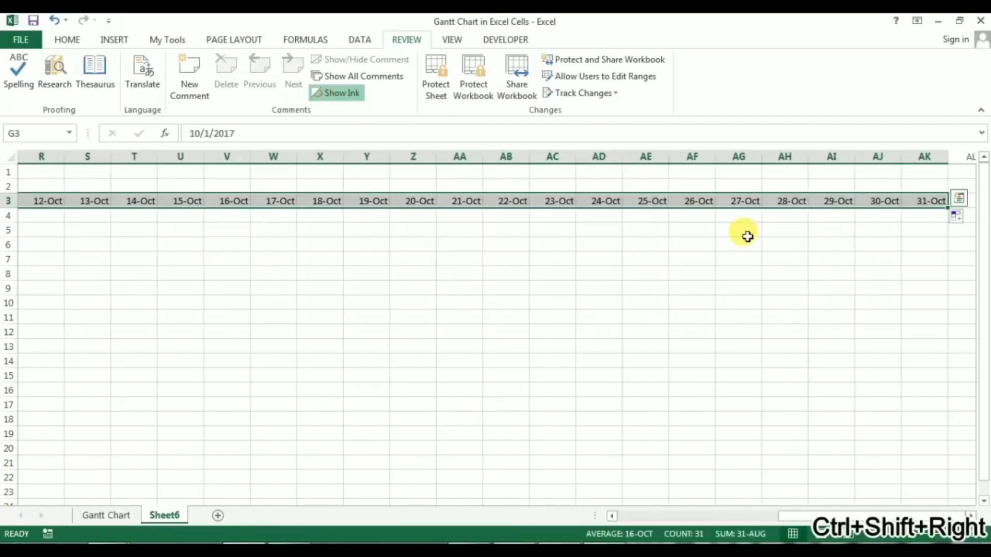
pyautogui.rightClick(747, 200)
pyautogui.click(819, 427)
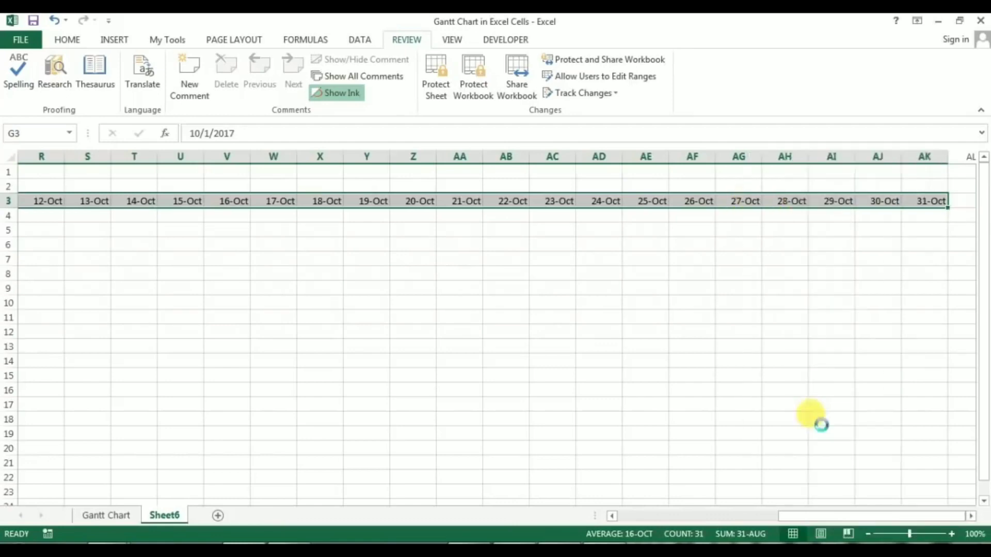
pyautogui.click(668, 238)
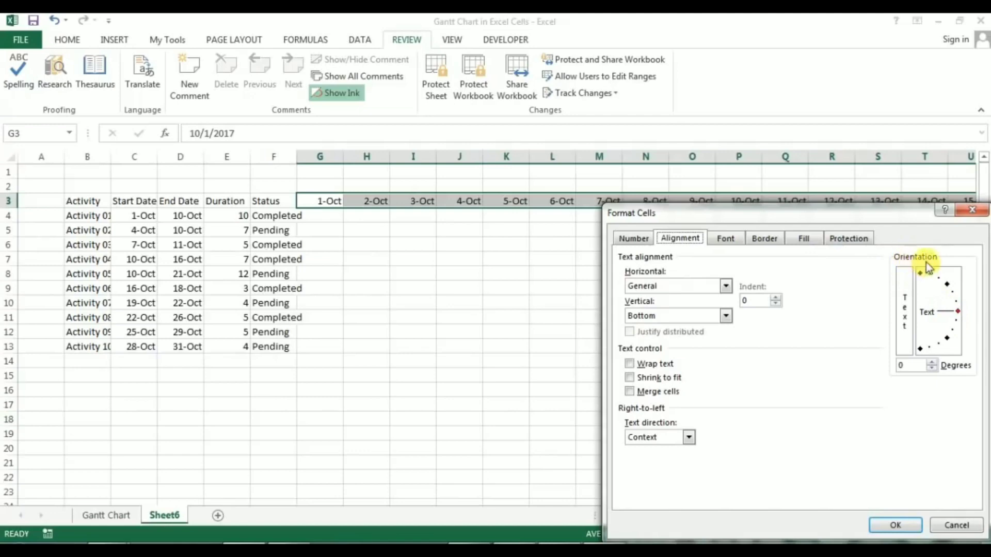
pyautogui.moveTo(906, 222); pyautogui.dragTo(360, 219)
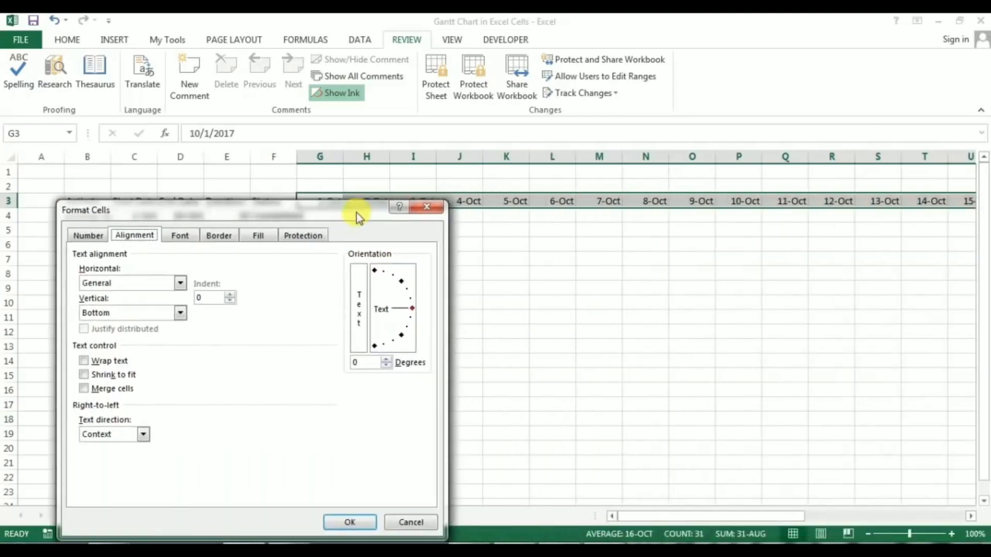
pyautogui.moveTo(412, 308); pyautogui.dragTo(360, 254)
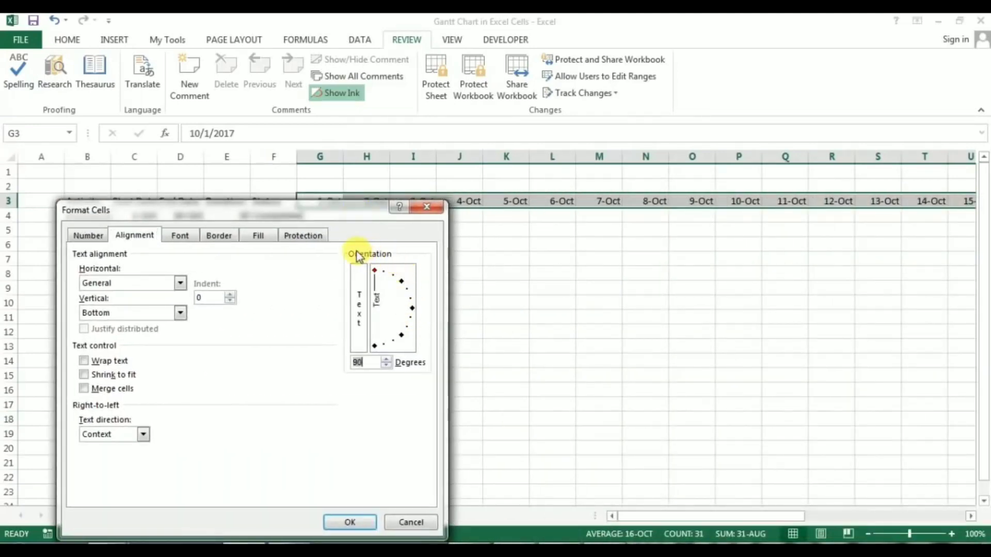
pyautogui.click(361, 520)
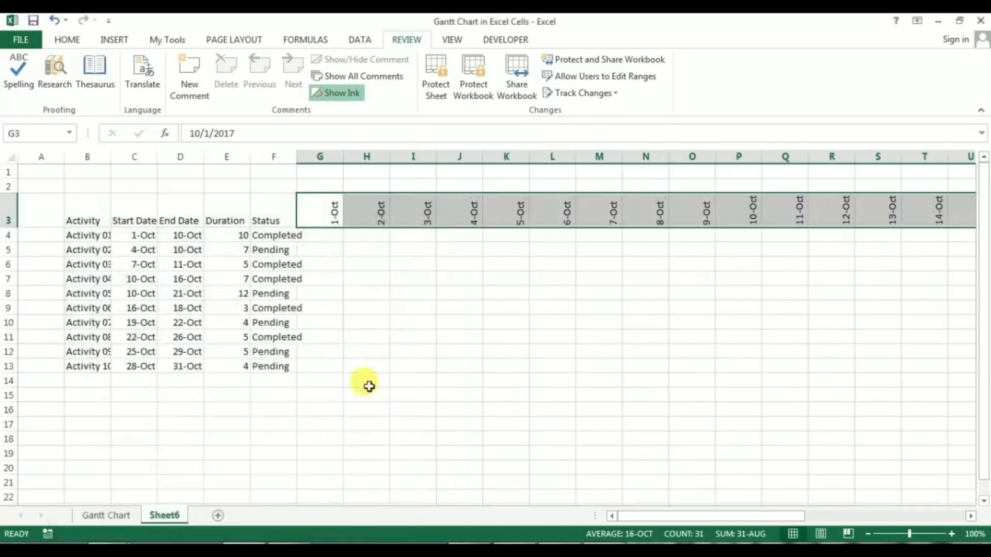
# Narrow the date columns G through AK together so each just fits its vertical date header.
pyautogui.click(333, 208)
pyautogui.hotkey('ctrl', 'shift', 'Right')
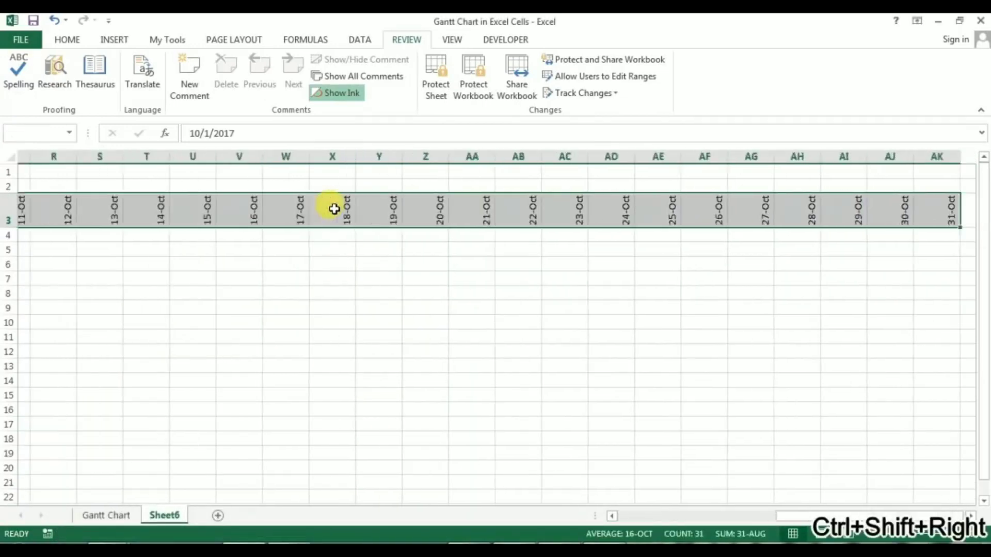
pyautogui.press('ctrl')
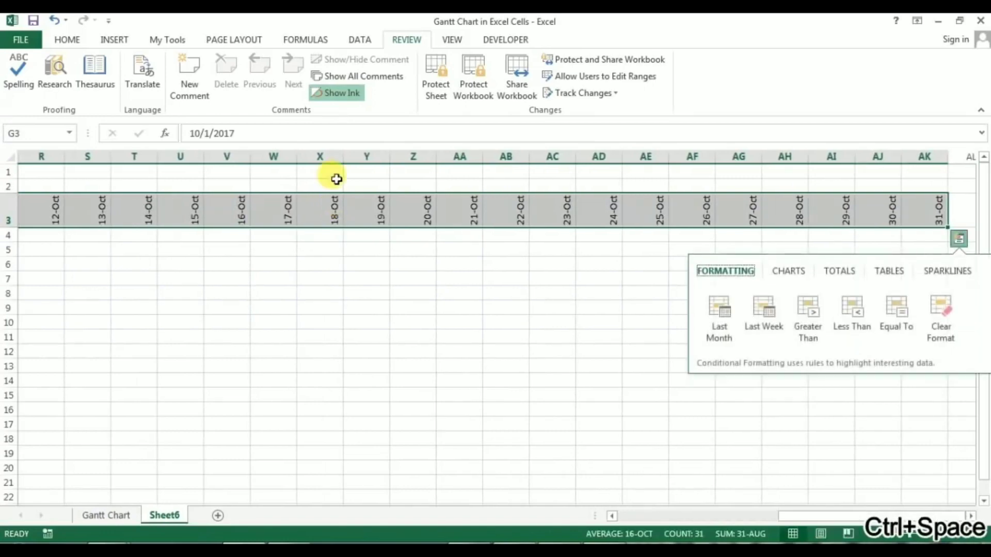
pyautogui.press('Escape')
pyautogui.hotkey('ctrl', 'space')
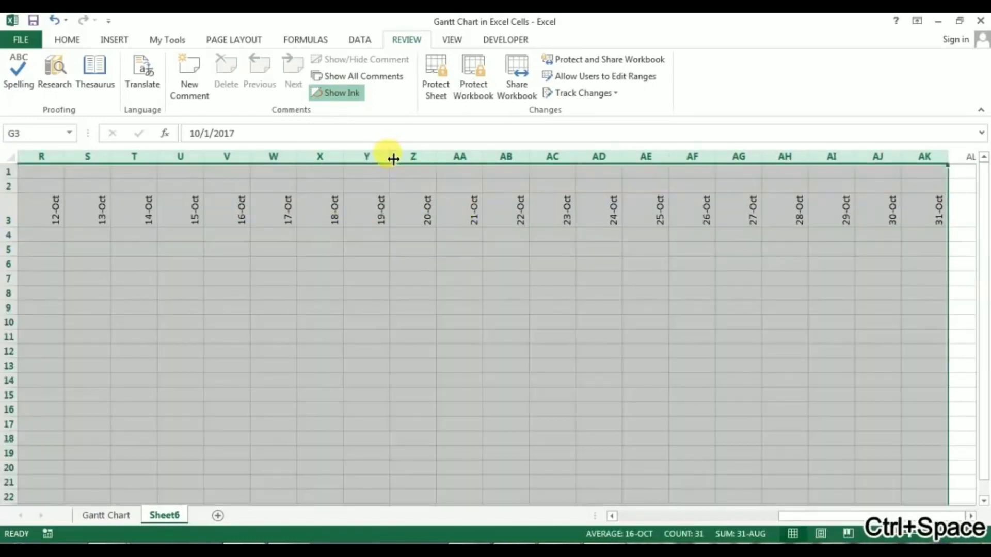
pyautogui.moveTo(392, 158); pyautogui.dragTo(364, 159)
pyautogui.click(329, 235)
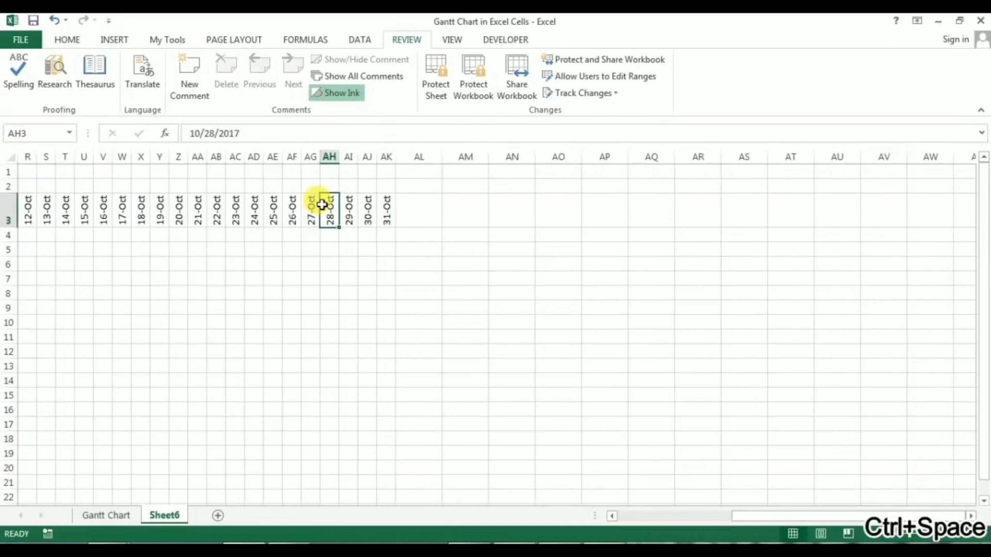
# Narrow the empty column A to about half its width and autofit the Status column F to its contents.
pyautogui.hotkey('ctrl', 'Left')
pyautogui.hotkey('ctrl', 'Left')
pyautogui.press('Right')
pyautogui.press('Up')
pyautogui.press('Up')
pyautogui.press('Right')
pyautogui.press('Right')
pyautogui.press('Right')
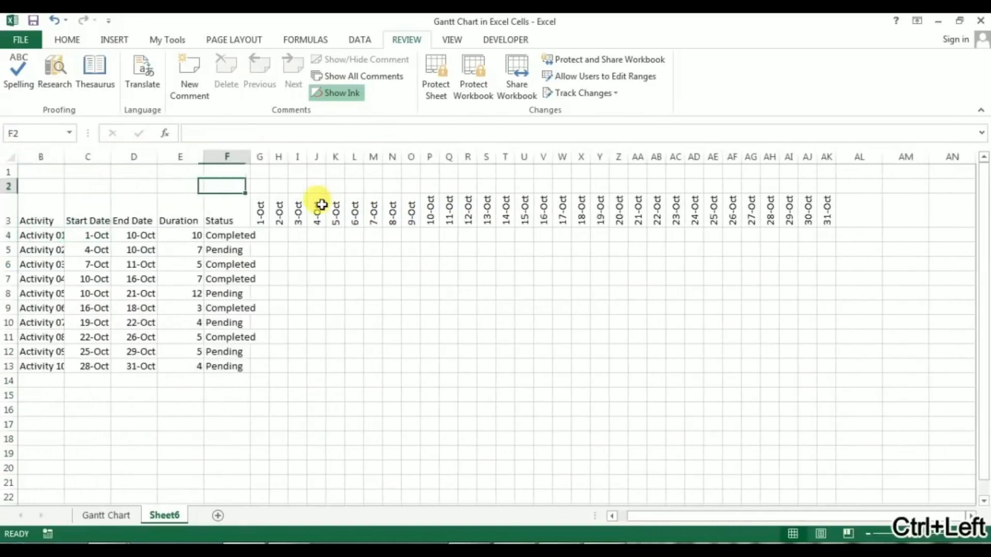
pyautogui.hotkey('ctrl', 'Left')
pyautogui.press('Down')
pyautogui.press('Right')
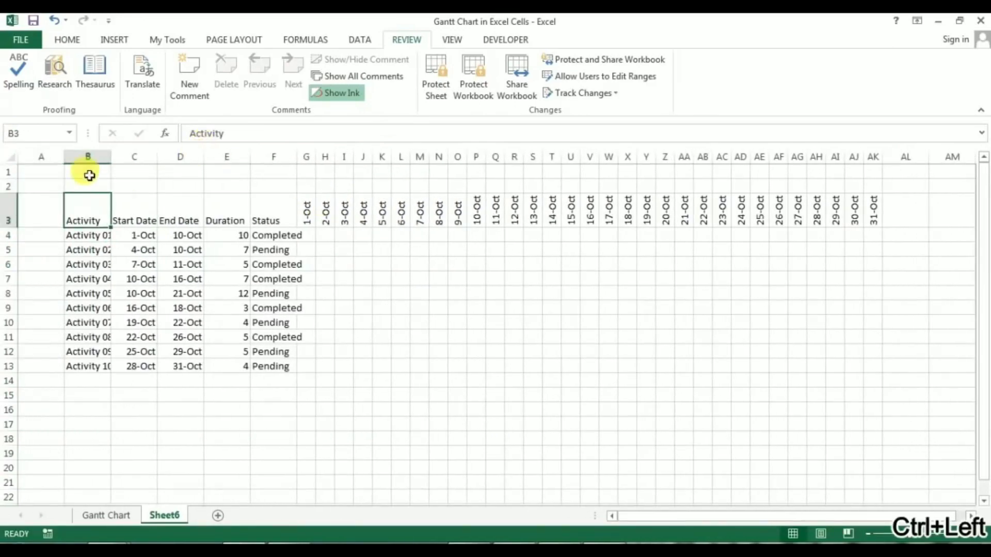
pyautogui.moveTo(64, 158); pyautogui.dragTo(41, 161)
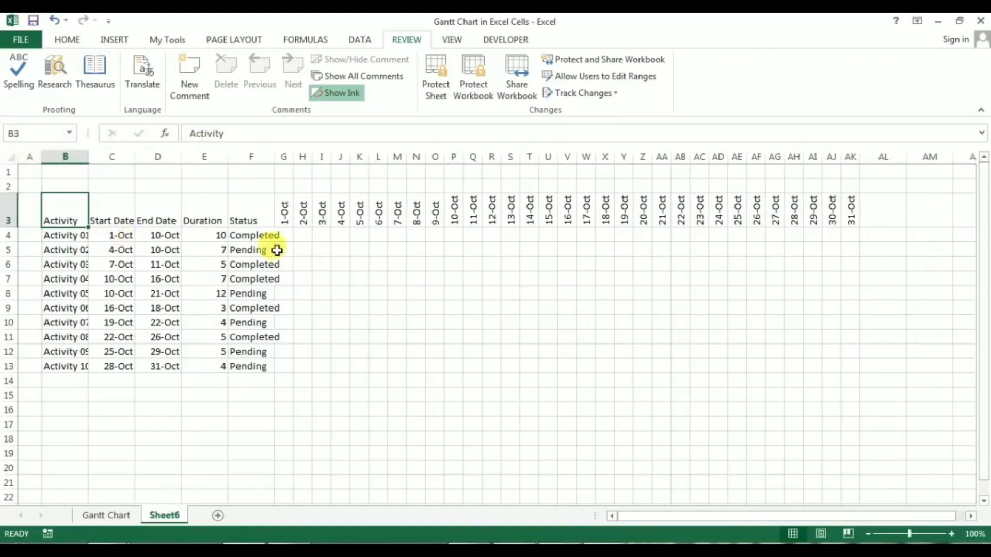
pyautogui.doubleClick(274, 156)
# Select cell G4, the first cell of the chart area, and zoom the sheet to 190% with column A and row 1 in view.
pyautogui.click(299, 234)
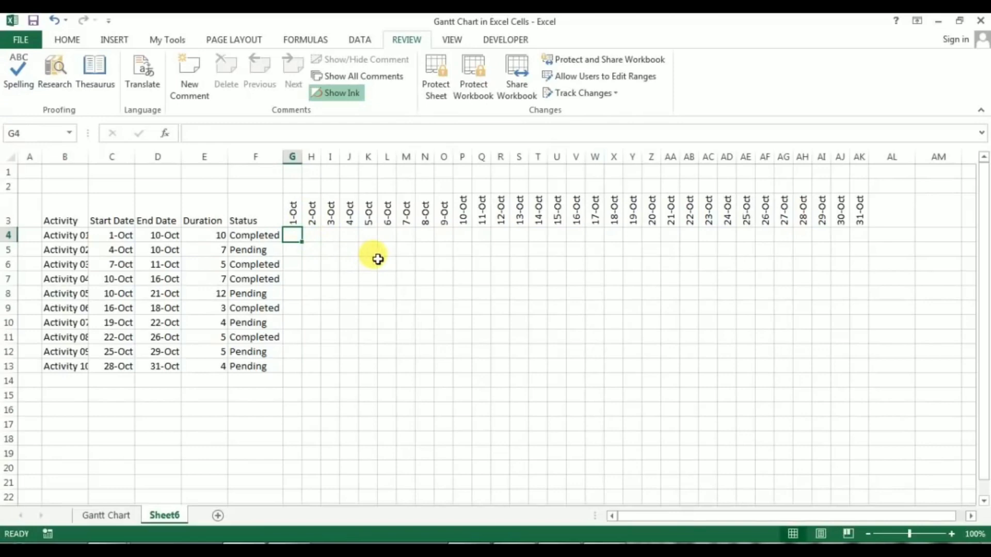
pyautogui.scroll(5, 444, 297)
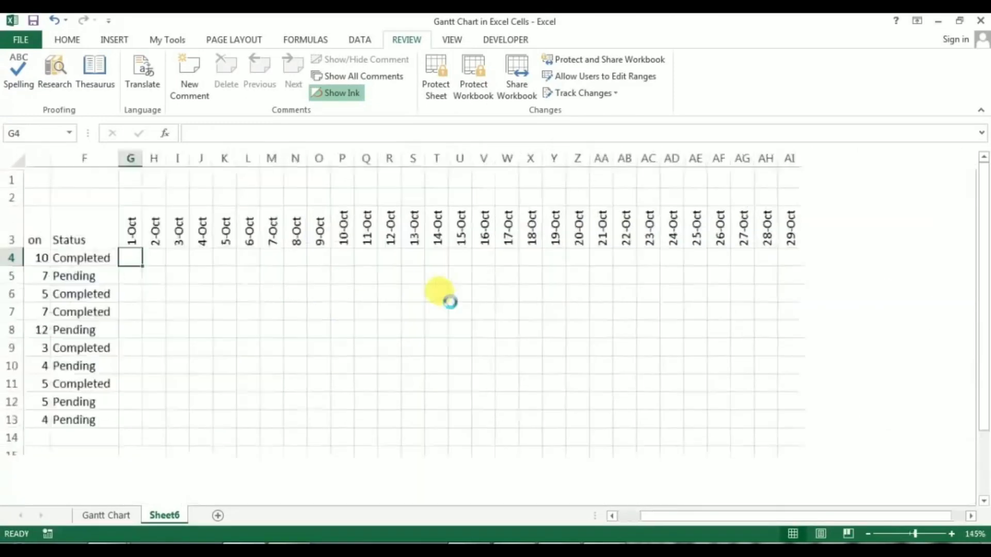
pyautogui.moveTo(719, 520); pyautogui.dragTo(625, 524)
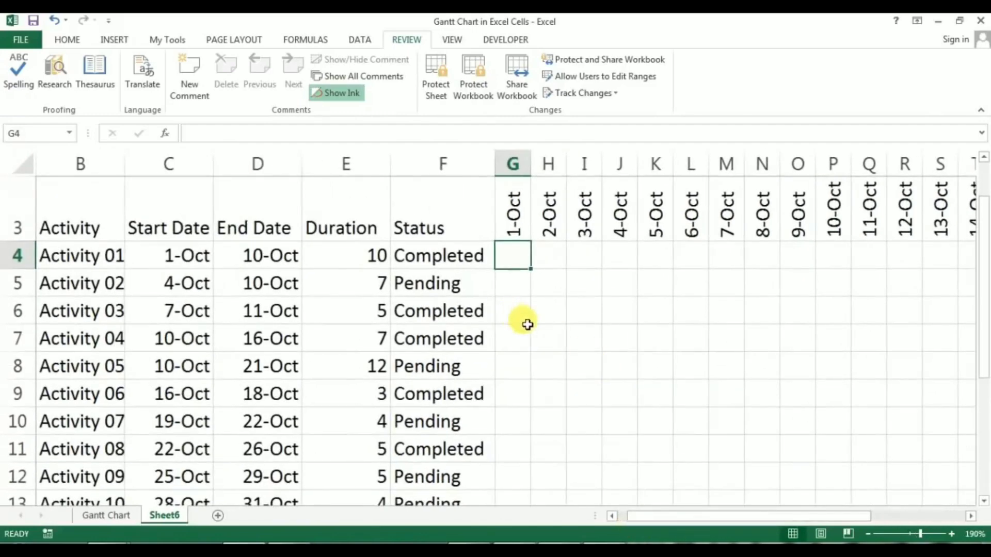
pyautogui.scroll(1, 535, 325)
pyautogui.moveTo(624, 522); pyautogui.dragTo(618, 521)
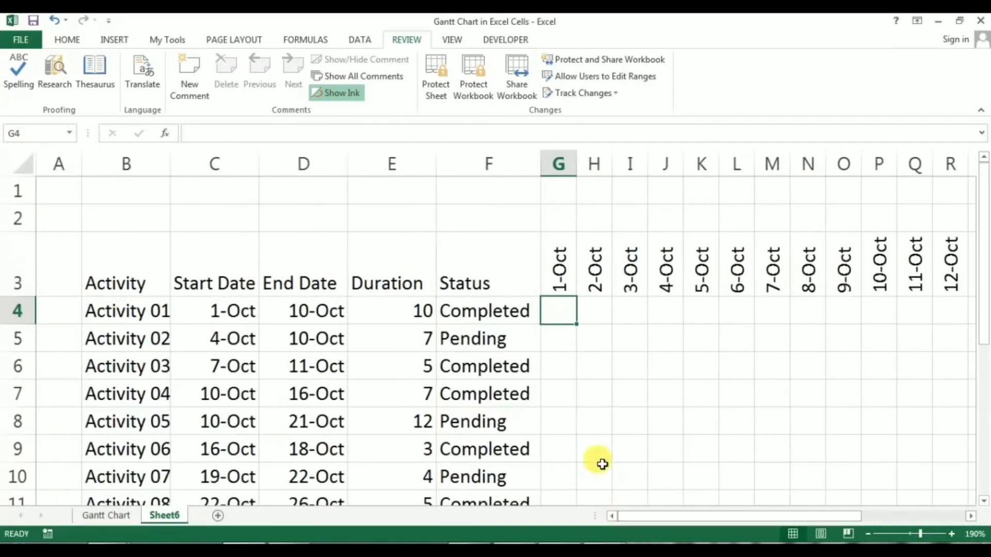
# Start an IF formula with a nested AND in cell G4, referencing the header date with its row locked as G$3.
pyautogui.write('=if')
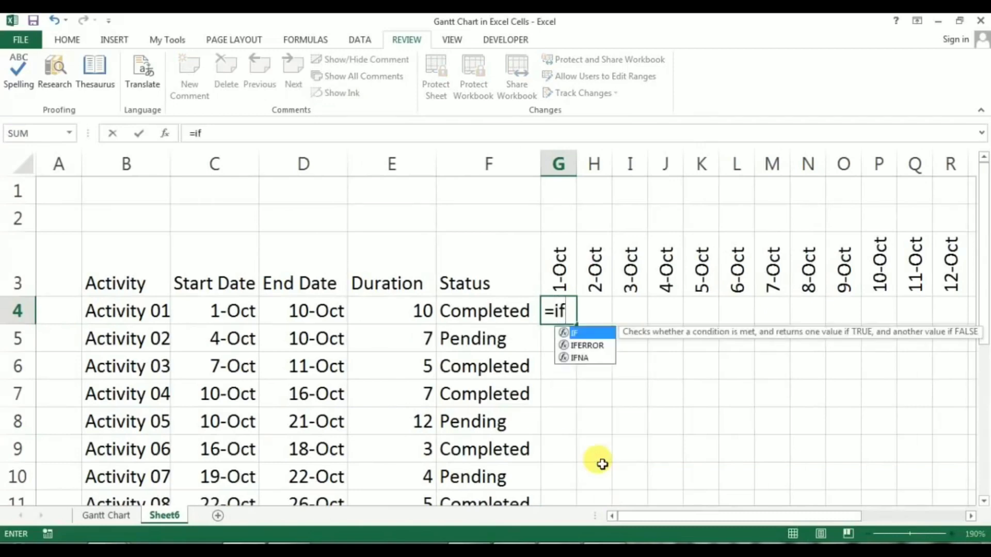
pyautogui.press('Tab')
pyautogui.write('and')
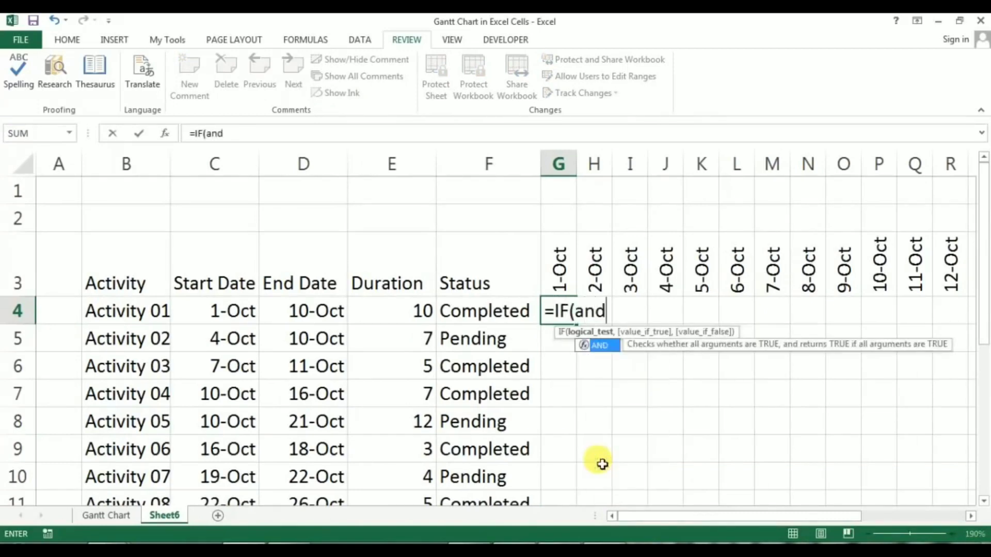
pyautogui.press('Tab')
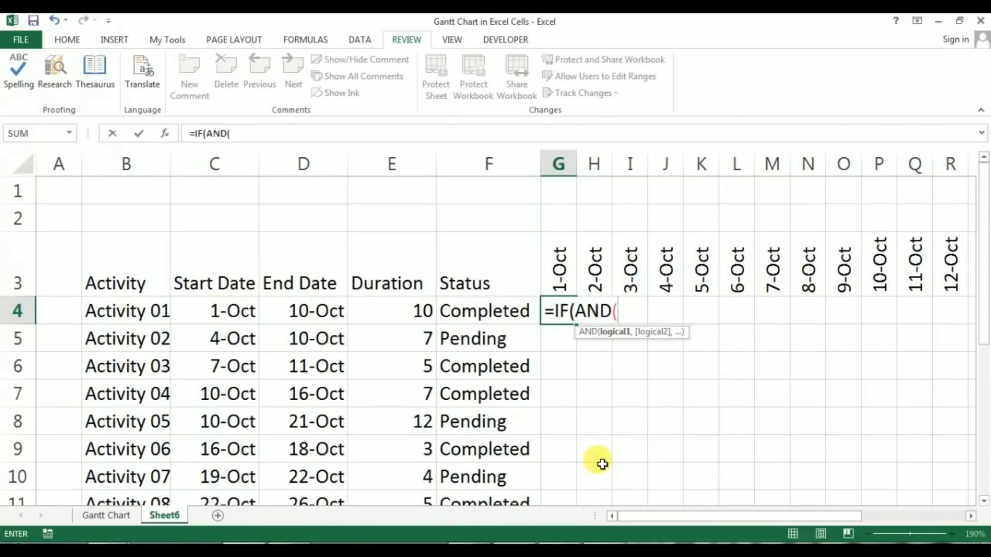
pyautogui.click(558, 267)
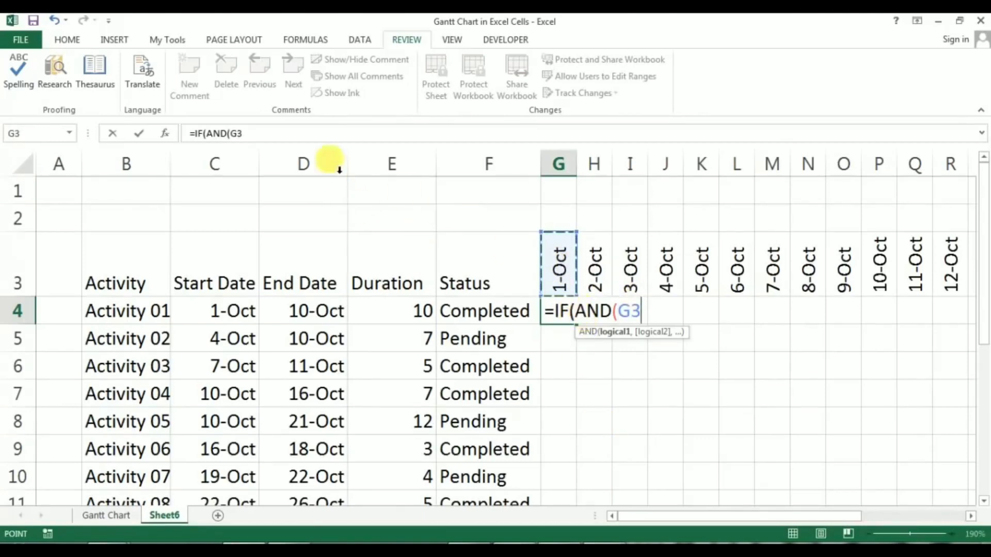
pyautogui.click(236, 133)
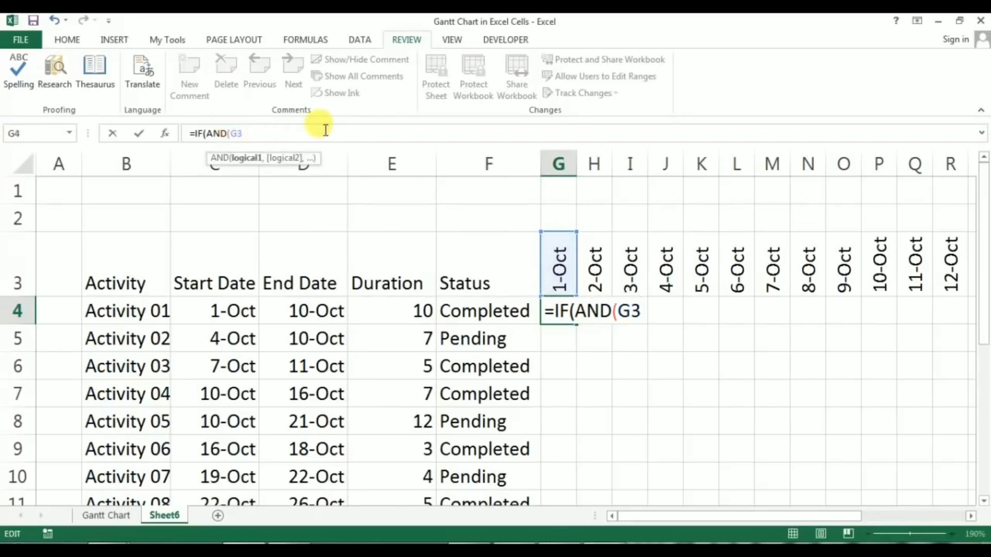
pyautogui.write('$')
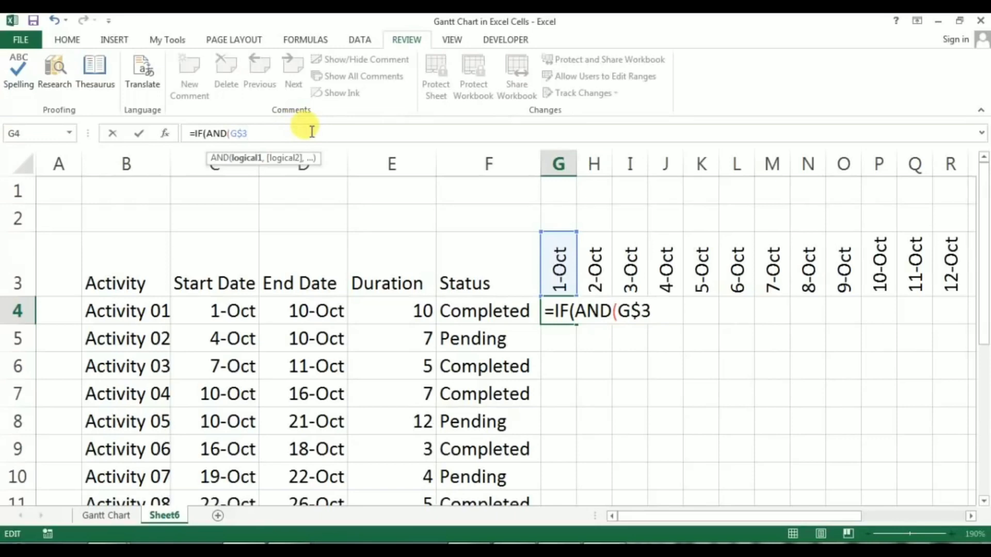
# Complete the first AND condition in G4 as G$3>=$C4, comparing the header date with the start date and locking column C.
pyautogui.write('.')
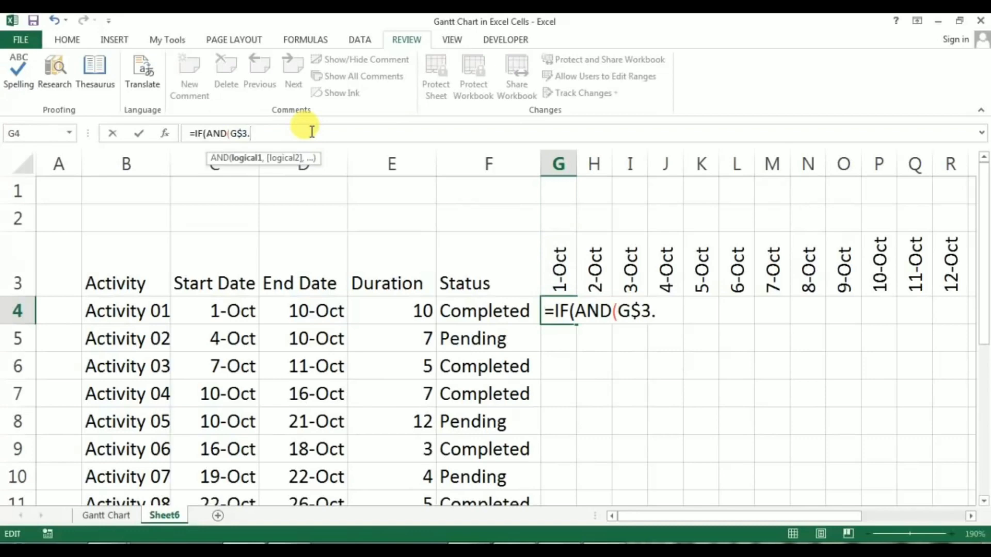
pyautogui.press('BackSpace')
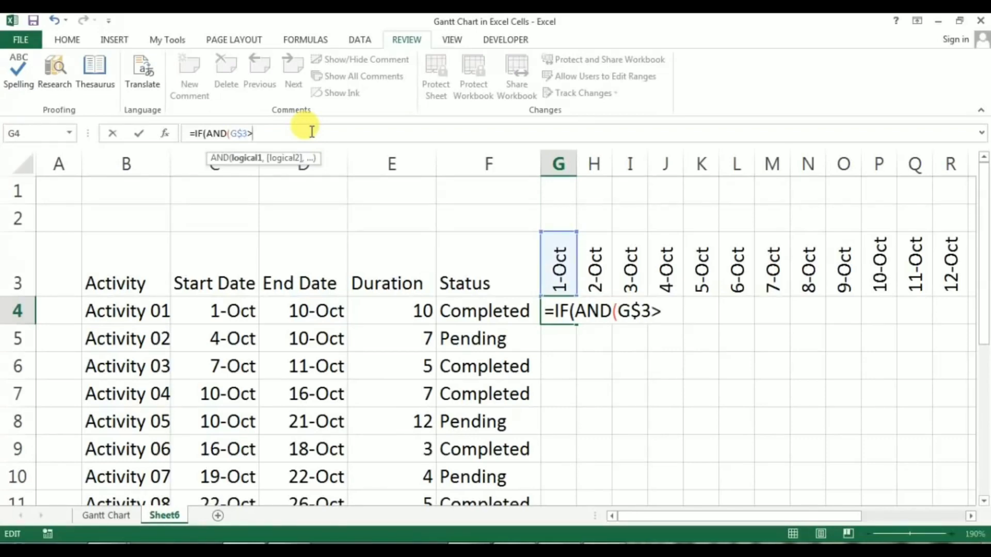
pyautogui.write('>=,')
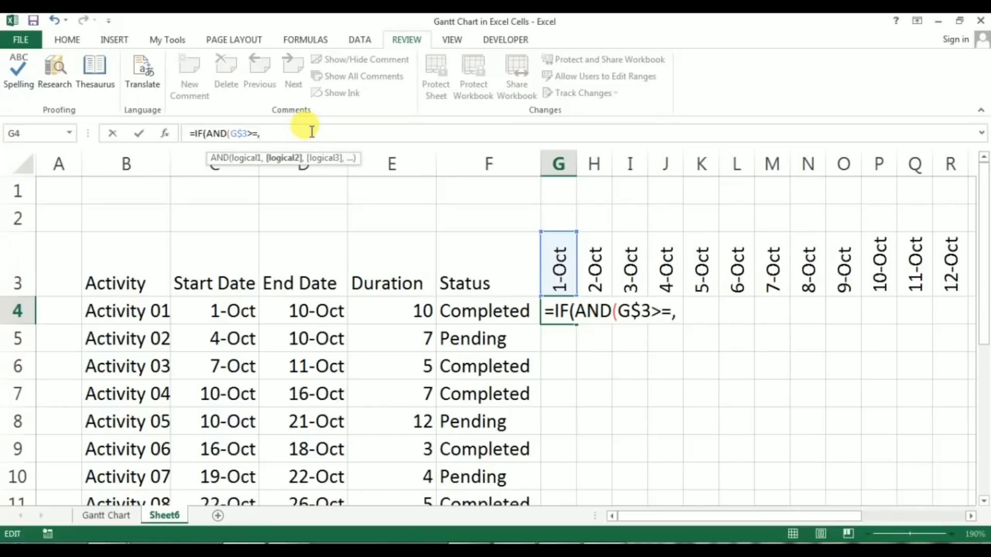
pyautogui.click(232, 311)
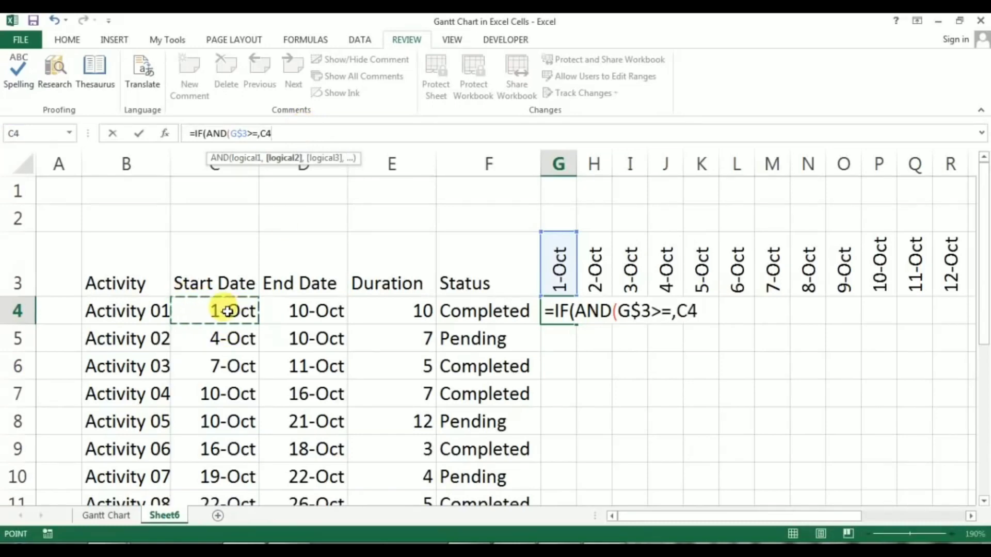
pyautogui.click(263, 135)
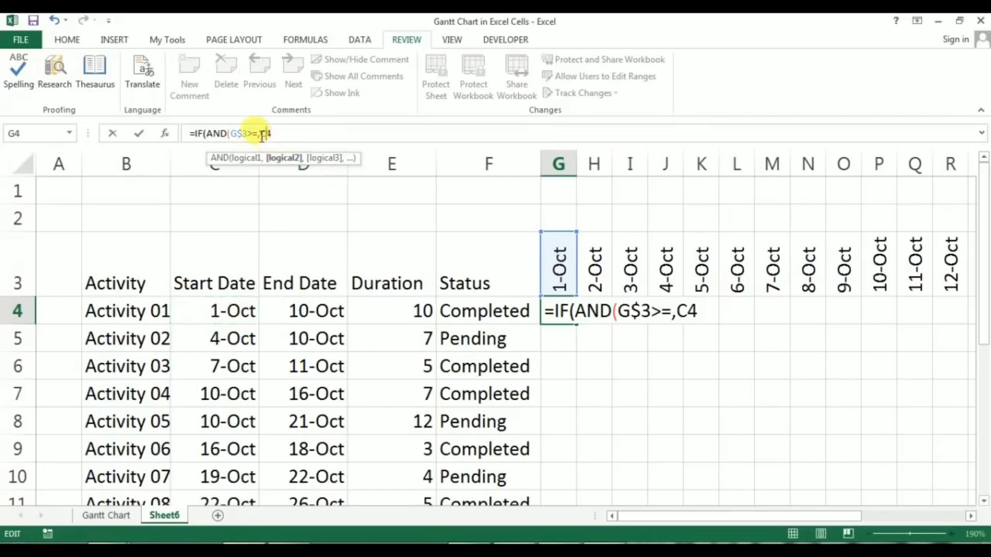
pyautogui.press('BackSpace')
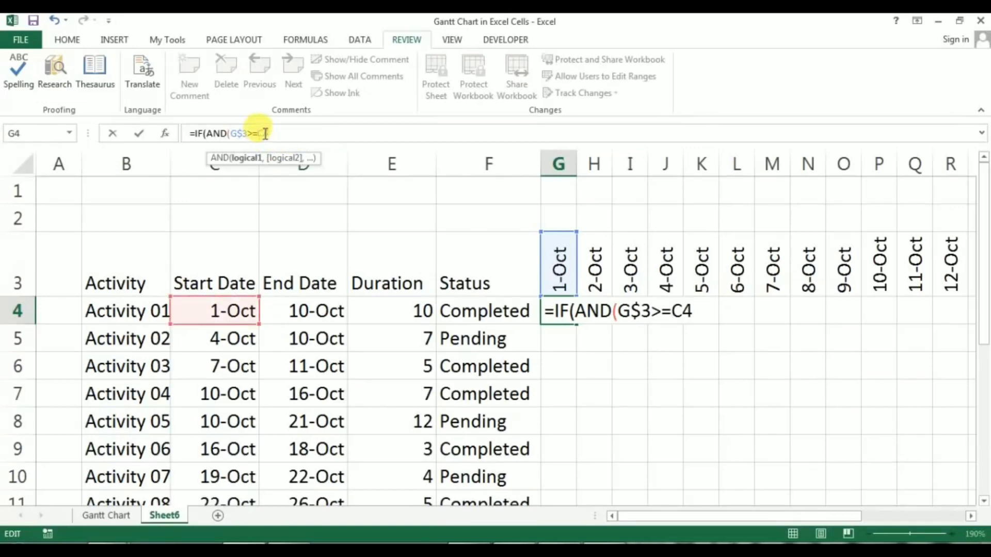
pyautogui.write('$')
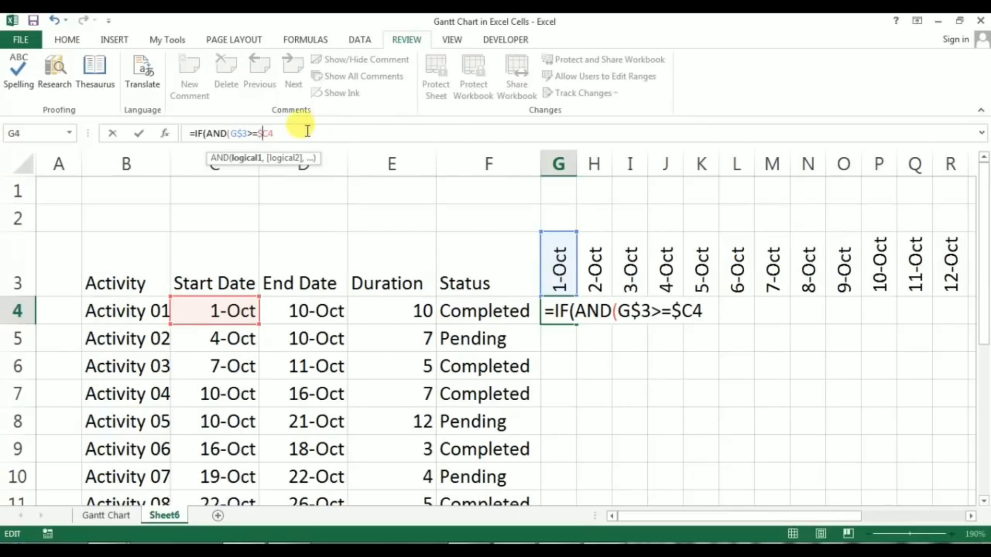
pyautogui.press('End')
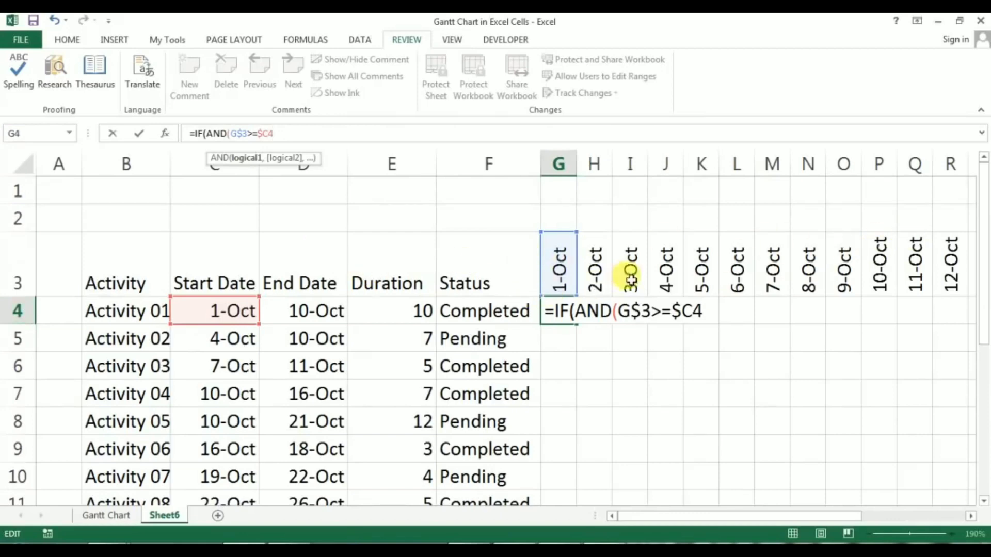
pyautogui.click(237, 134)
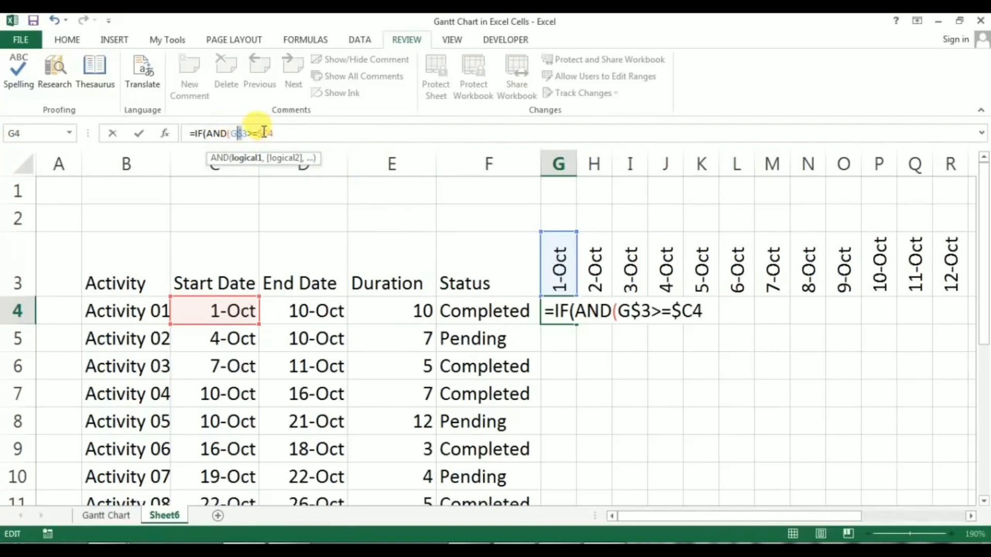
pyautogui.click(260, 133)
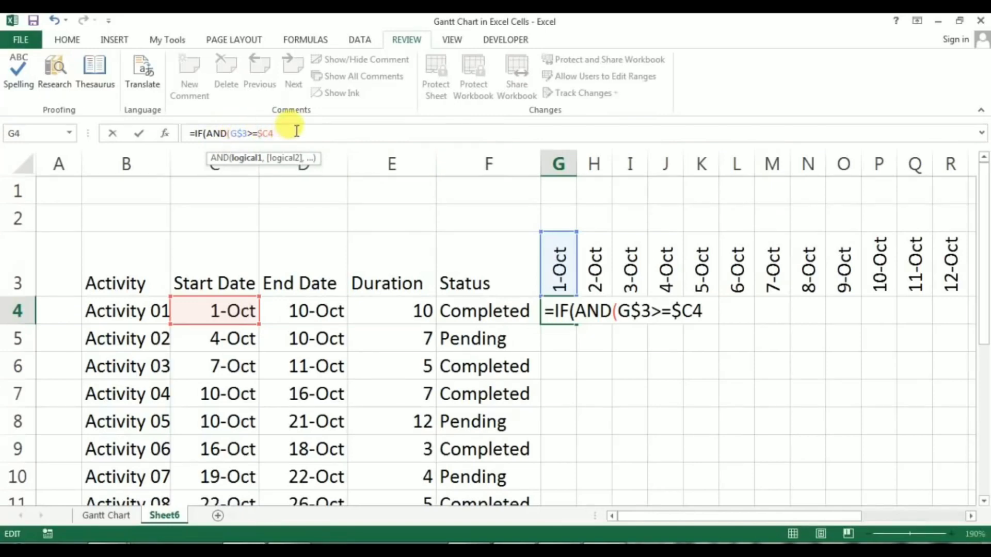
pyautogui.click(314, 134)
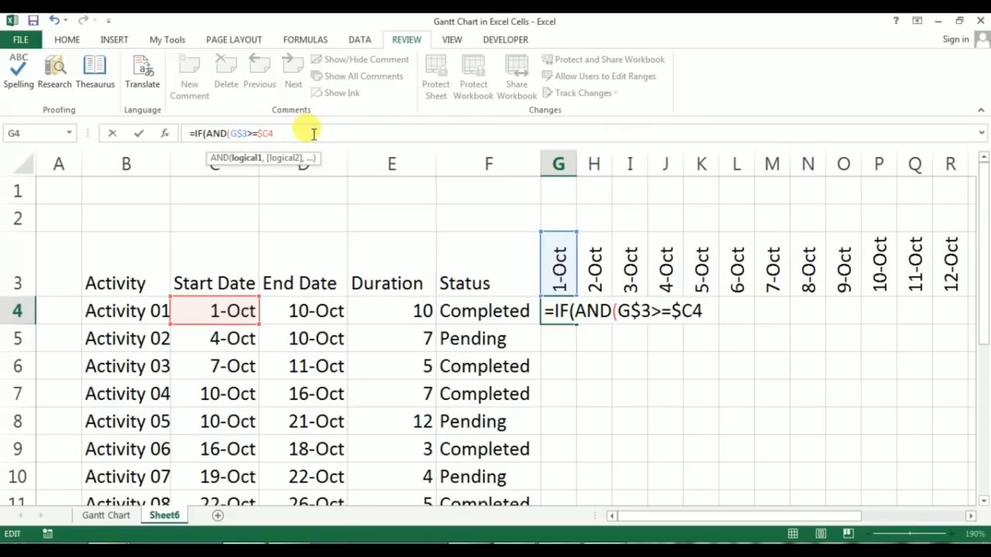
# Add the second AND condition G$3<=$D4 to compare the header date with the end date, and close the AND function.
pyautogui.write(',')
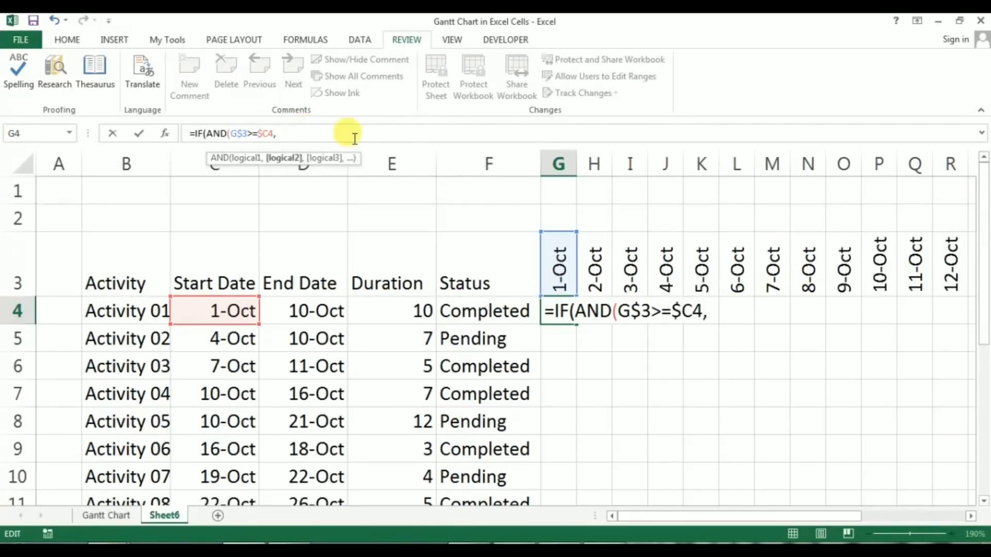
pyautogui.click(568, 265)
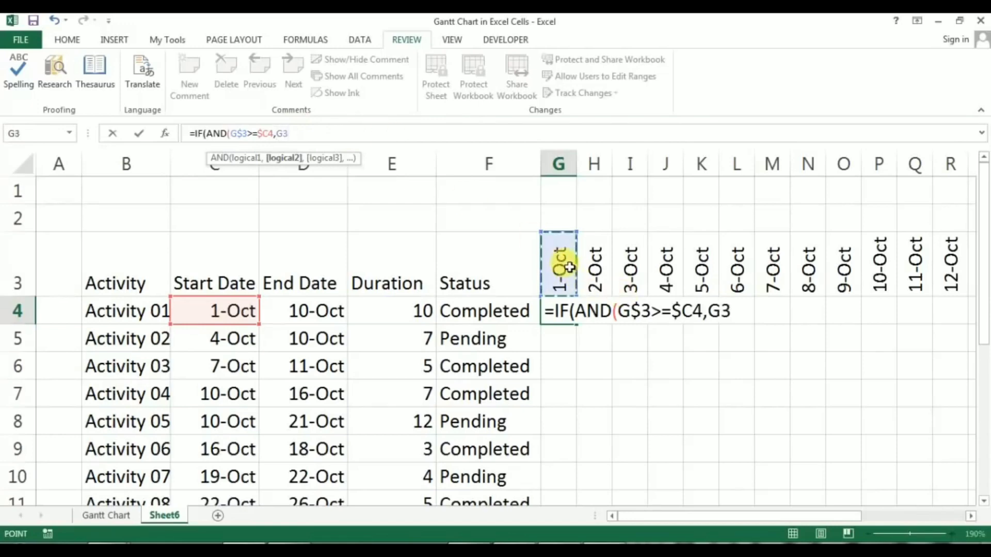
pyautogui.click(287, 133)
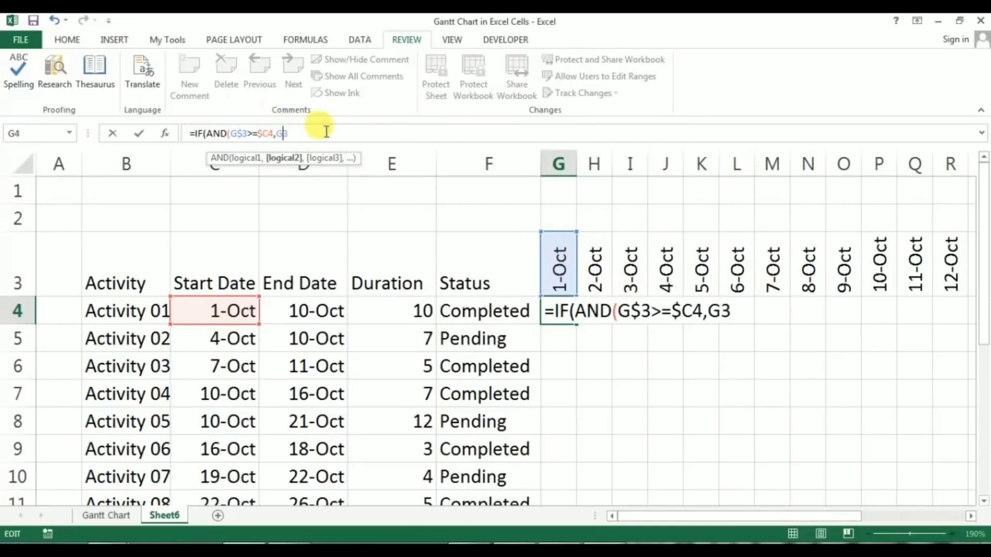
pyautogui.write('$3<=')
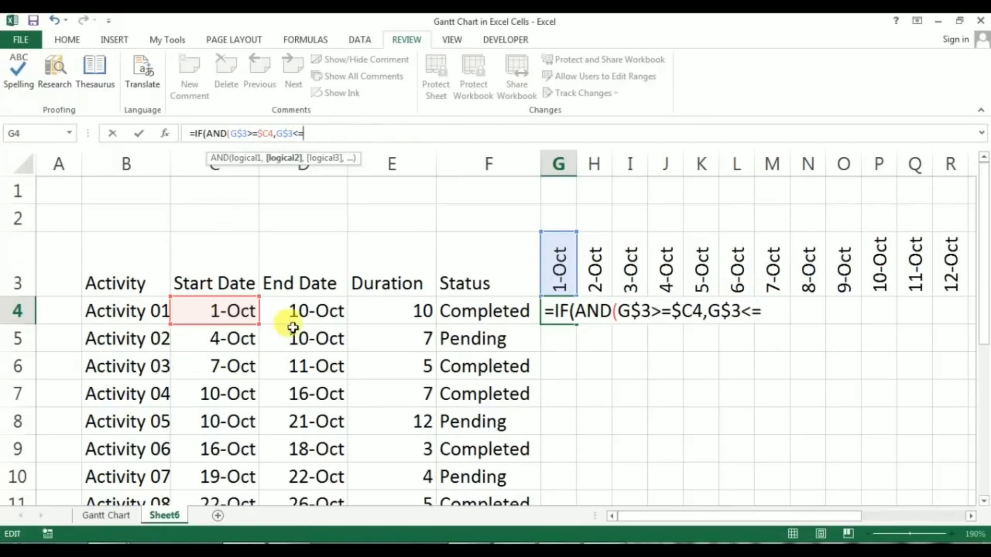
pyautogui.click(300, 313)
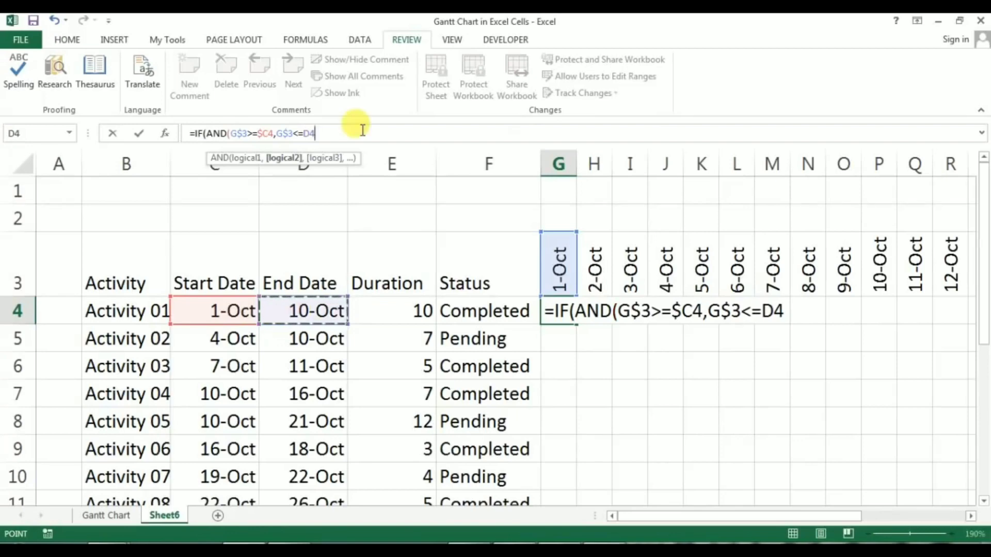
pyautogui.click(304, 133)
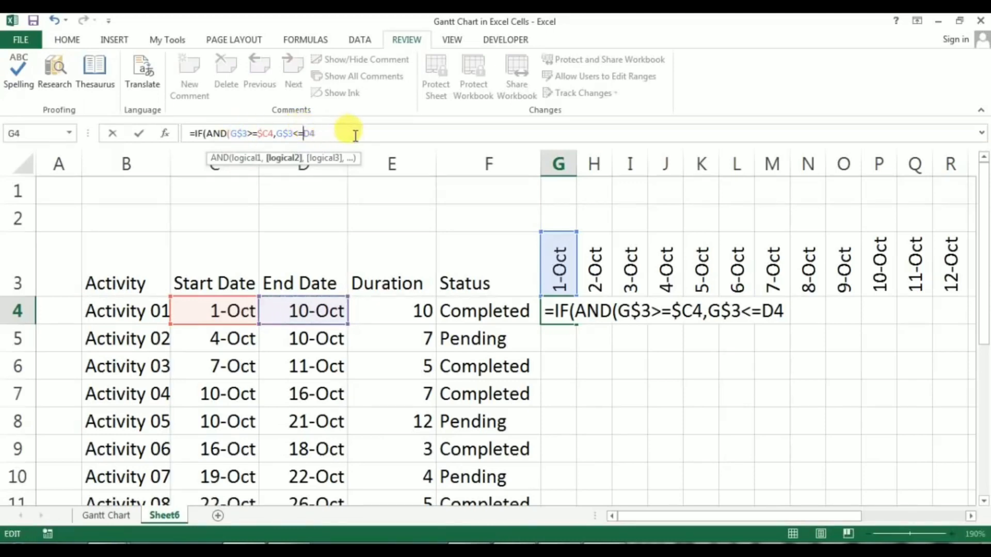
pyautogui.write('$D4')
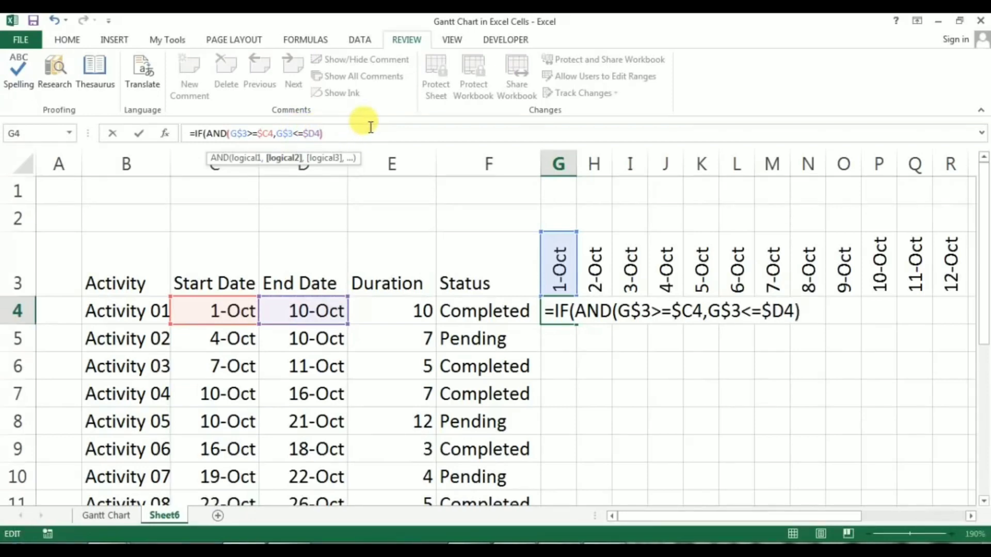
pyautogui.press('End')
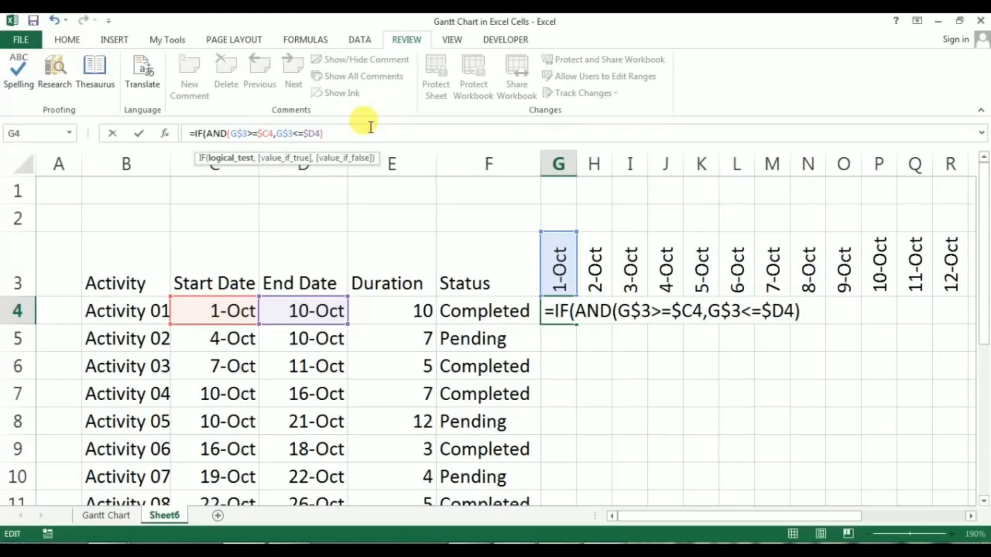
# Finish the G4 formula with $F4 as the true value and "" as the false value, and enter it.
pyautogui.write(',')
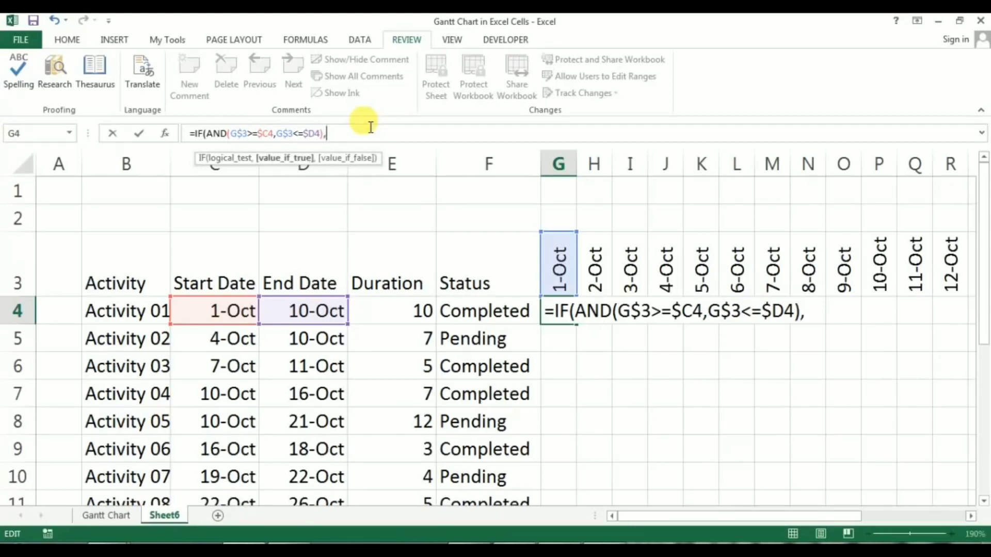
pyautogui.click(491, 310)
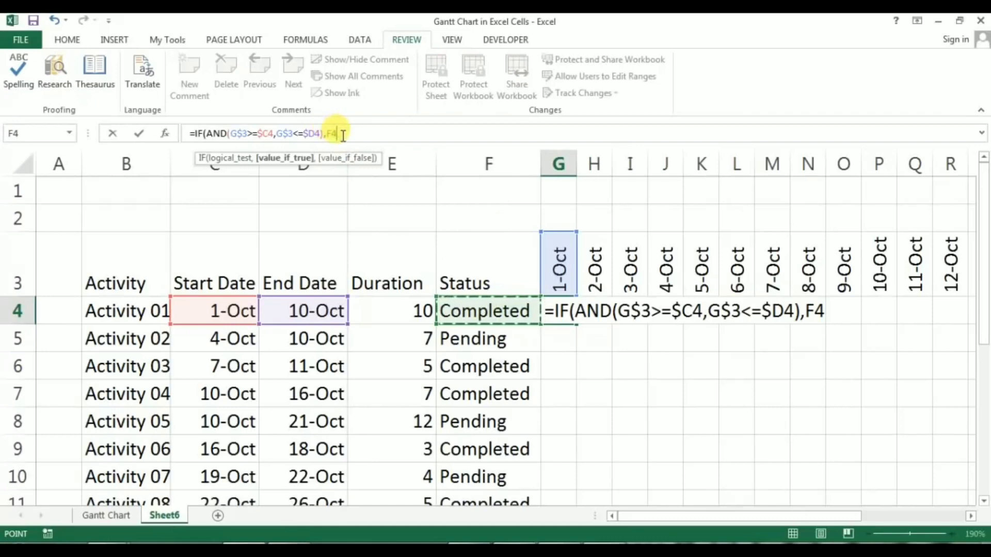
pyautogui.click(324, 133)
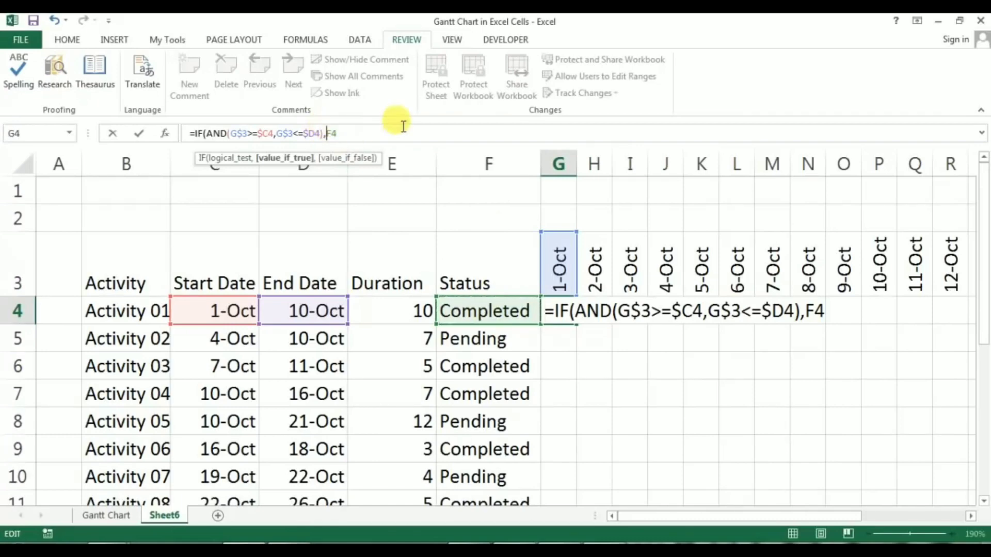
pyautogui.write('$')
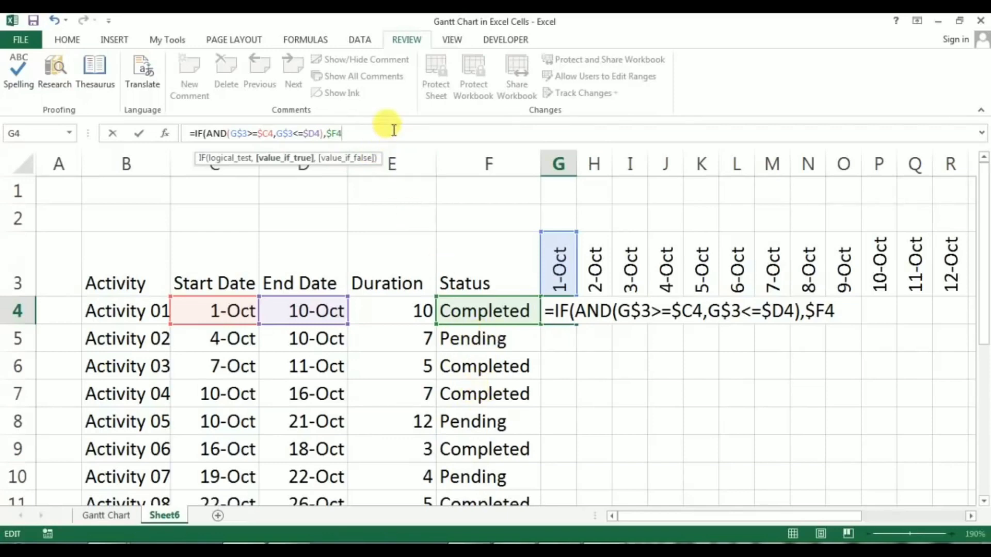
pyautogui.write(',')
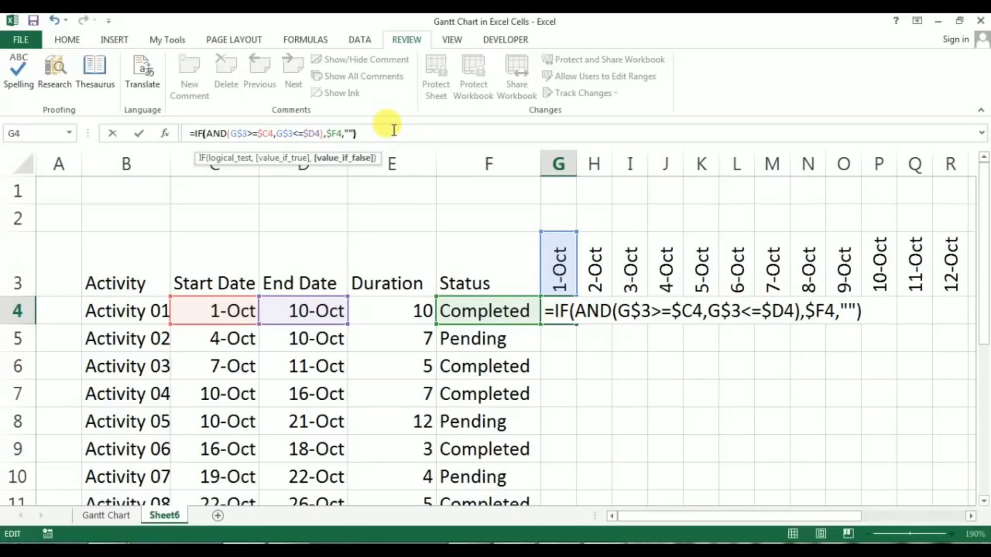
pyautogui.press('Return')
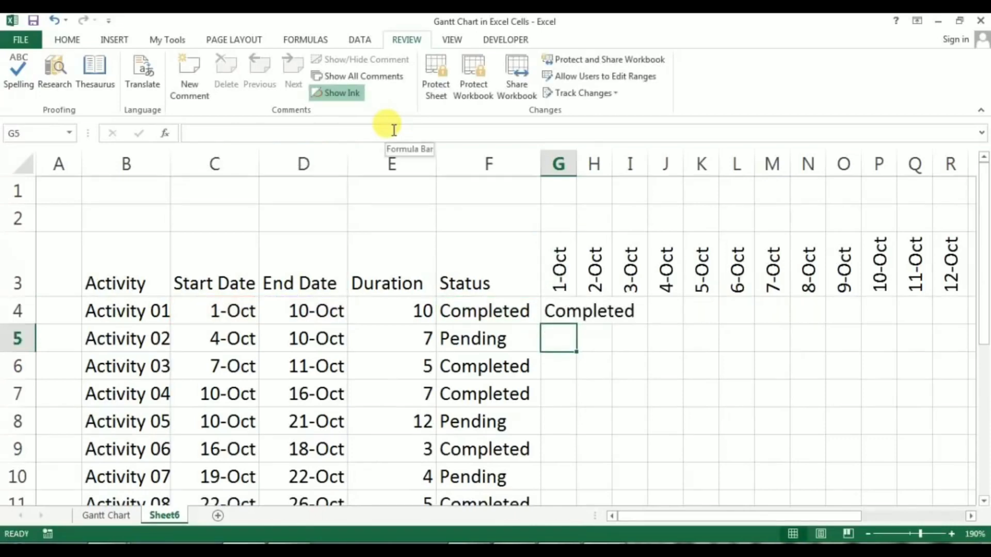
# Fill the formula from G4 down through G13 for all ten activities.
pyautogui.moveTo(557, 309); pyautogui.dragTo(556, 431)
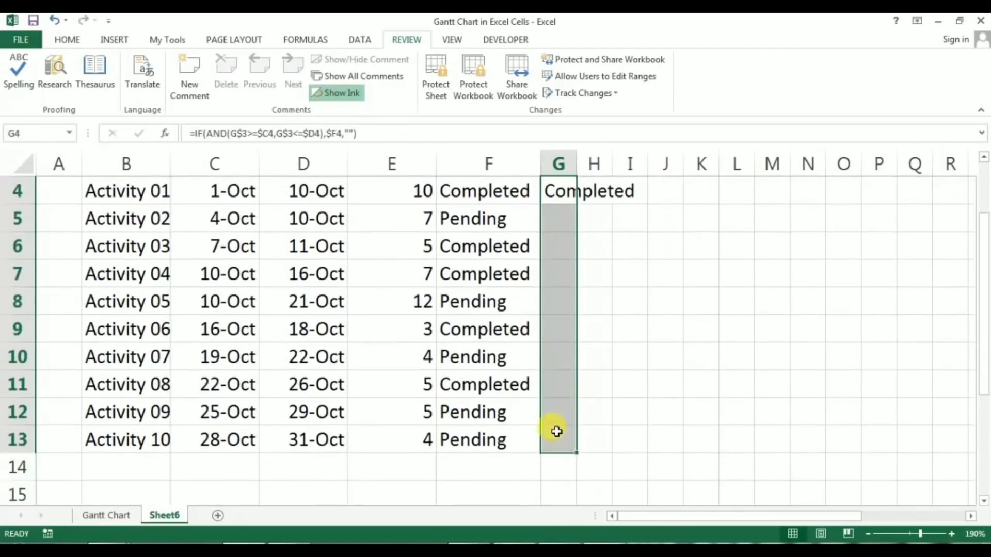
pyautogui.hotkey('ctrl', 'd')
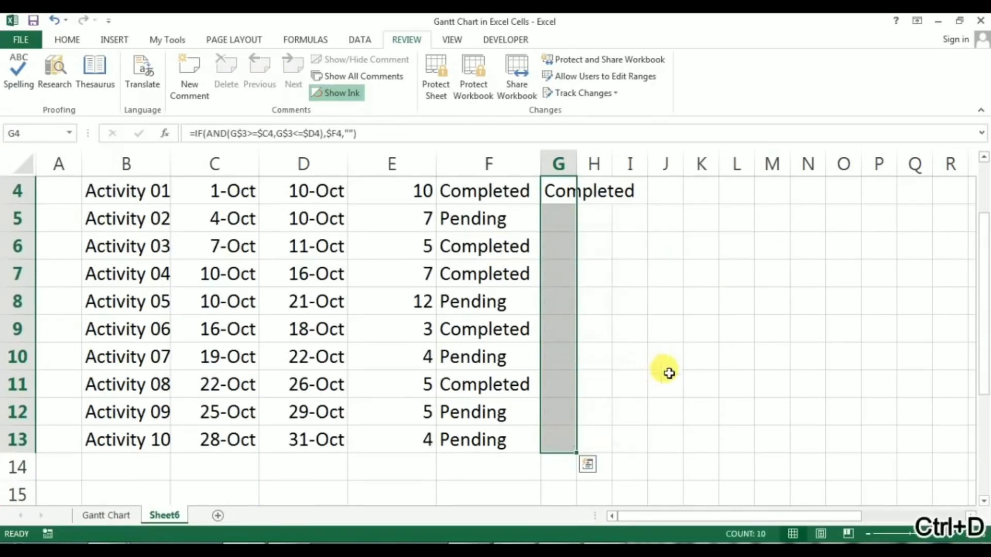
pyautogui.keyDown('ctrl'); pyautogui.scroll(-5, 855, 467); pyautogui.keyUp('ctrl')
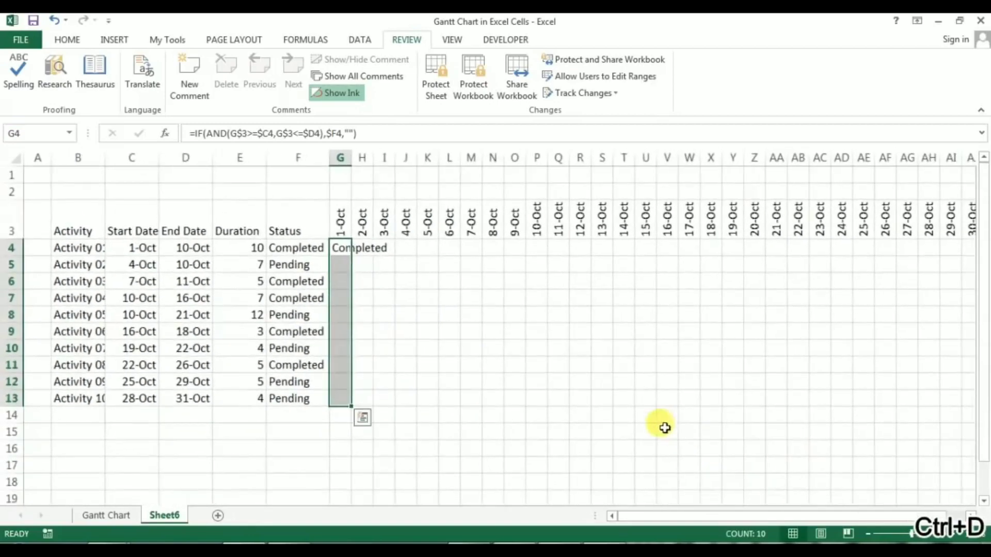
pyautogui.keyDown('ctrl'); pyautogui.scroll(-1, 447, 270); pyautogui.keyUp('ctrl')
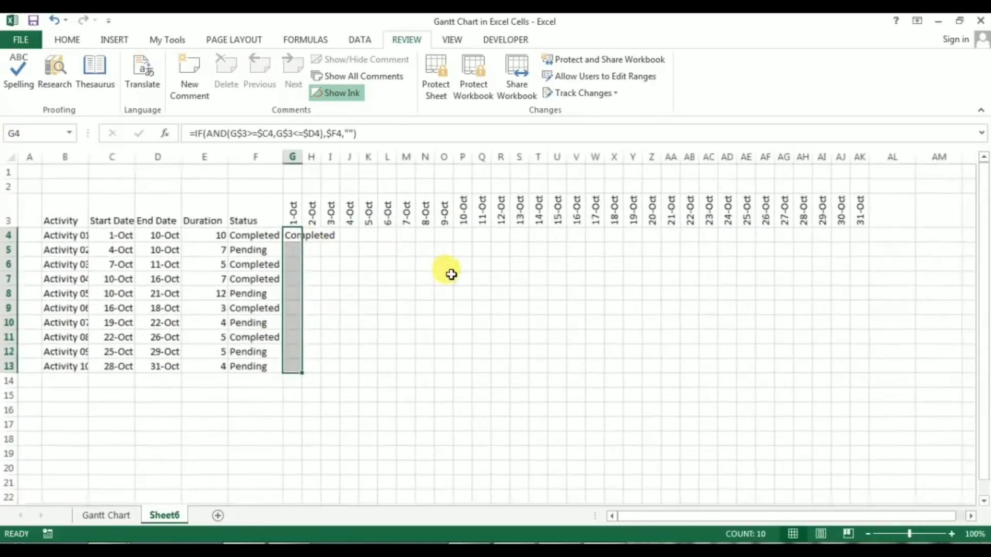
# Copy the G4 formula and paste it across the whole October date grid G4:AK13.
pyautogui.moveTo(290, 233); pyautogui.dragTo(854, 367)
pyautogui.click(292, 235)
pyautogui.hotkey('ctrl', 'c')
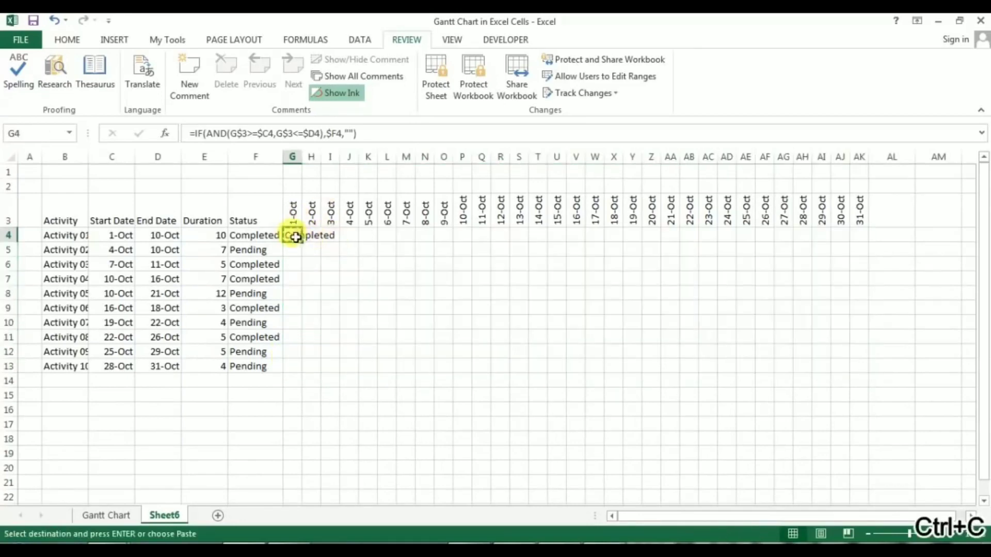
pyautogui.moveTo(292, 235); pyautogui.dragTo(860, 358)
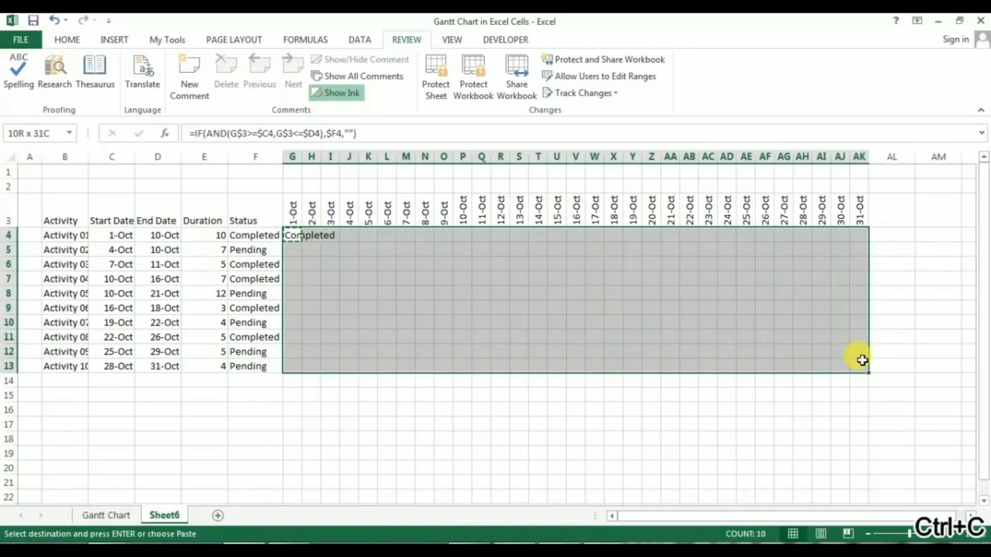
pyautogui.hotkey('ctrl', 'v')
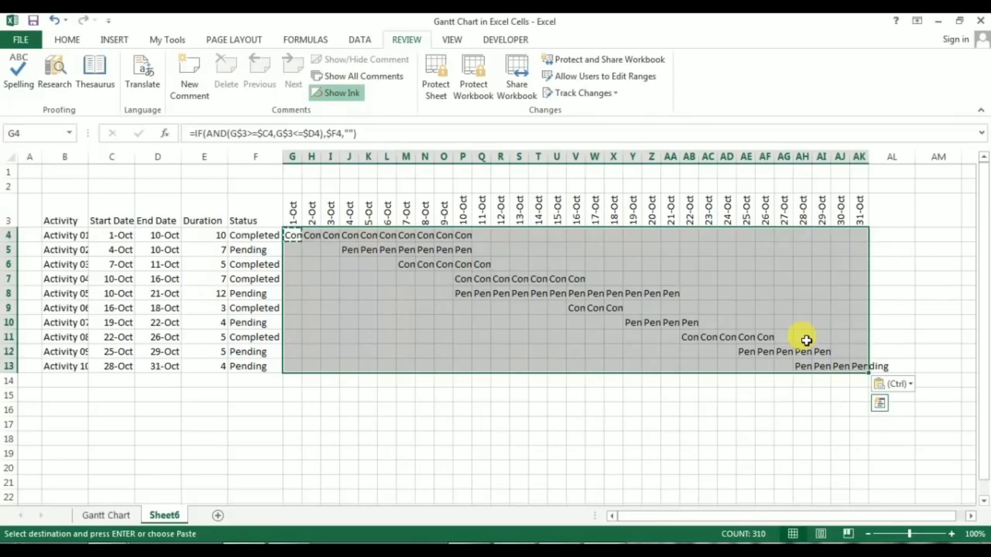
# Set the row height of the ten activity rows, 4 to 13, to 25.
pyautogui.hotkey('shift', 'space')
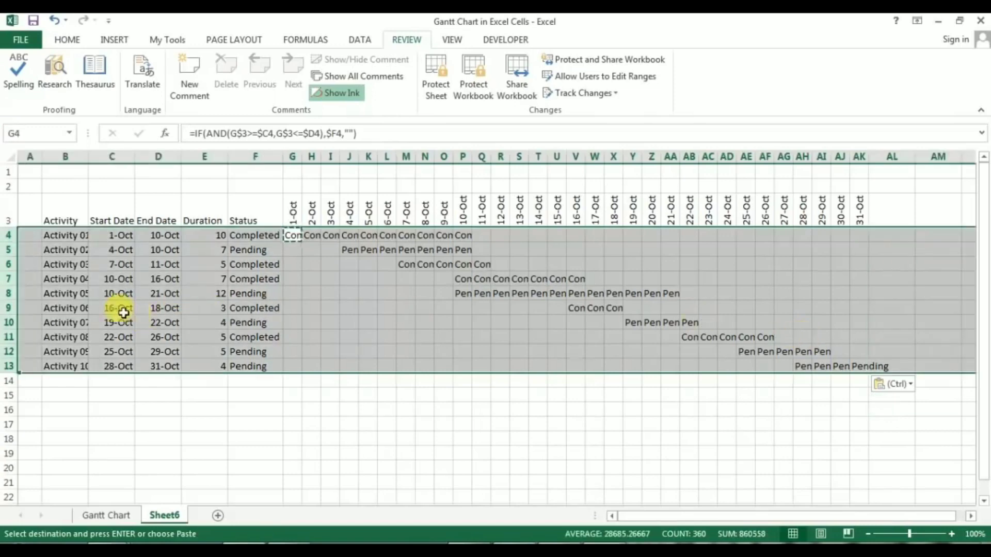
pyautogui.rightClick(164, 273)
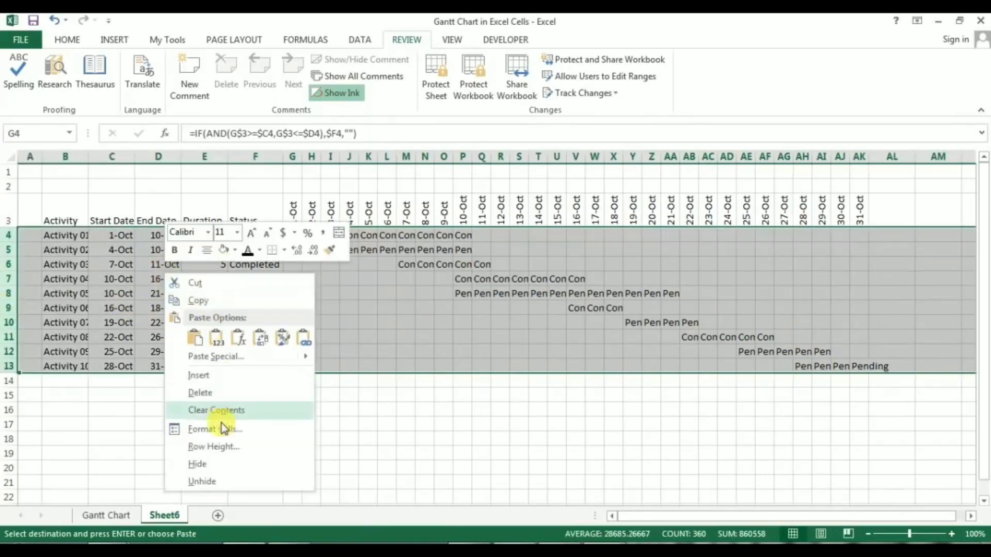
pyautogui.click(234, 447)
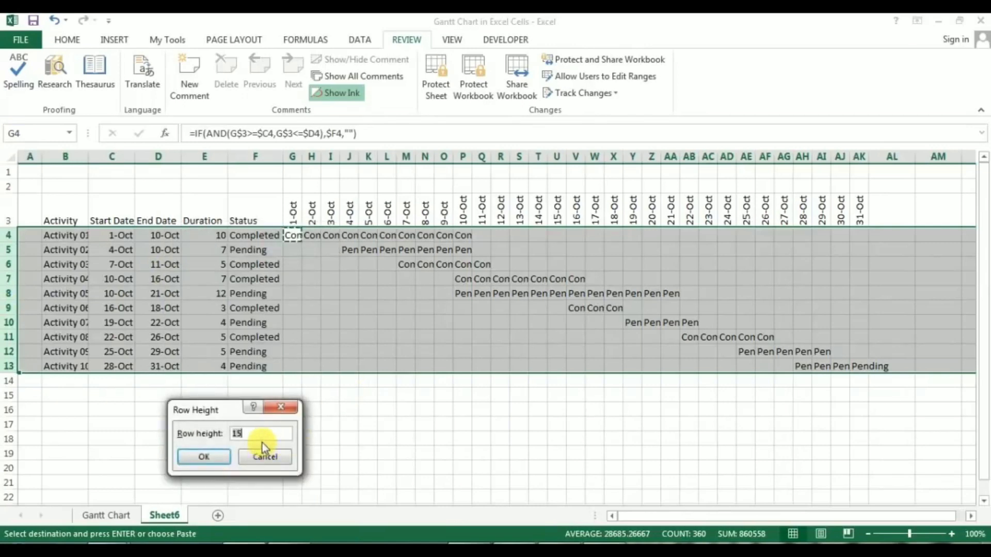
pyautogui.write('25')
pyautogui.press('Return')
# Center the contents of the whole table B3:AK13 both horizontally and vertically.
pyautogui.click(258, 270)
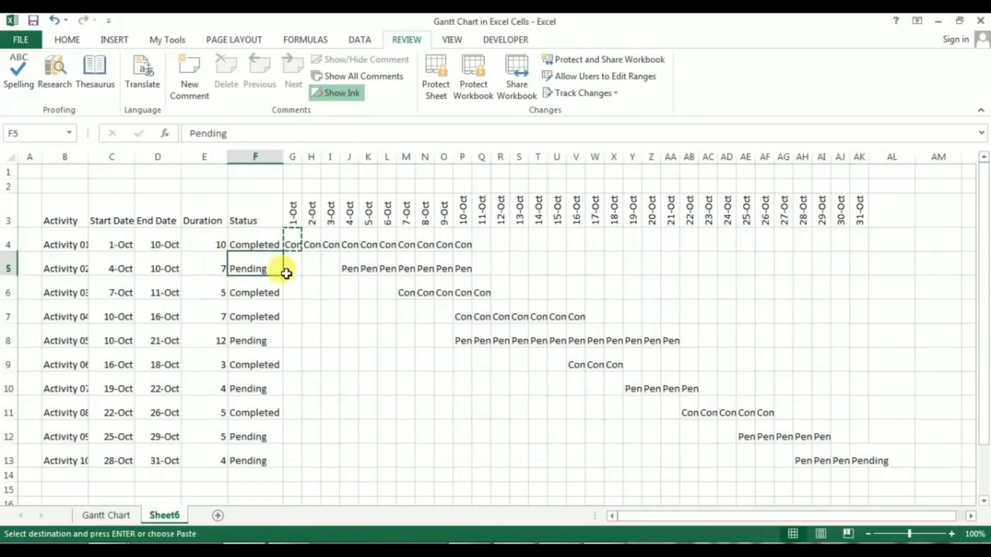
pyautogui.hotkey('ctrl', 'a')
pyautogui.click(73, 40)
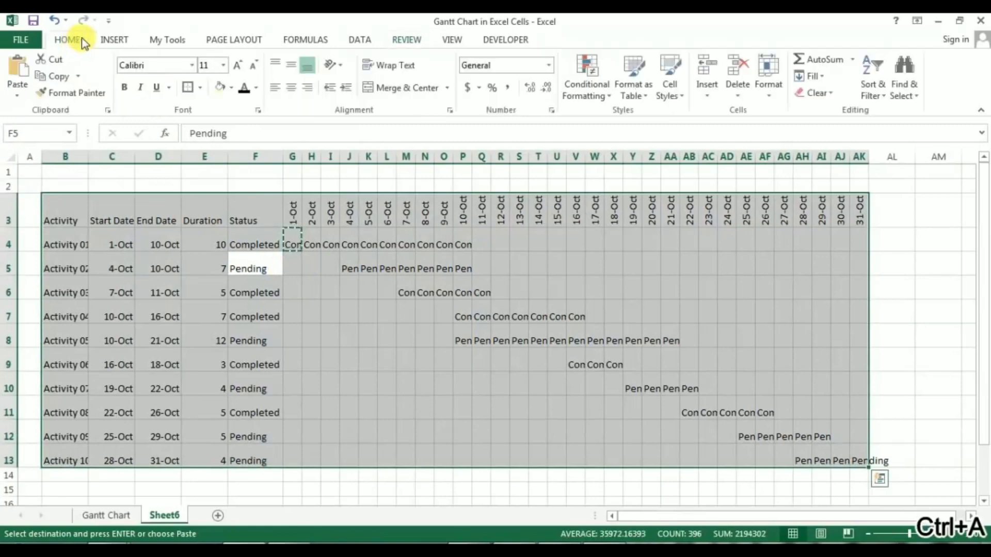
pyautogui.click(295, 90)
pyautogui.click(293, 66)
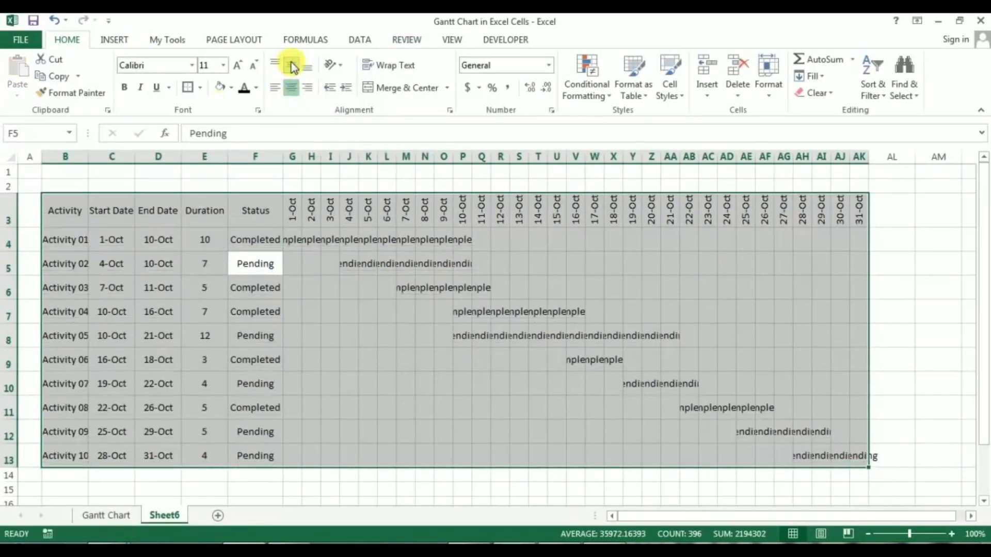
# Make the header row 3 slightly taller to give the rotated dates more room.
pyautogui.click(428, 314)
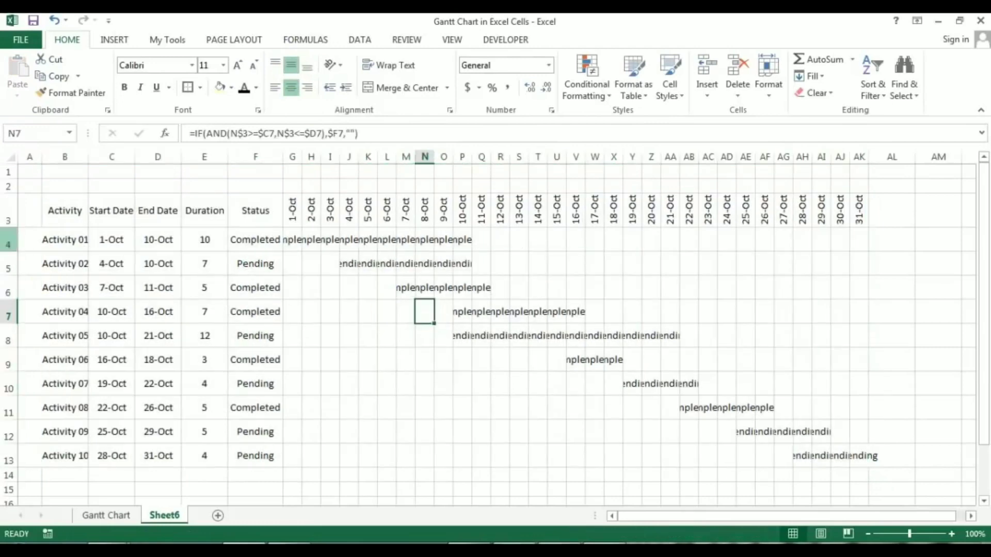
pyautogui.moveTo(9, 228); pyautogui.dragTo(9, 233)
pyautogui.click(308, 197)
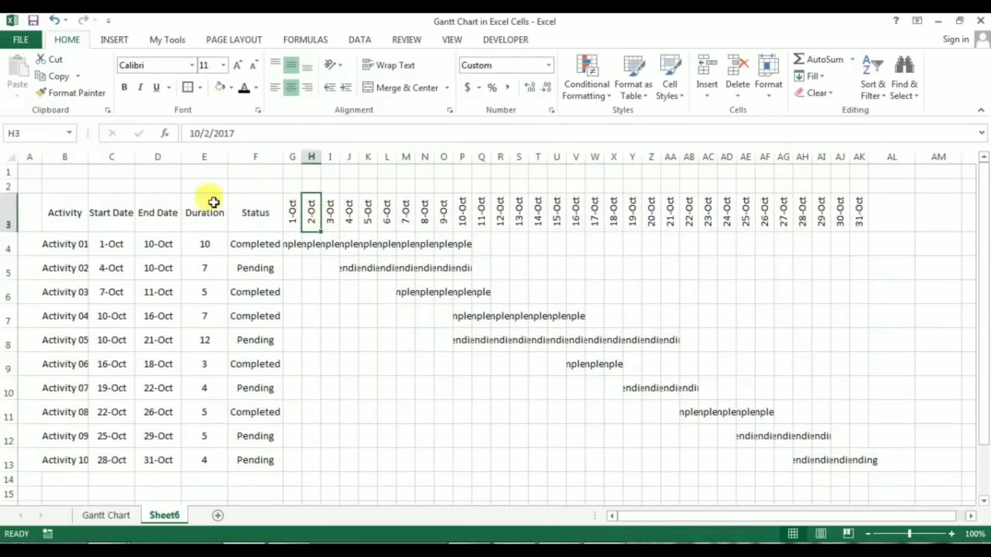
# Turn off the gridlines on the new sheet.
pyautogui.click(454, 41)
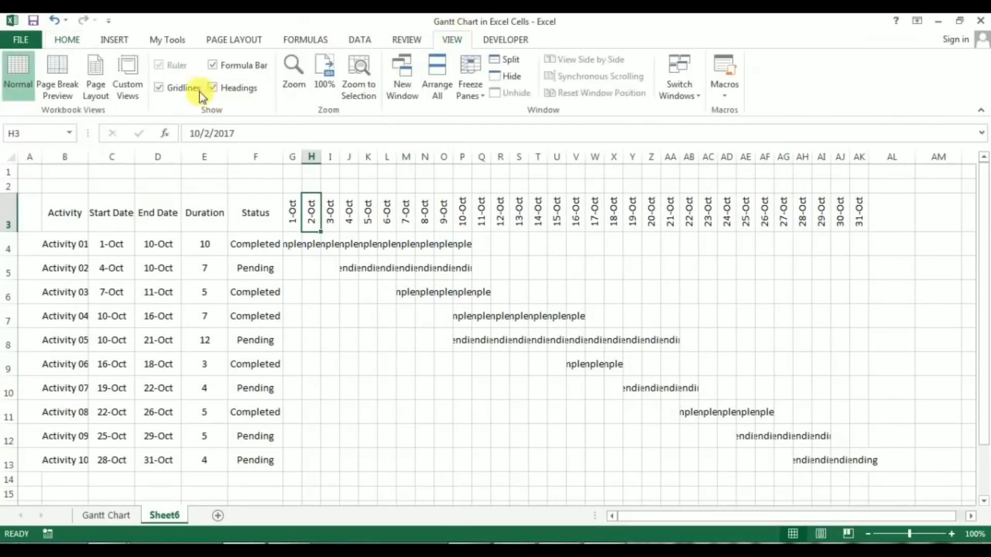
pyautogui.click(182, 88)
pyautogui.click(243, 248)
pyautogui.click(48, 210)
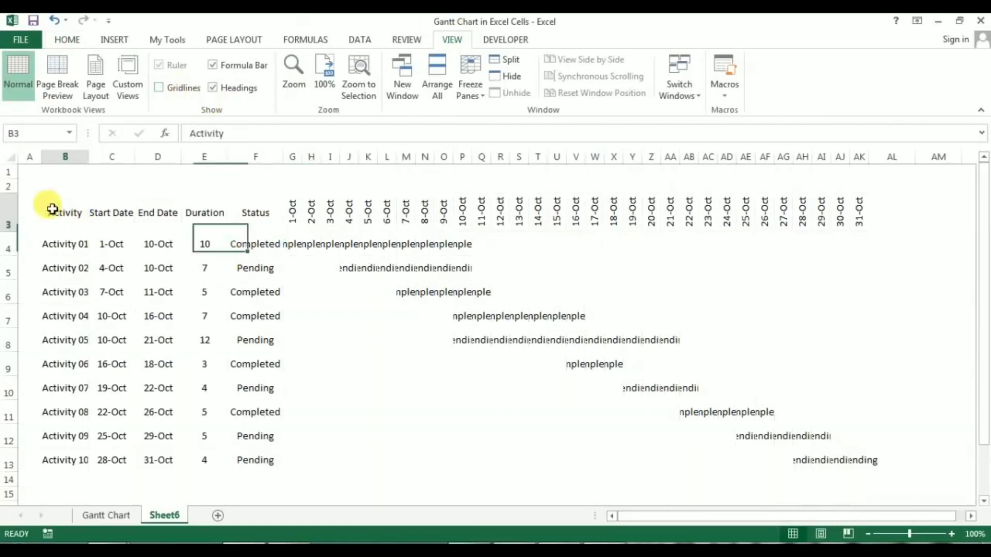
# Select the formula cells G4:AK13 under the October dates.
pyautogui.click(294, 242)
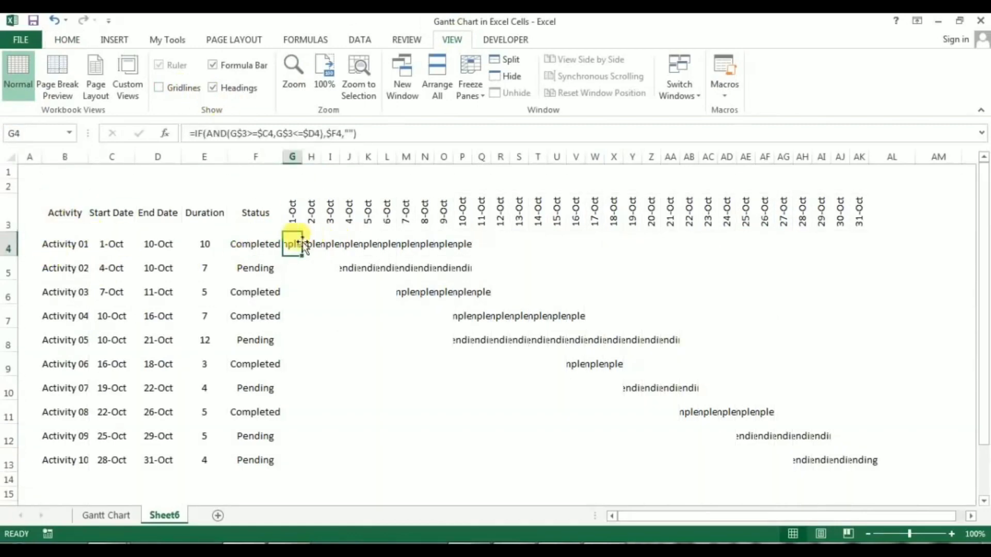
pyautogui.moveTo(296, 243); pyautogui.dragTo(855, 458)
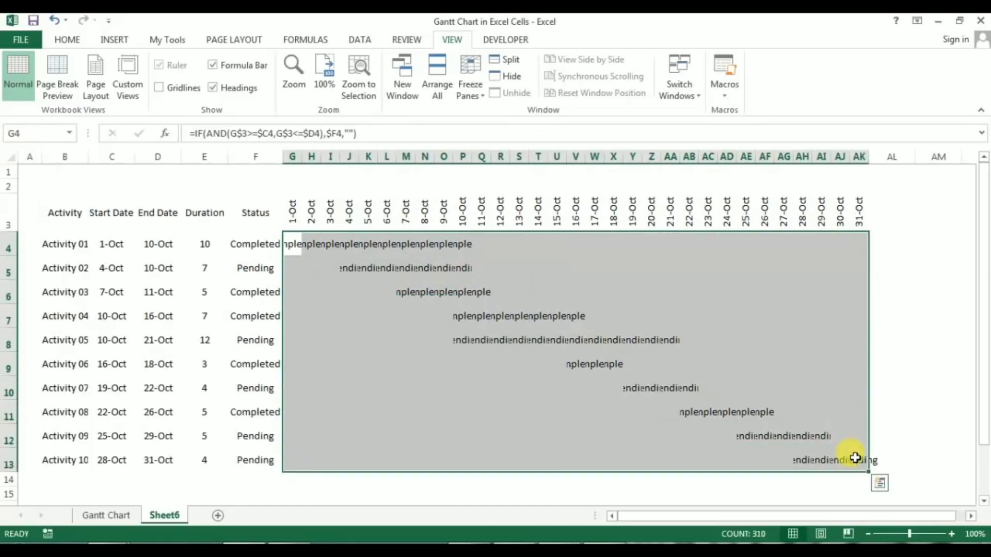
pyautogui.click(67, 39)
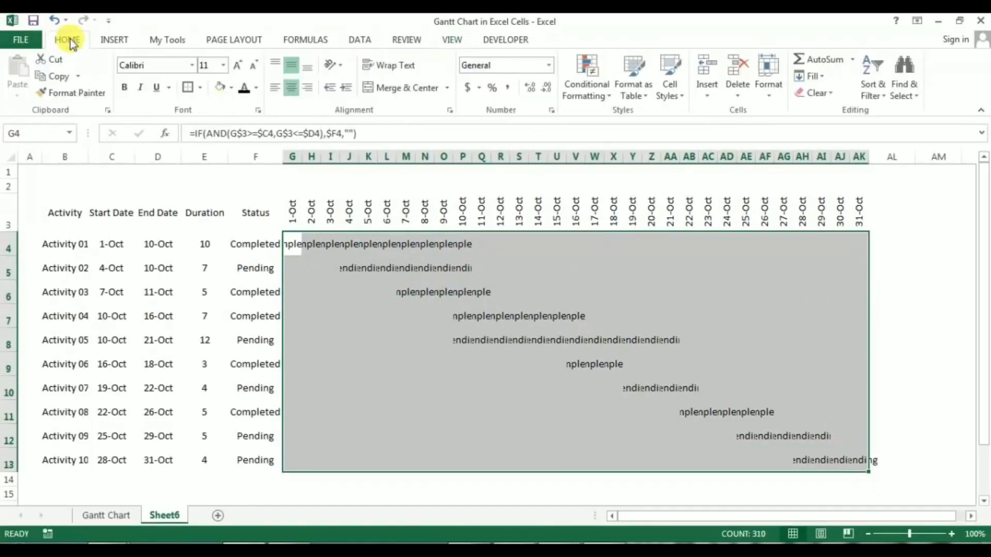
pyautogui.click(605, 98)
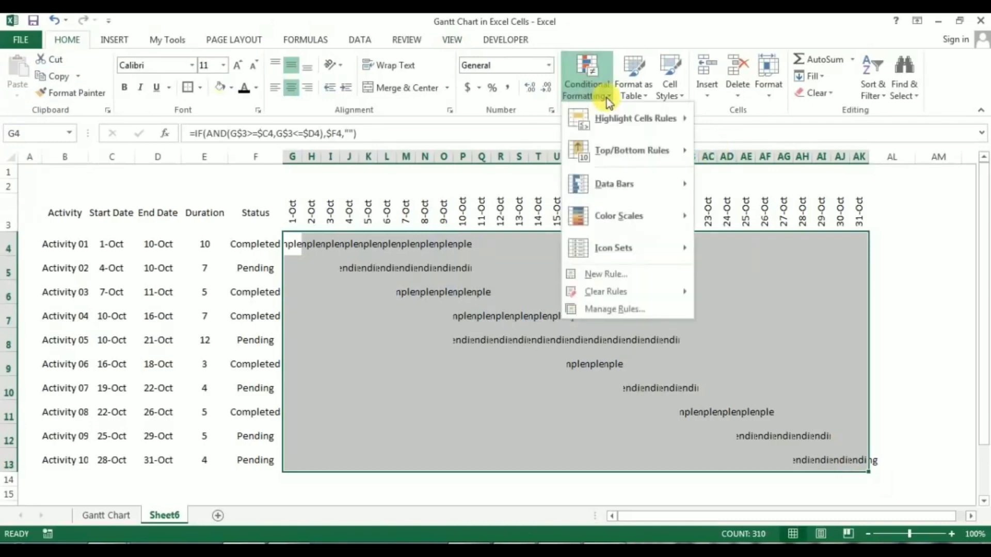
pyautogui.click(651, 273)
pyautogui.press('Escape')
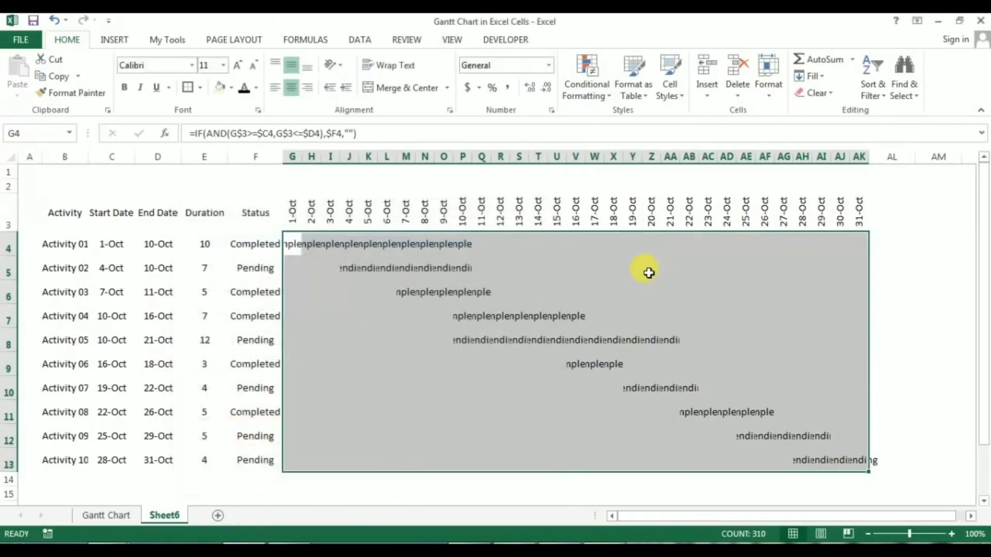
# Create a conditional formatting rule for the selected grid that formats only cells whose value is equal to Completed.
pyautogui.press('alt')
pyautogui.press('o')
pyautogui.press('d')
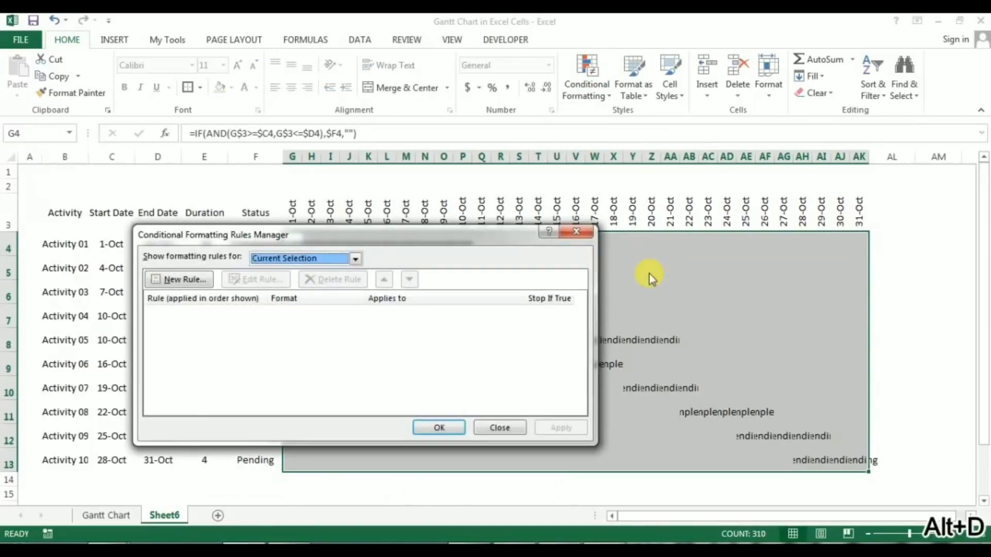
pyautogui.click(178, 279)
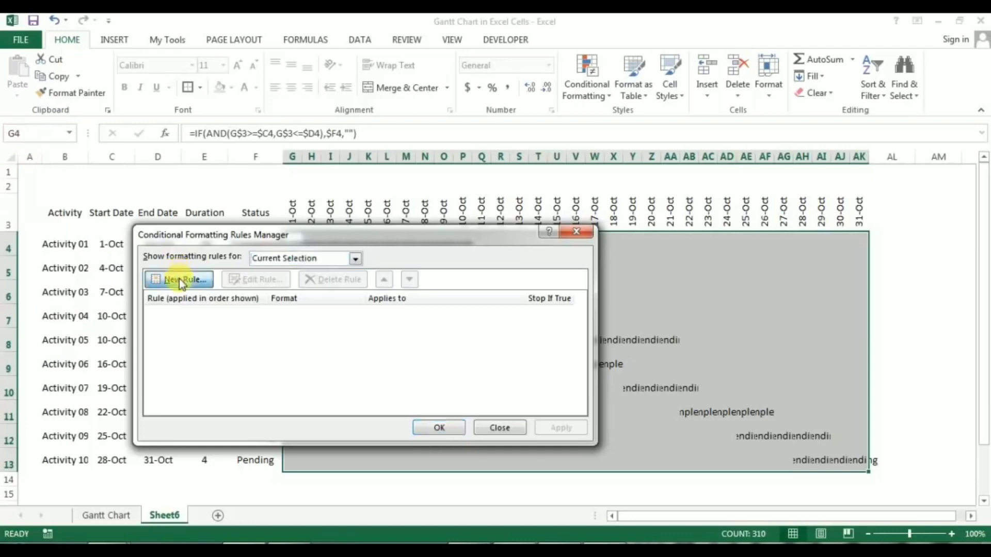
pyautogui.moveTo(331, 194); pyautogui.dragTo(360, 159)
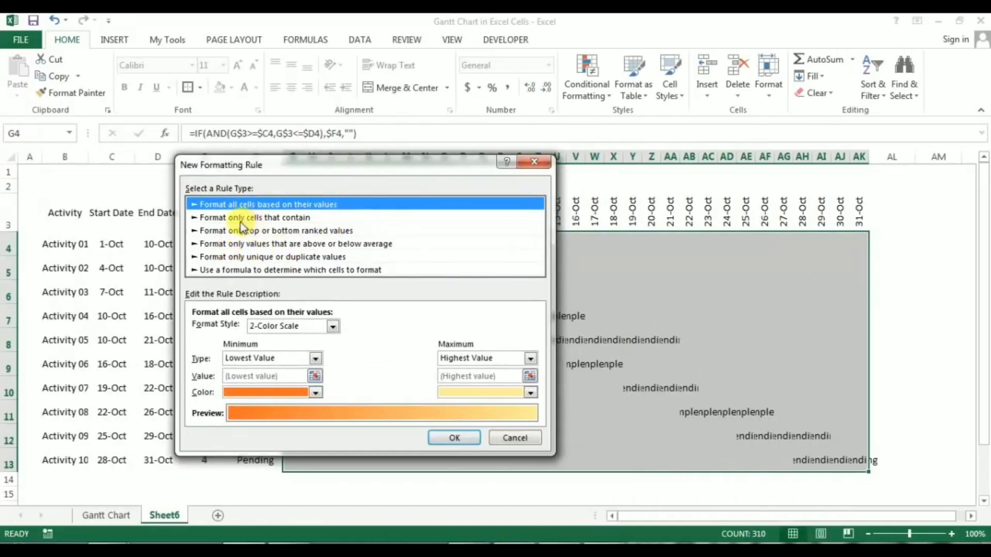
pyautogui.click(280, 219)
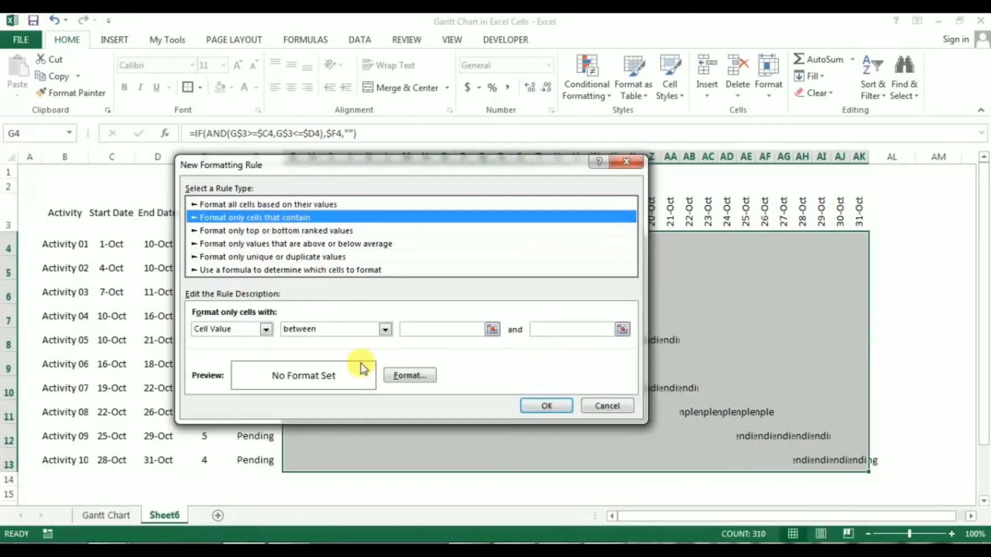
pyautogui.click(369, 332)
pyautogui.click(327, 361)
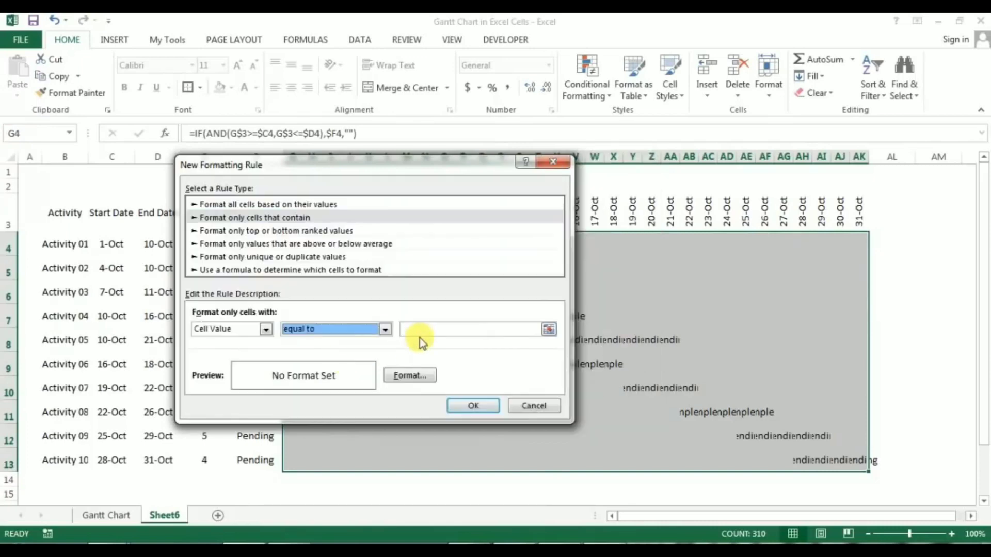
pyautogui.click(422, 331)
pyautogui.moveTo(426, 155); pyautogui.dragTo(531, 203)
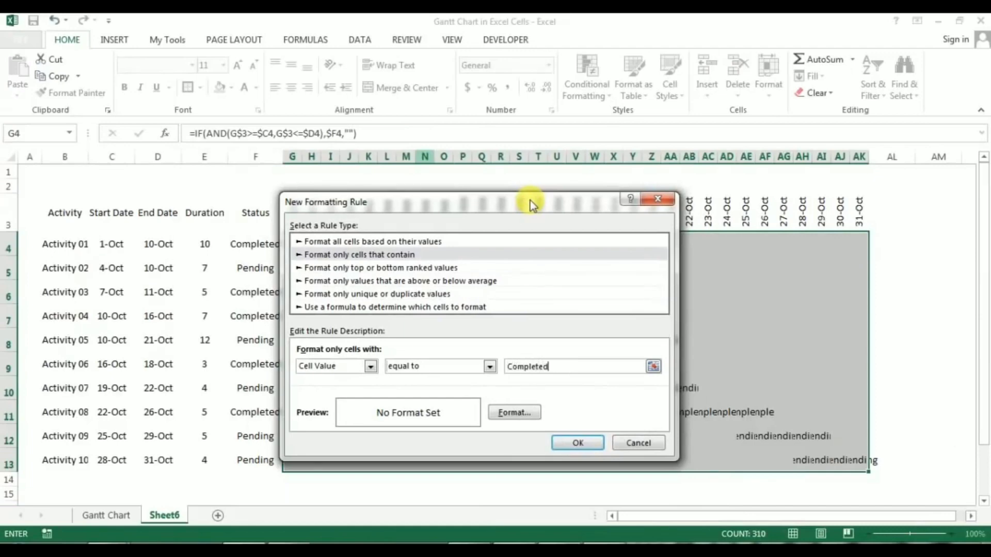
# Give the Completed rule a two-color gradient fill, with light green as Color 1 and a darker green as Color 2.
pyautogui.click(524, 410)
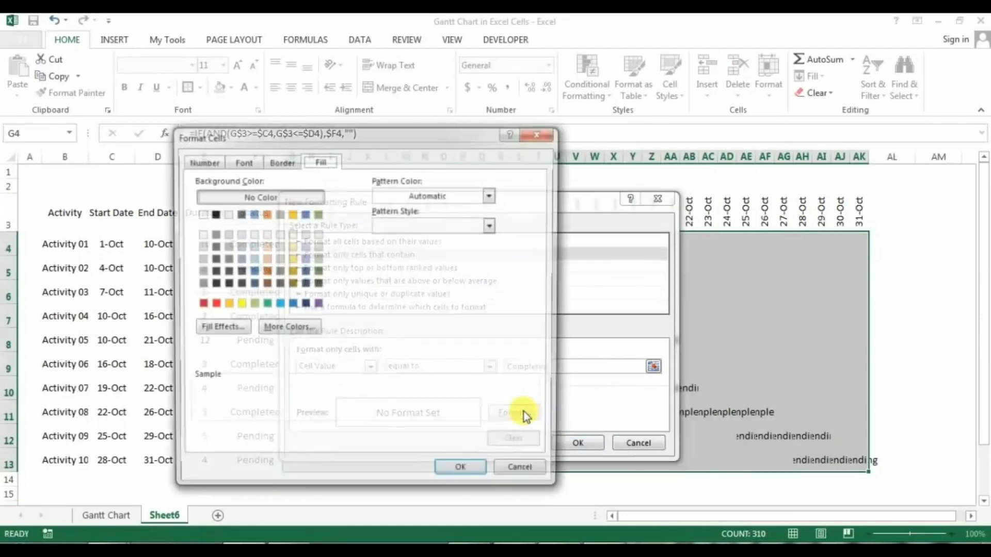
pyautogui.moveTo(400, 135); pyautogui.dragTo(672, 109)
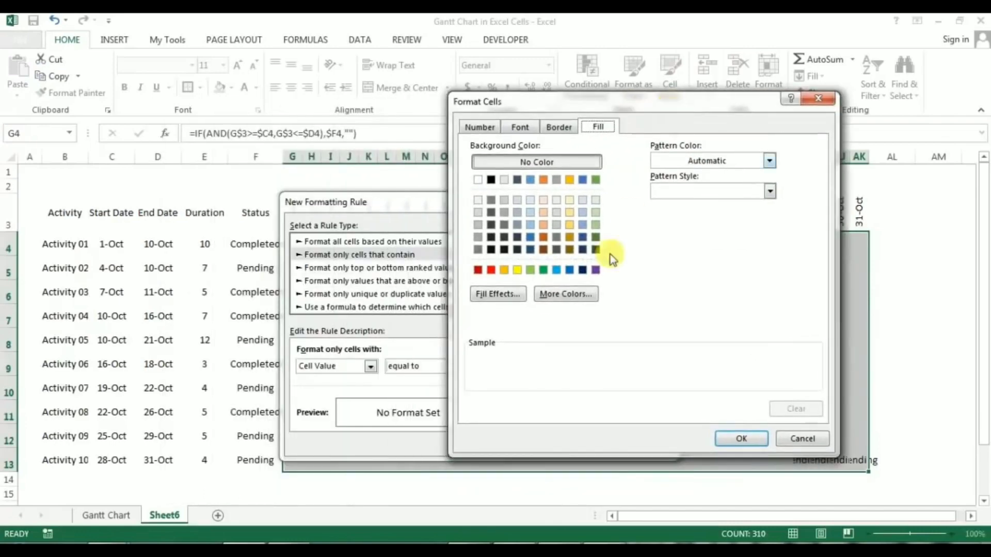
pyautogui.click(491, 295)
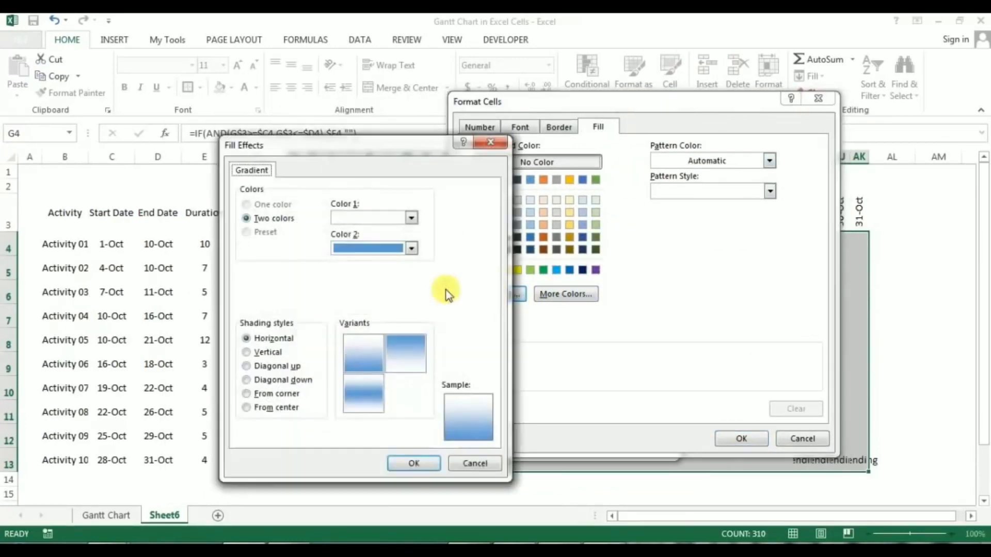
pyautogui.moveTo(389, 152); pyautogui.dragTo(689, 144)
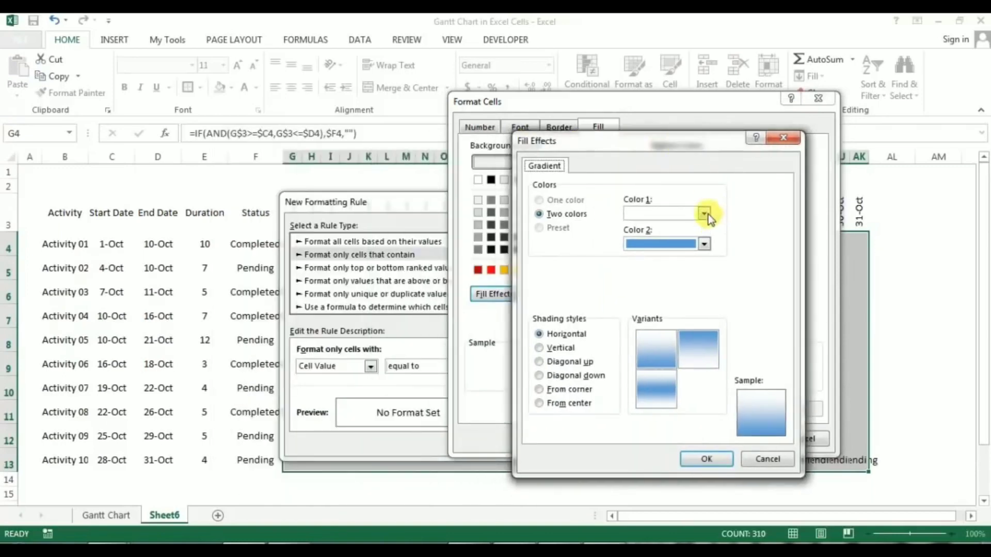
pyautogui.click(704, 213)
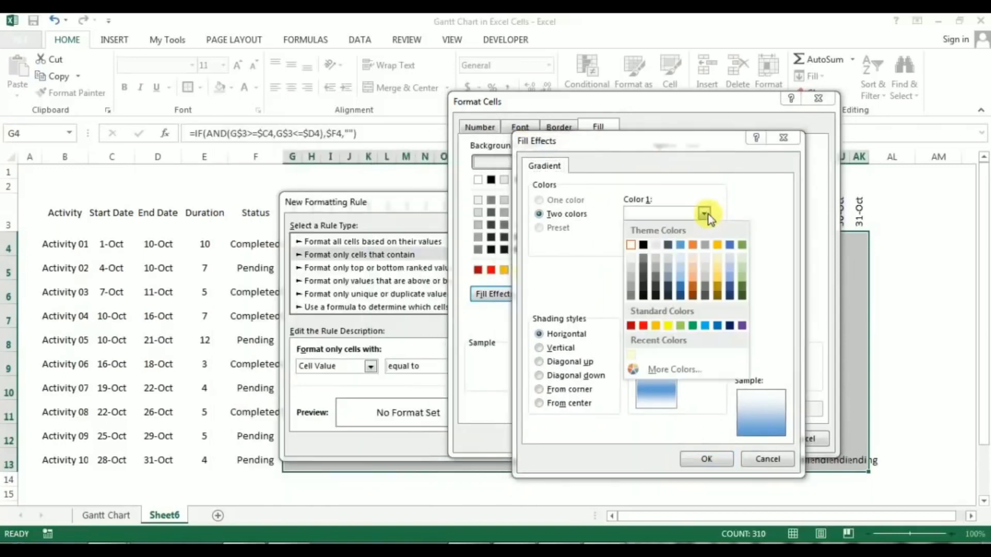
pyautogui.click(741, 268)
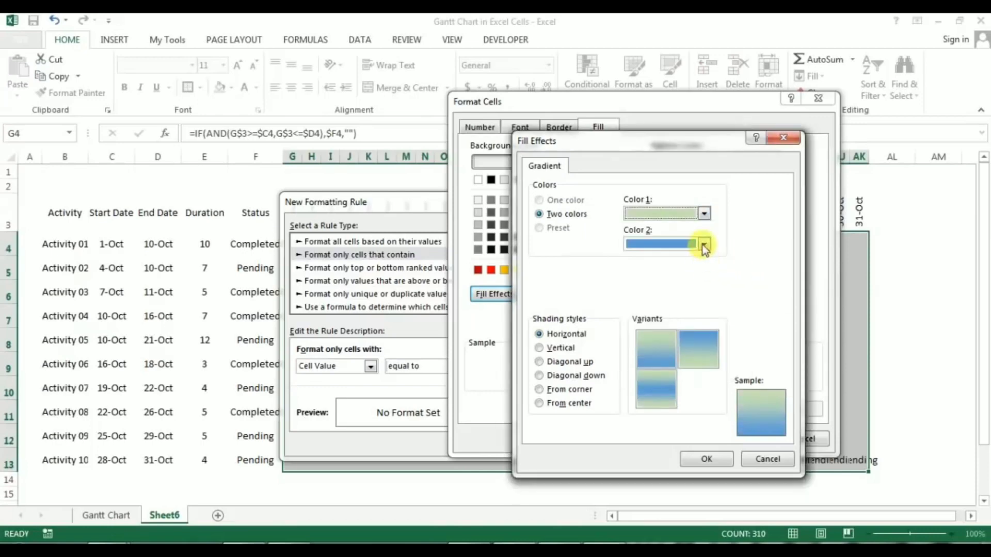
pyautogui.click(703, 245)
pyautogui.click(742, 275)
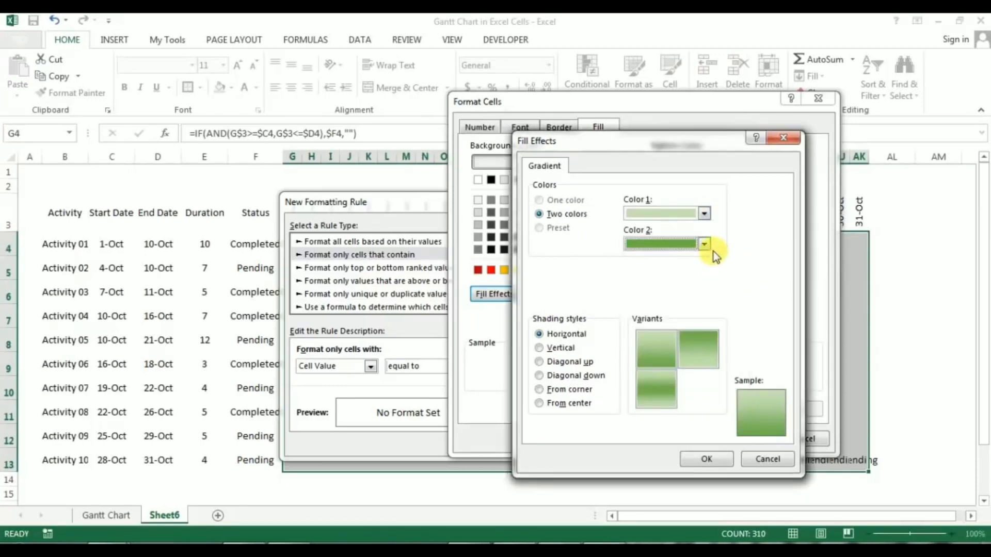
# Choose the horizontal gradient variant shading from light at the top to dark at the bottom, and save the Completed rule.
pyautogui.click(655, 351)
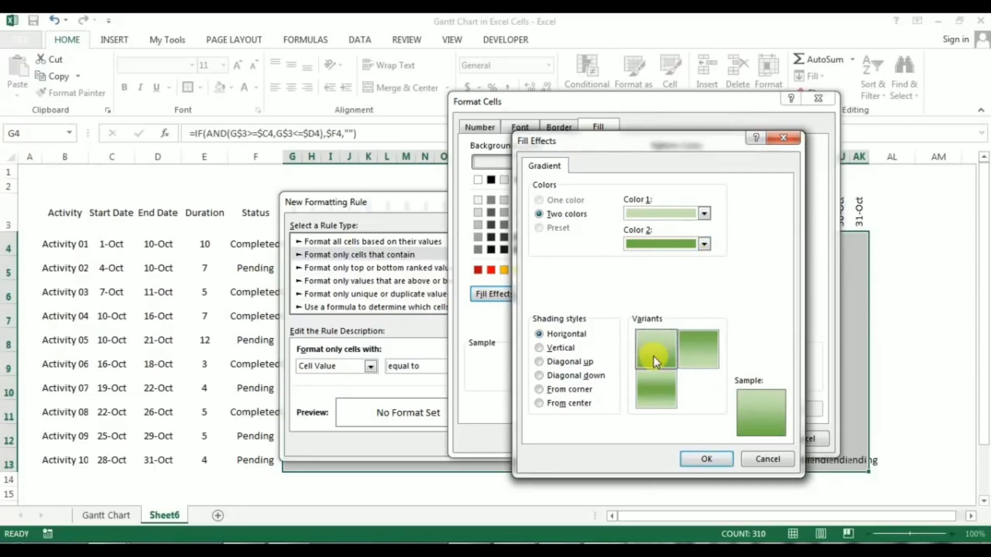
pyautogui.click(715, 459)
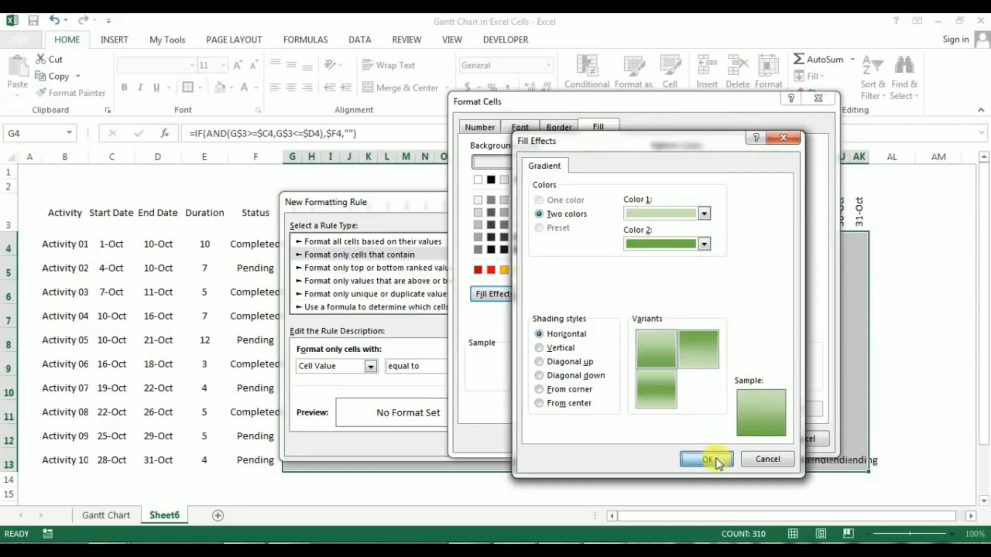
pyautogui.click(735, 438)
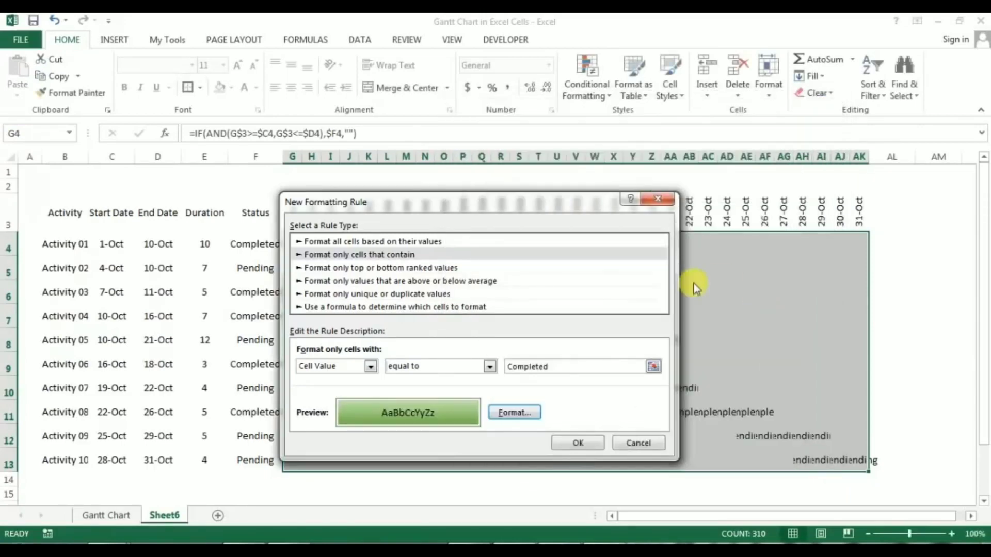
pyautogui.click(568, 450)
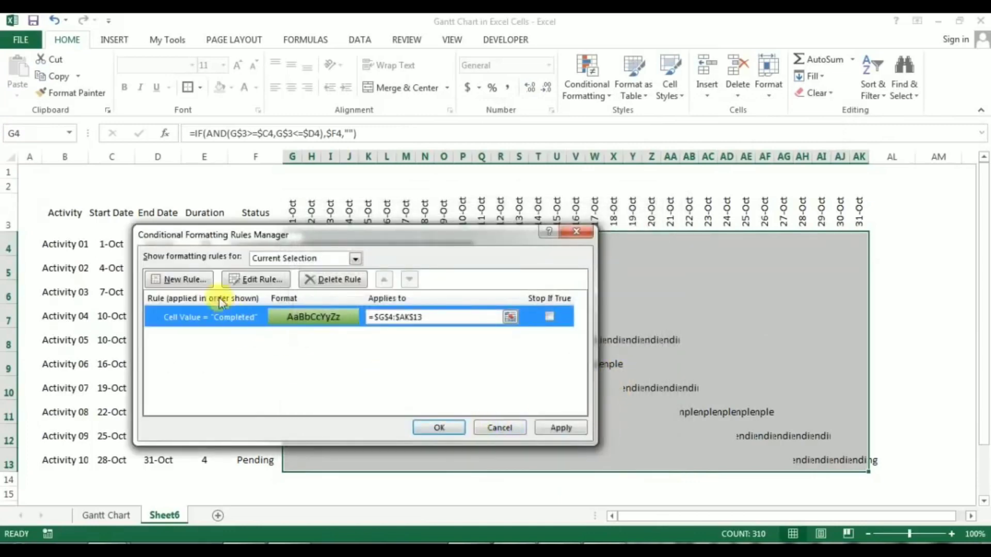
# Add a second conditional formatting rule for the grid that formats only cells whose value is equal to Pending.
pyautogui.click(193, 282)
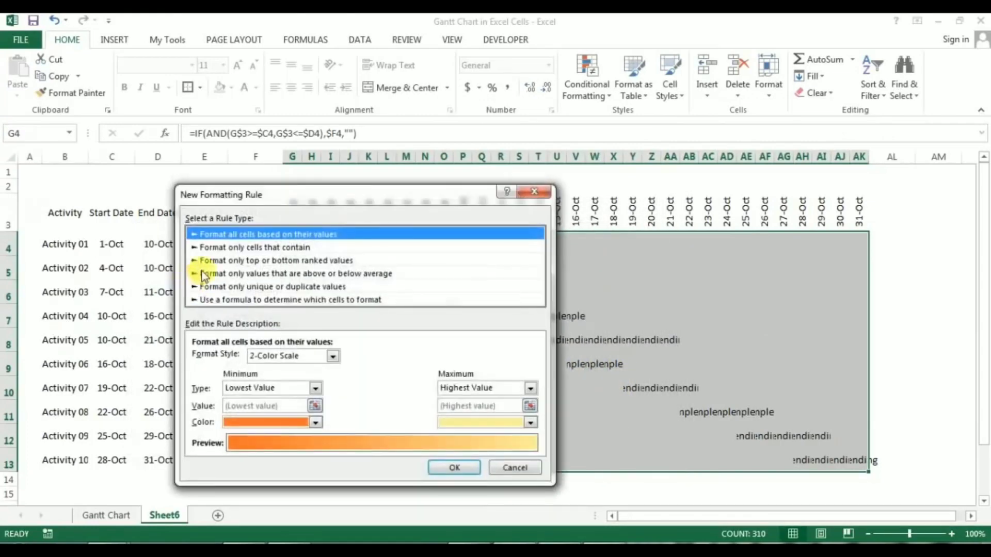
pyautogui.moveTo(317, 196); pyautogui.dragTo(594, 198)
pyautogui.click(556, 233)
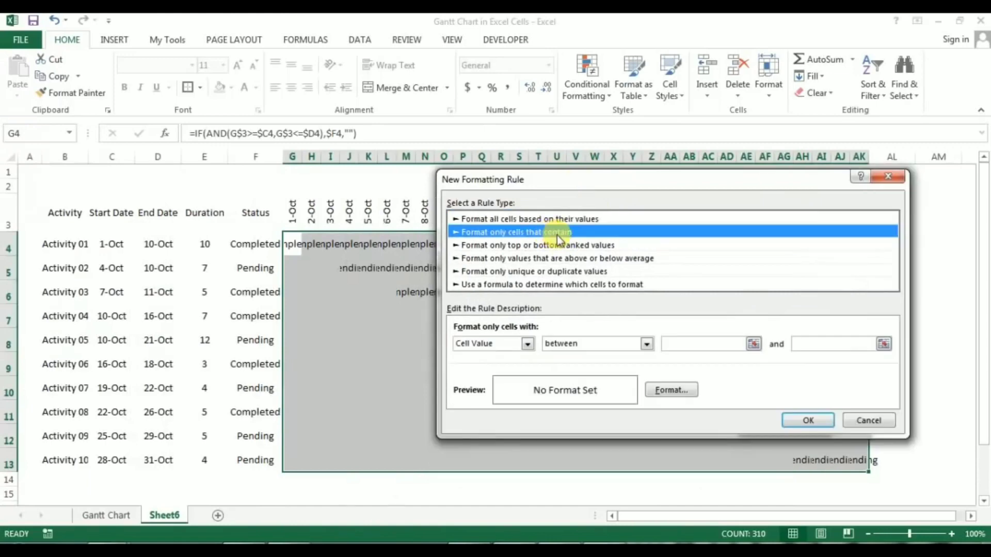
pyautogui.click(646, 343)
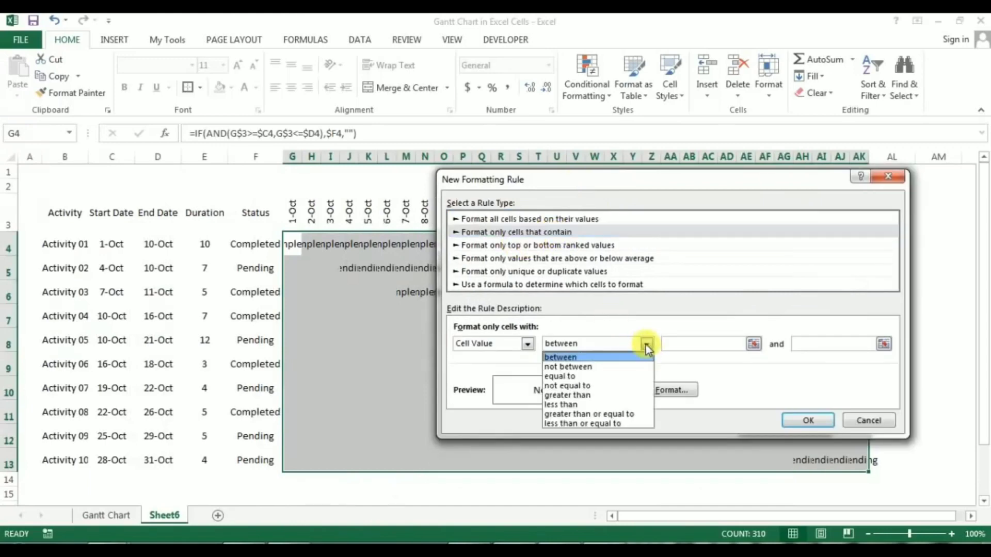
pyautogui.click(590, 380)
pyautogui.click(671, 343)
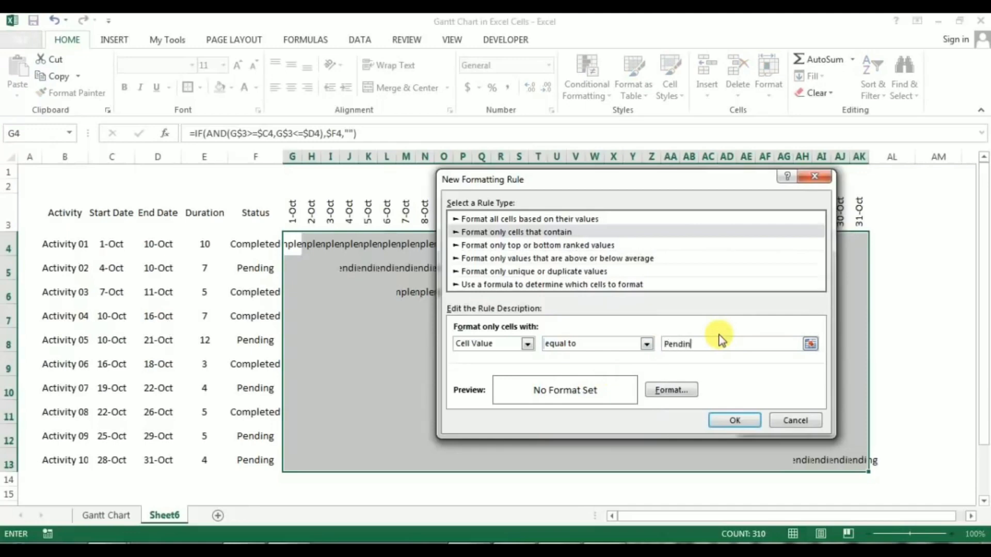
pyautogui.write('Pending')
# Give the Pending rule a two-color gradient fill from light orange to red, and apply both rules to the grid.
pyautogui.click(685, 393)
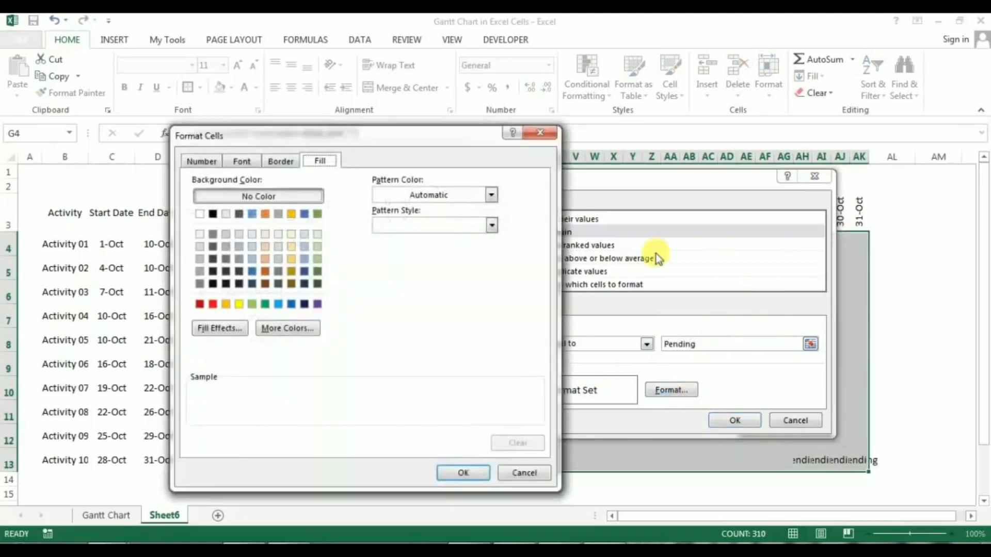
pyautogui.click(217, 328)
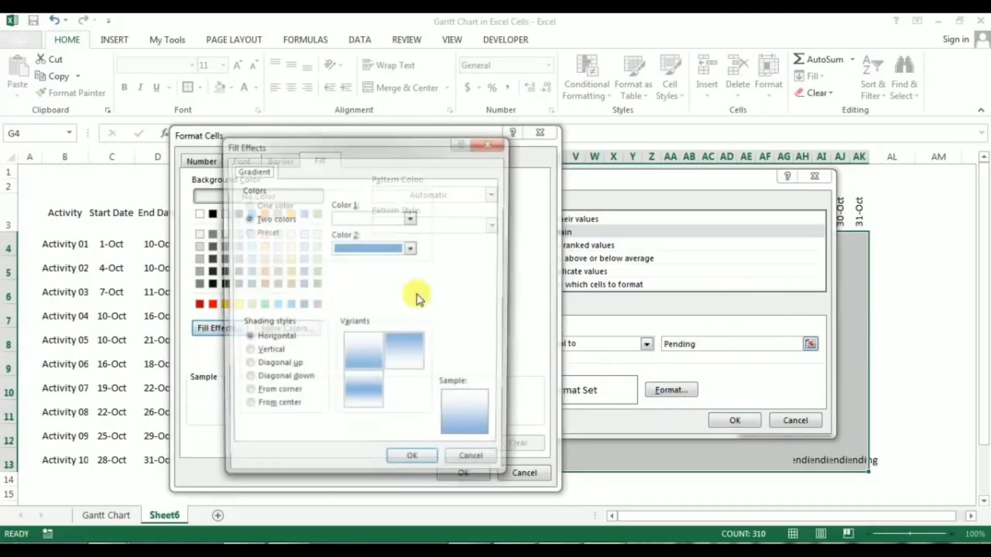
pyautogui.click(411, 218)
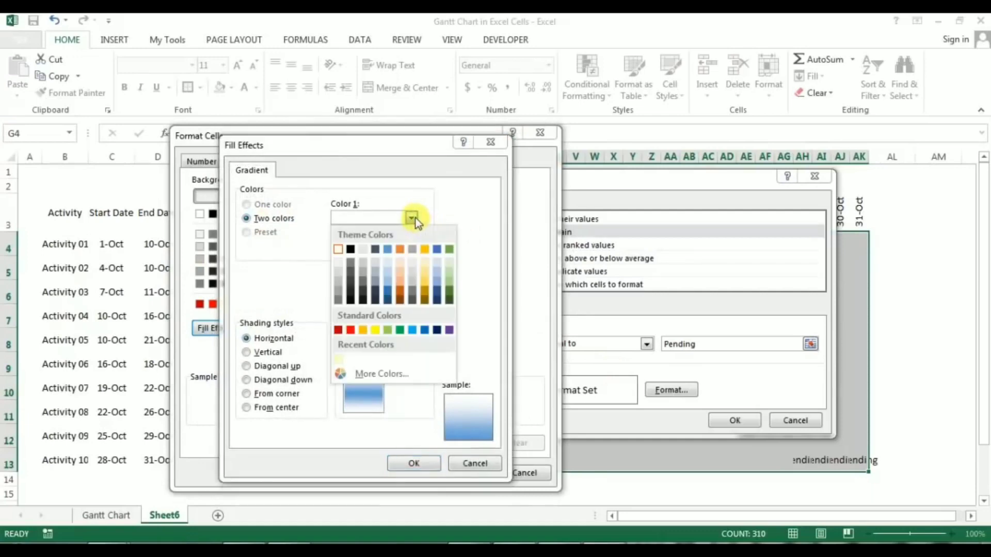
pyautogui.click(405, 278)
pyautogui.click(411, 248)
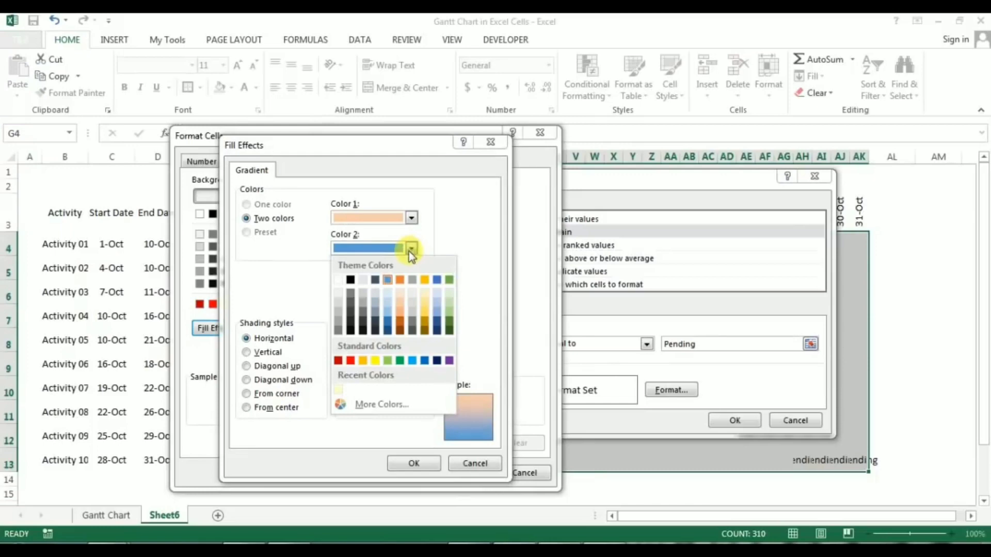
pyautogui.click(350, 360)
pyautogui.click(416, 462)
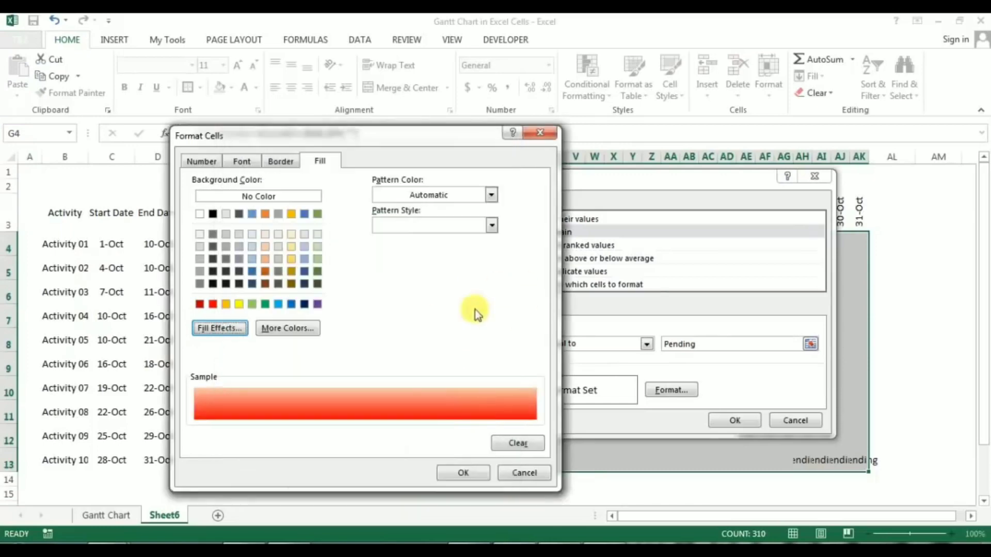
pyautogui.click(449, 467)
pyautogui.click(751, 419)
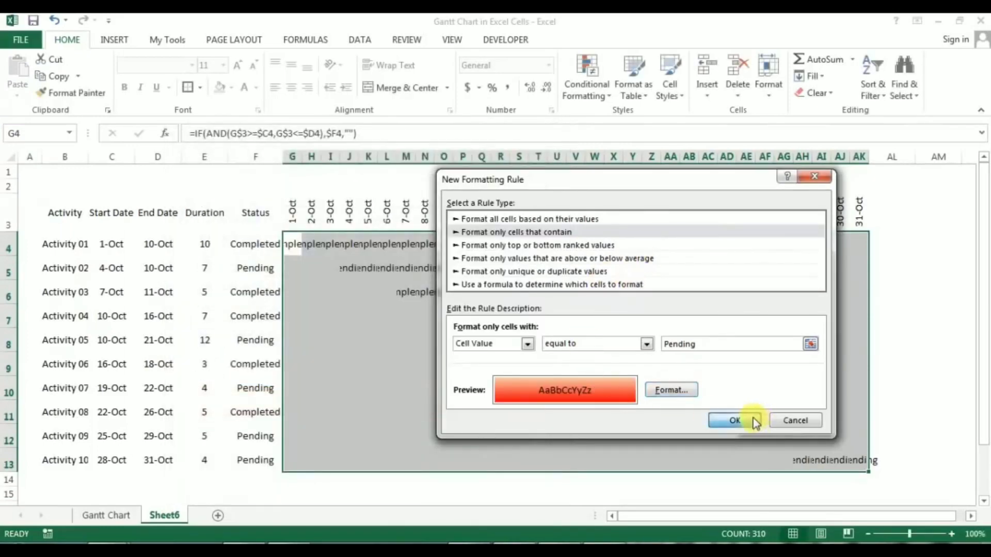
pyautogui.click(439, 427)
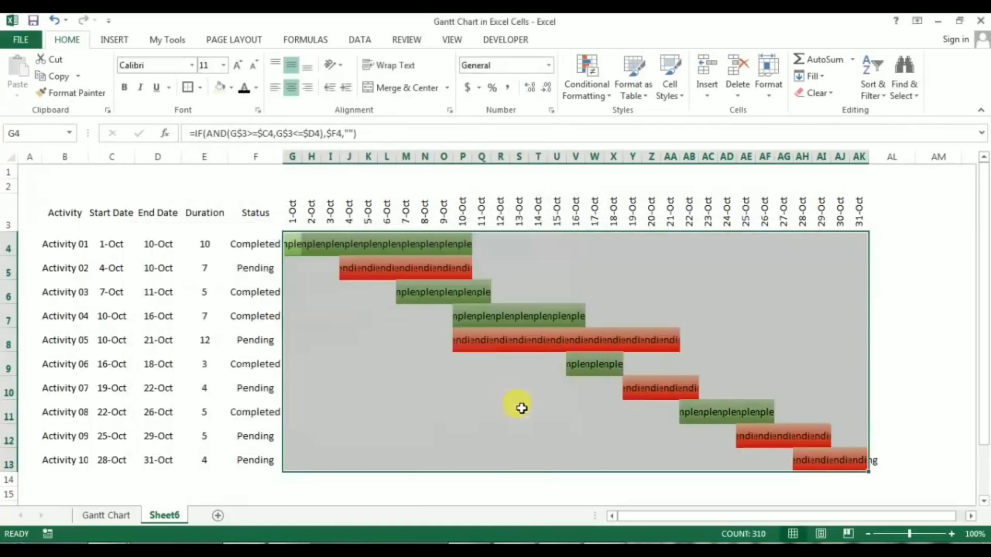
# Hide the status text in G4:AK13 by applying the custom number format ;;; to the cells.
pyautogui.click(596, 409)
pyautogui.moveTo(304, 241); pyautogui.dragTo(865, 462)
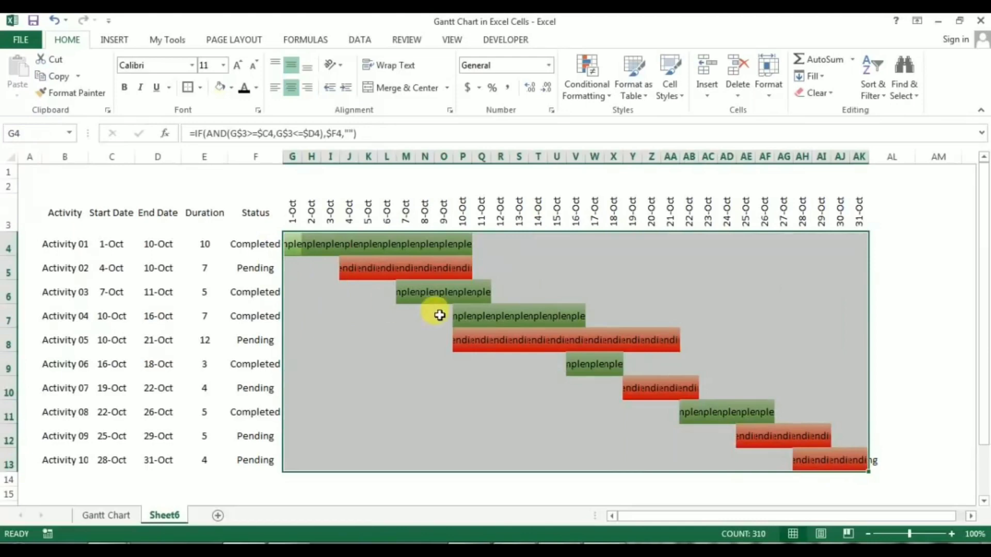
pyautogui.hotkey('alt', 'o')
pyautogui.hotkey('alt', 'e')
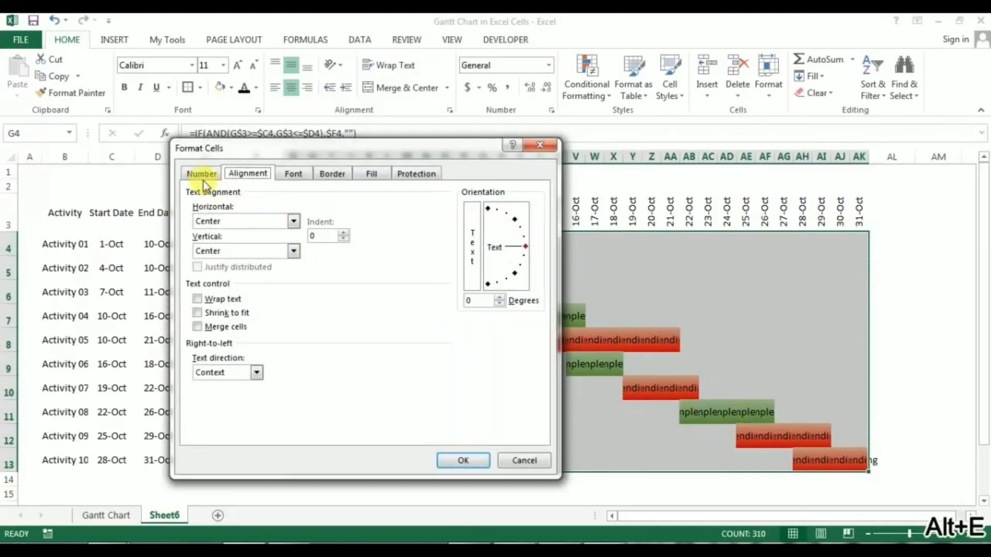
pyautogui.click(195, 172)
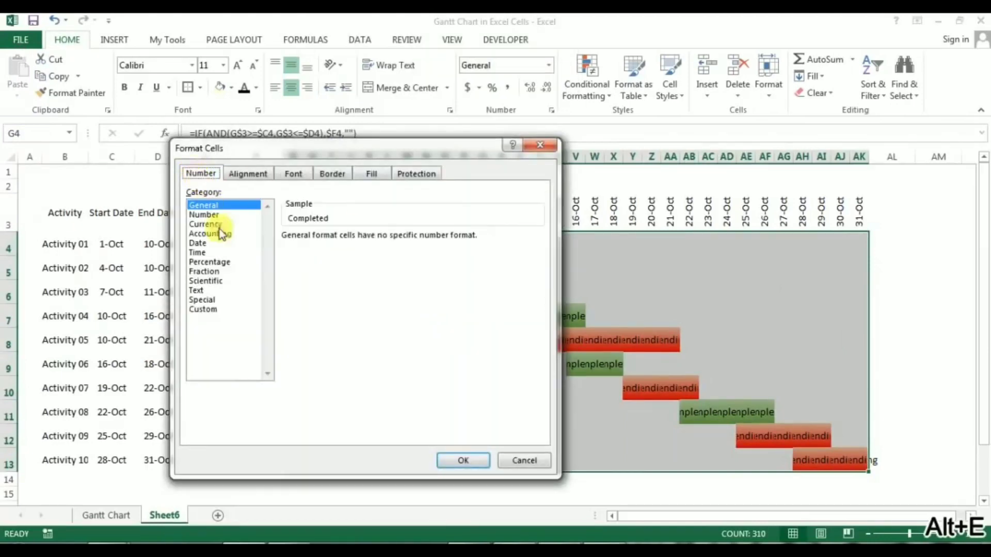
pyautogui.click(211, 309)
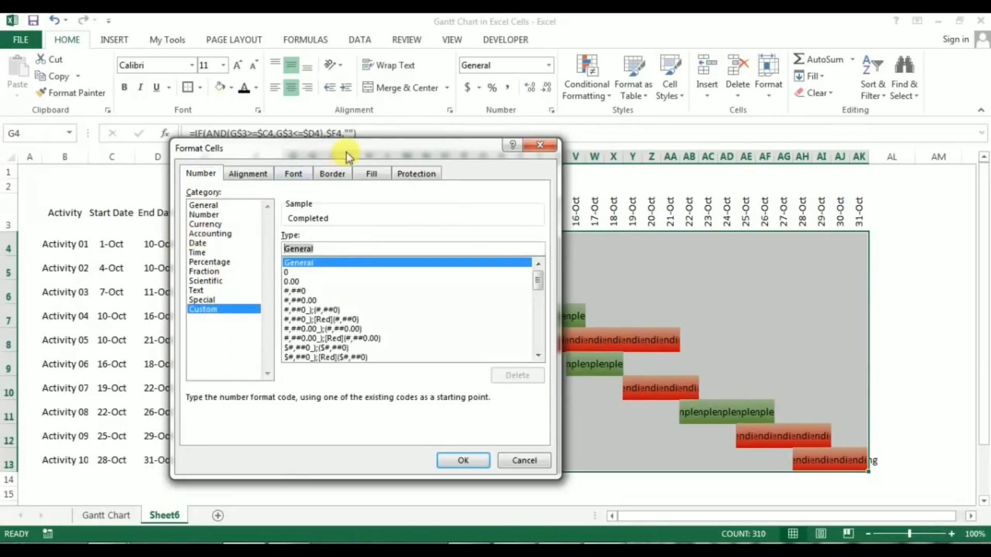
pyautogui.moveTo(346, 153); pyautogui.dragTo(491, 164)
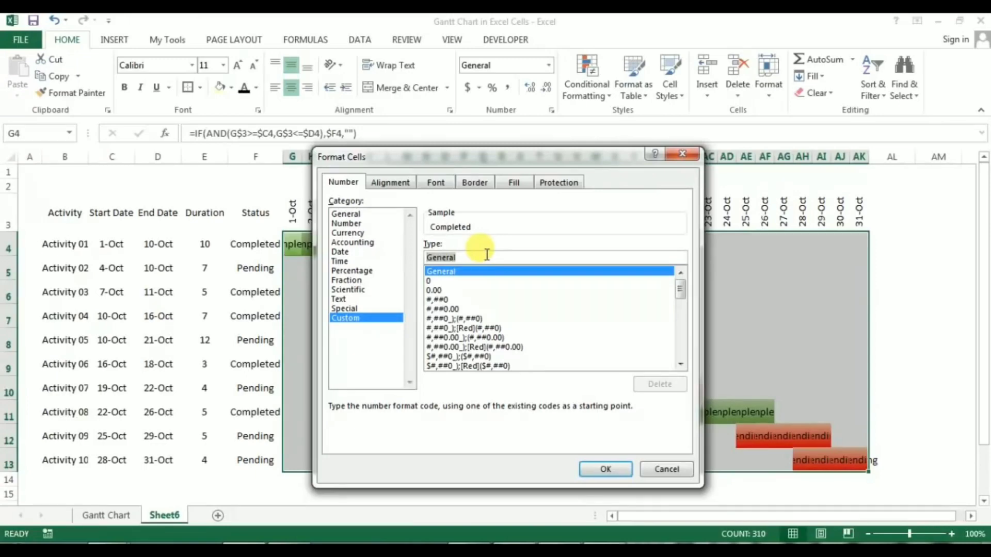
pyautogui.write(';;;')
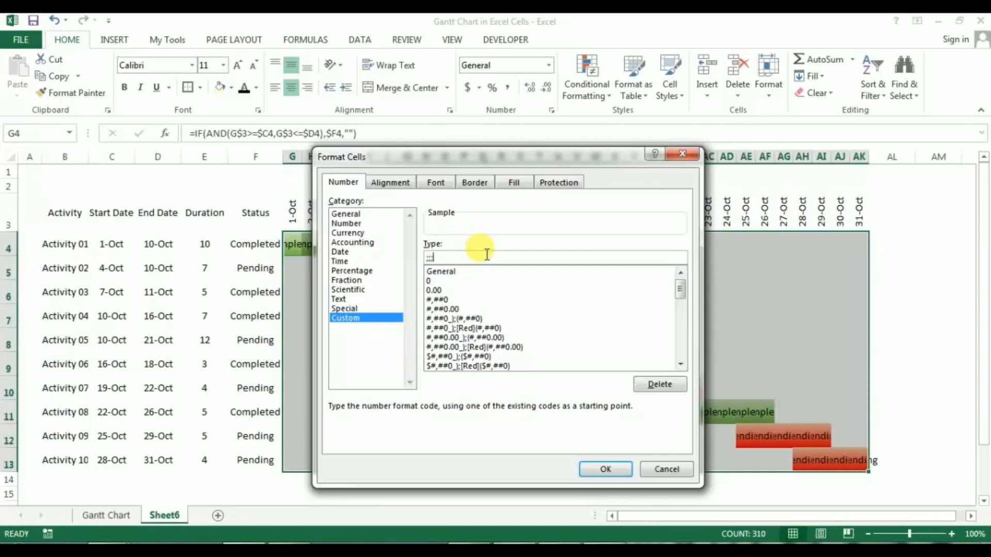
pyautogui.click(604, 469)
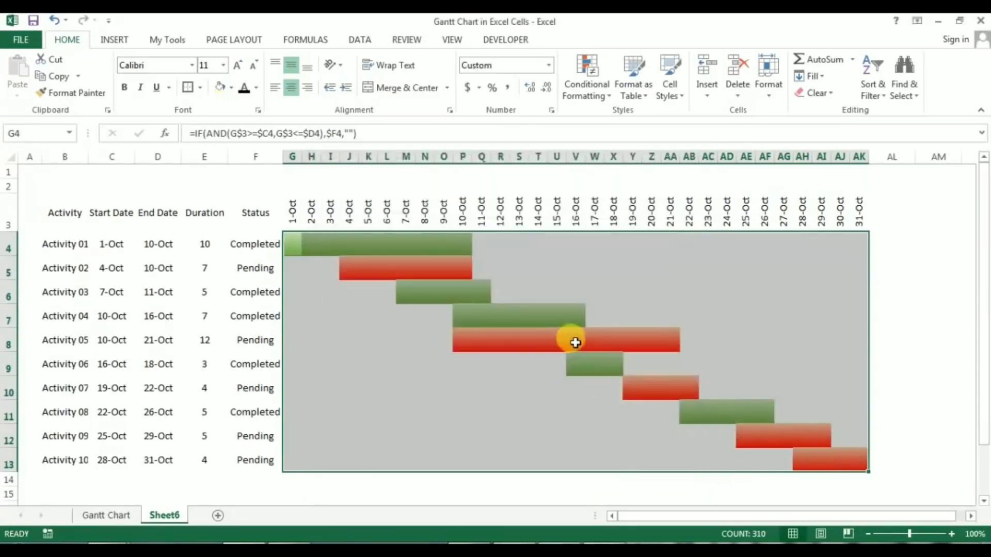
pyautogui.click(573, 341)
pyautogui.moveTo(311, 245); pyautogui.dragTo(860, 469)
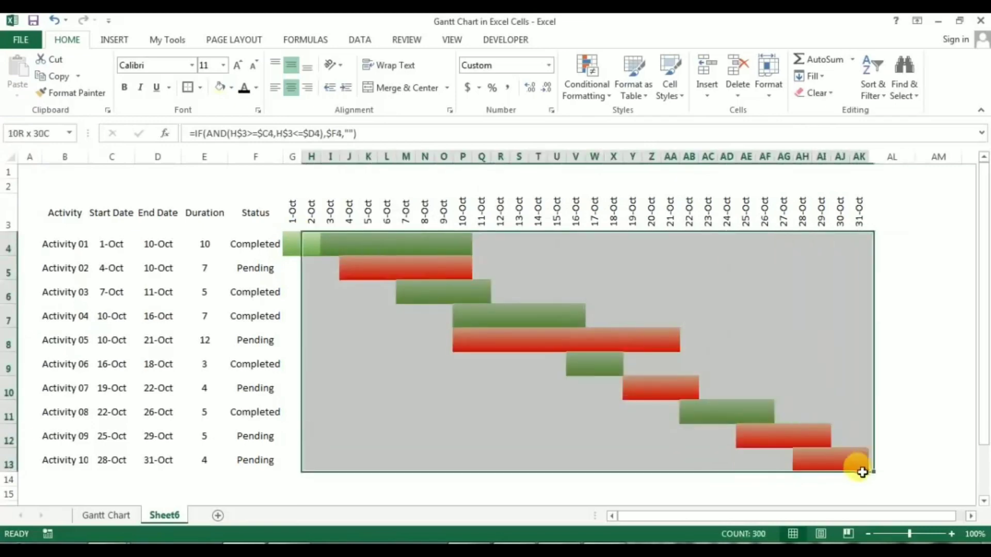
pyautogui.click(347, 315)
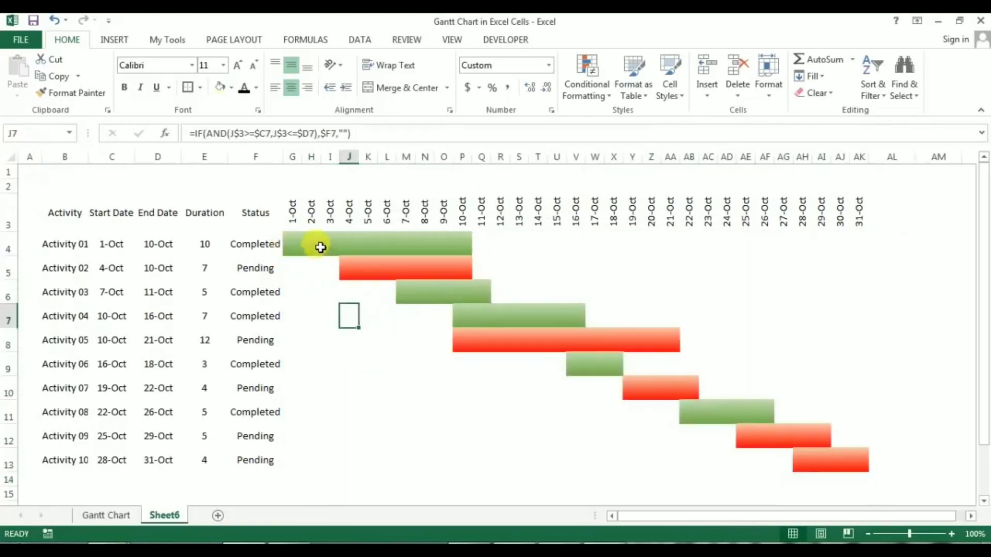
pyautogui.moveTo(296, 243); pyautogui.dragTo(858, 460)
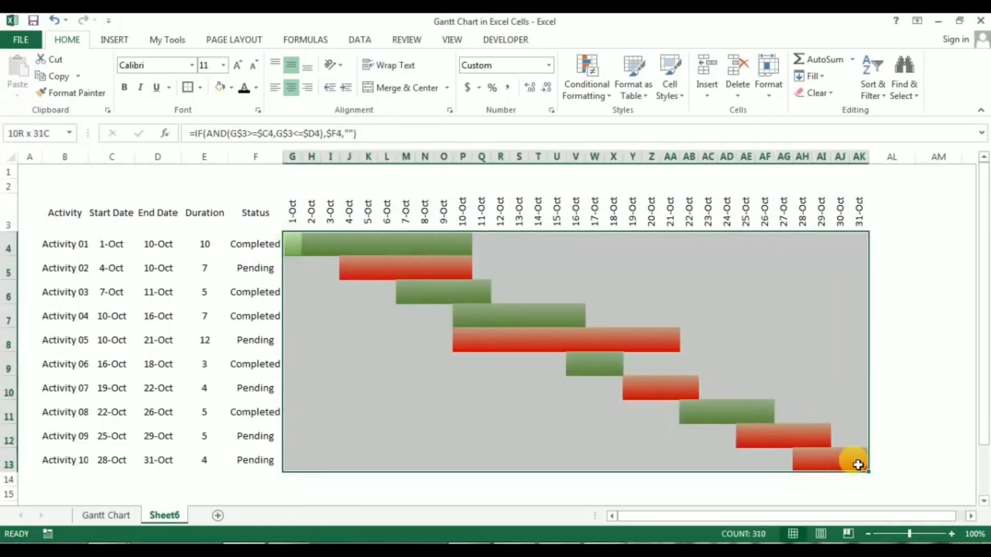
pyautogui.click(464, 245)
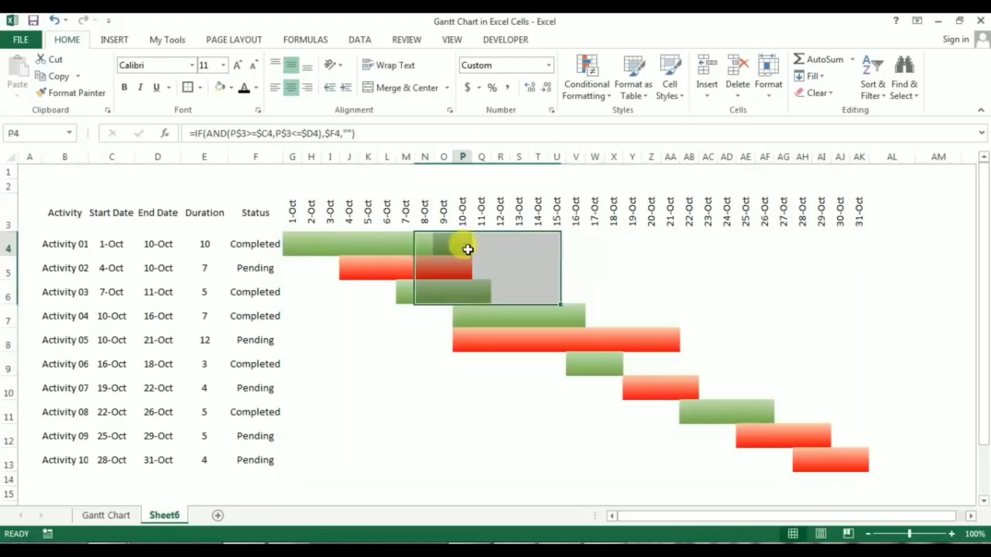
# Set the duration of Activity 01 in cell E4 to 5.
pyautogui.click(230, 247)
pyautogui.click(206, 244)
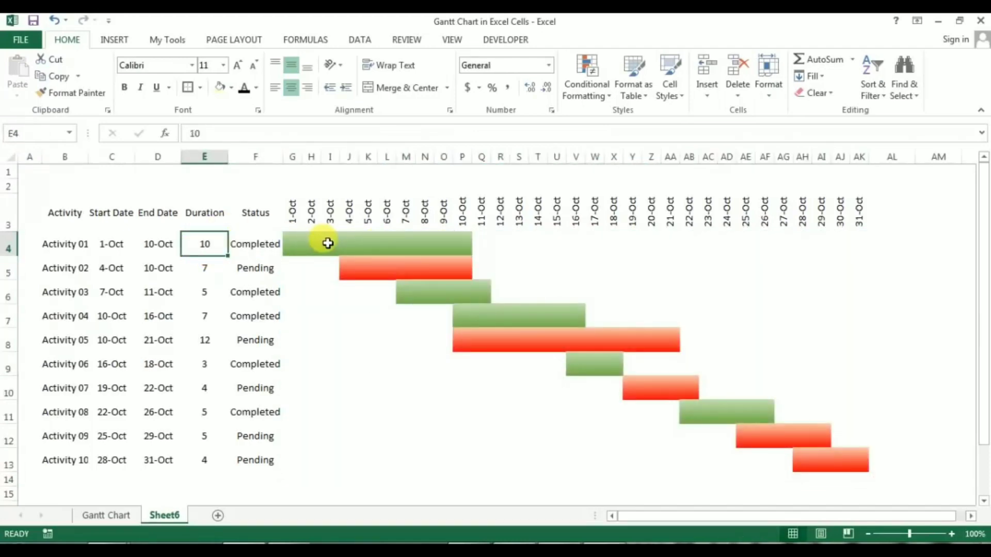
pyautogui.write('5')
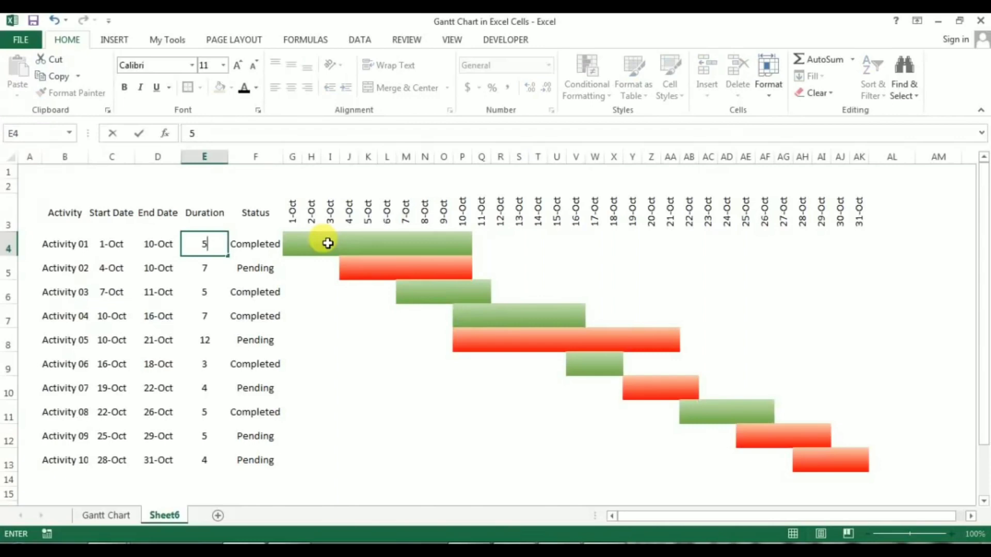
pyautogui.press('Return')
# Replace Activity 01's end date in D4 with the formula =C4+E4-1, based on its start date and duration.
pyautogui.press('Up')
pyautogui.press('Left')
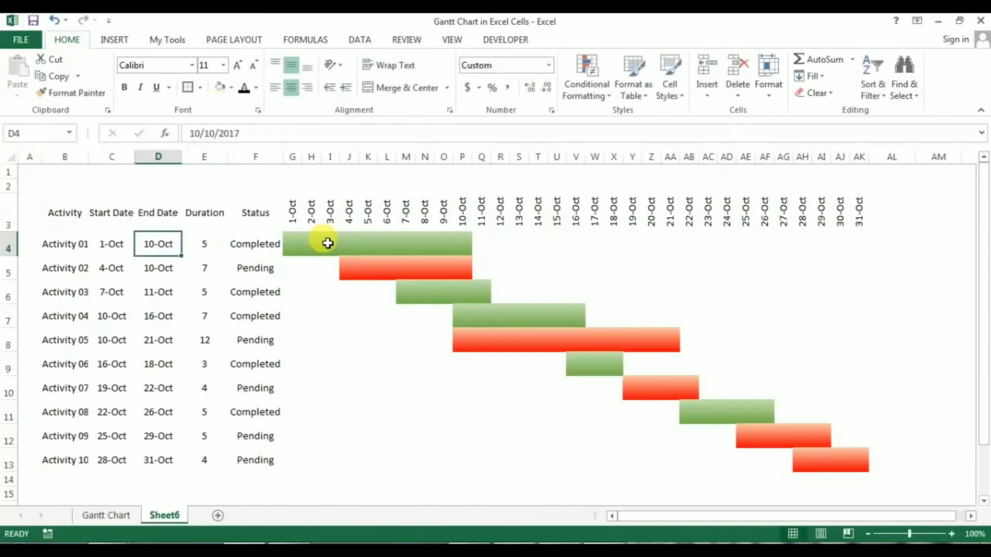
pyautogui.write('=')
pyautogui.press('Left')
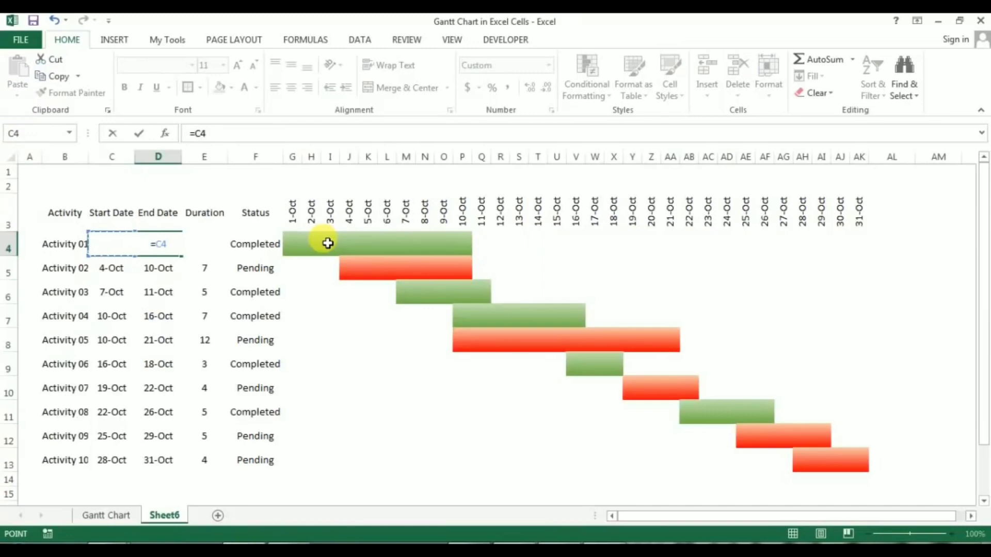
pyautogui.write('+')
pyautogui.press('Right')
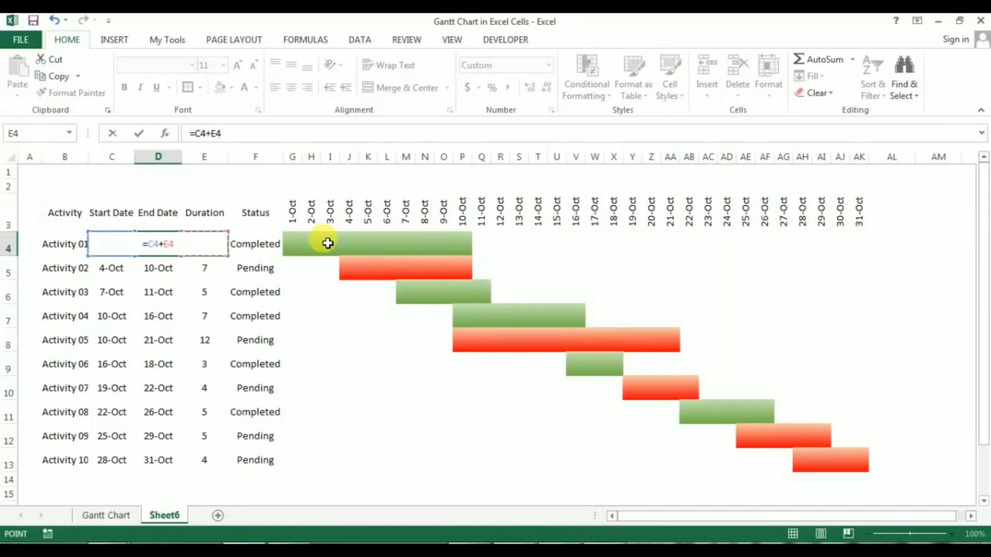
pyautogui.write('-')
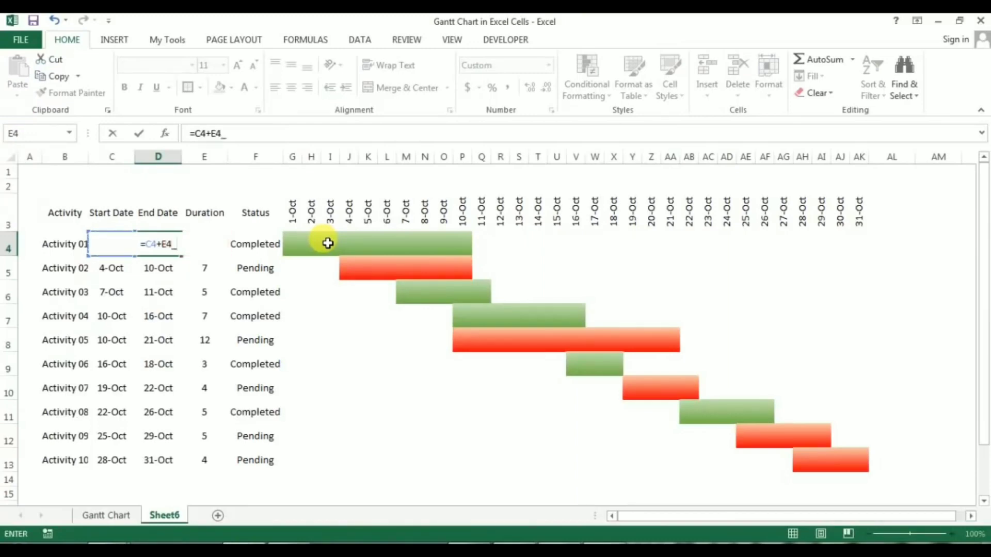
pyautogui.press('BackSpace')
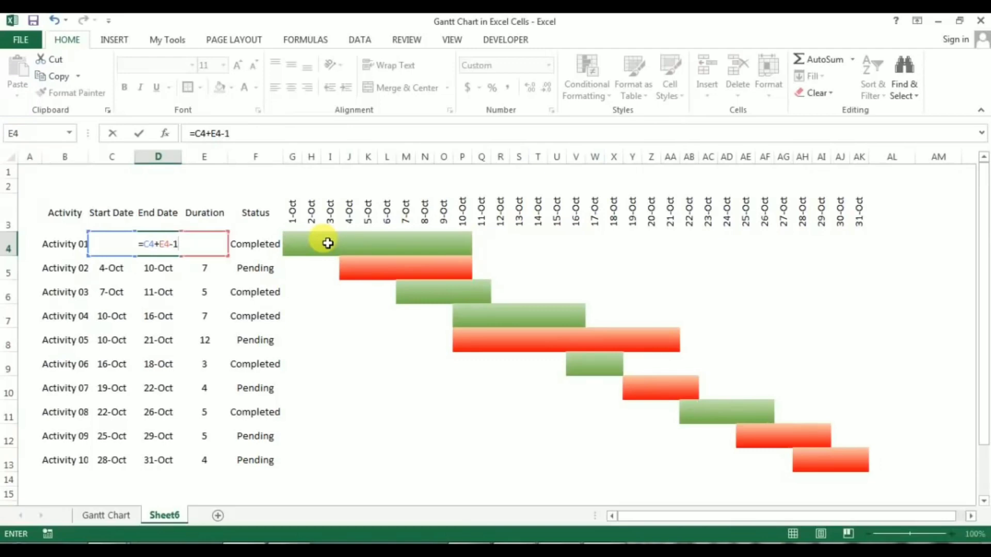
pyautogui.write('-1')
pyautogui.press('Return')
# Fill the end date formula from D4 down to D13 for all the activities.
pyautogui.press('Up')
pyautogui.hotkey('ctrl', 'shift', 'Down')
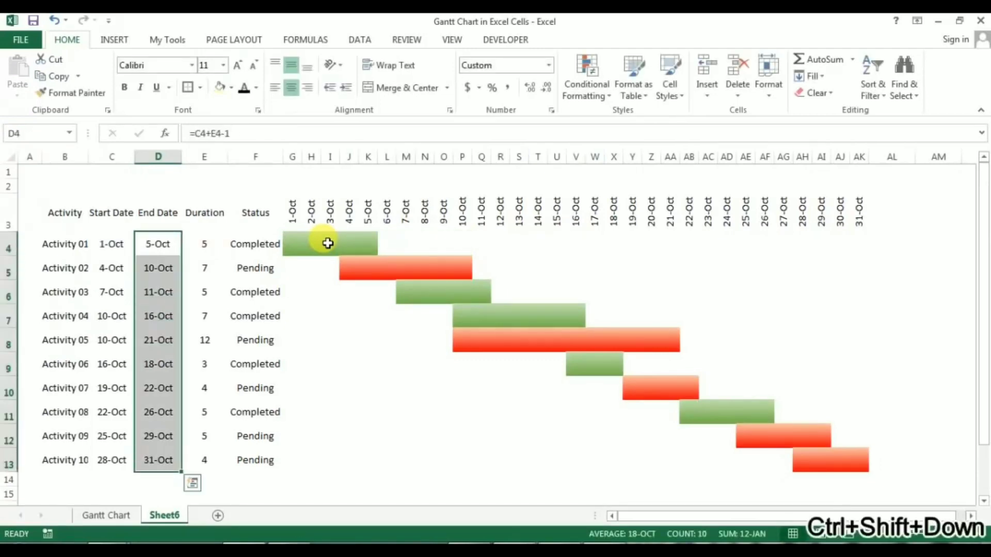
pyautogui.hotkey('ctrl', 'd')
# Set the duration of Activity 05 in cell E8 to 5.
pyautogui.press('Up')
pyautogui.press('Down')
pyautogui.press('Down')
pyautogui.press('Down')
pyautogui.press('Down')
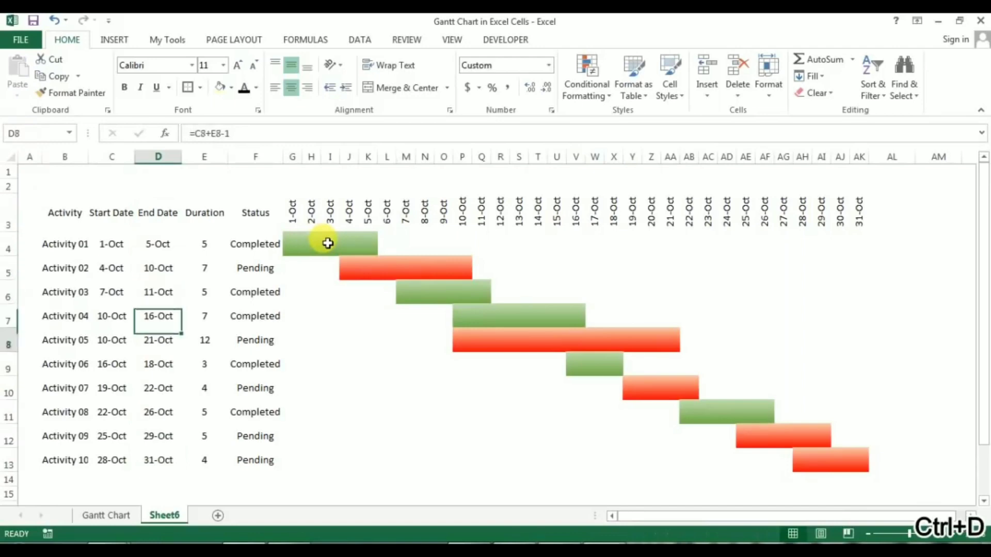
pyautogui.press('Down')
pyautogui.press('Right')
pyautogui.write('5')
pyautogui.press('Return')
# Restrict the status cells F4:F13 with list data validation using the source Completed,Pending.
pyautogui.press('Up')
pyautogui.press('Up')
pyautogui.press('Up')
pyautogui.press('Up')
pyautogui.press('Up')
pyautogui.press('Up')
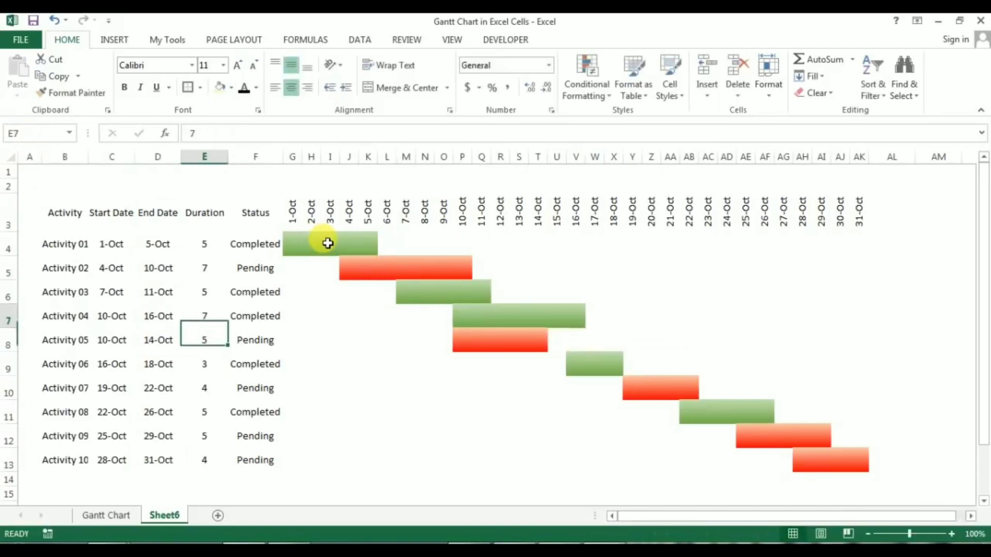
pyautogui.press('Right')
pyautogui.press('Down')
pyautogui.hotkey('ctrl', 'shift', 'Down')
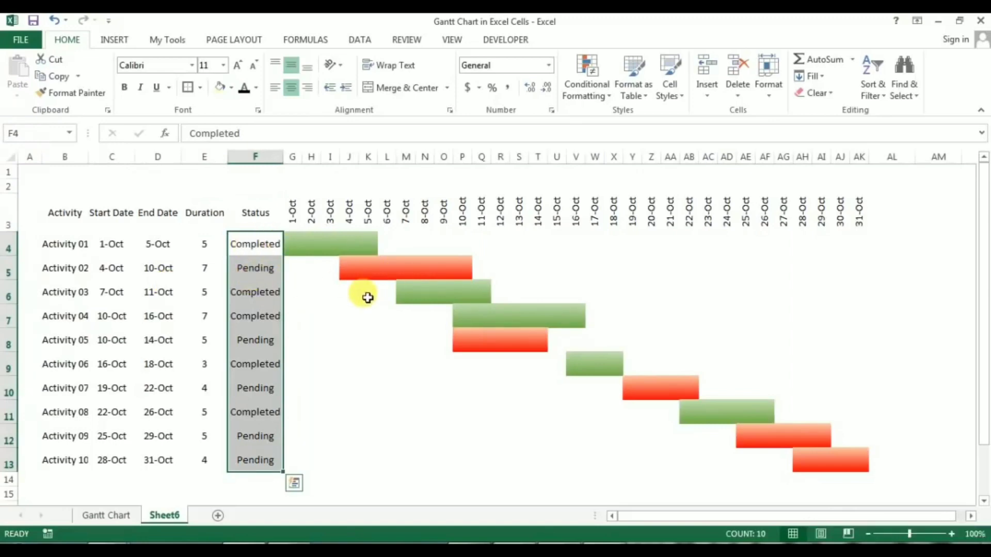
pyautogui.hotkey('alt', 'd')
pyautogui.press('l')
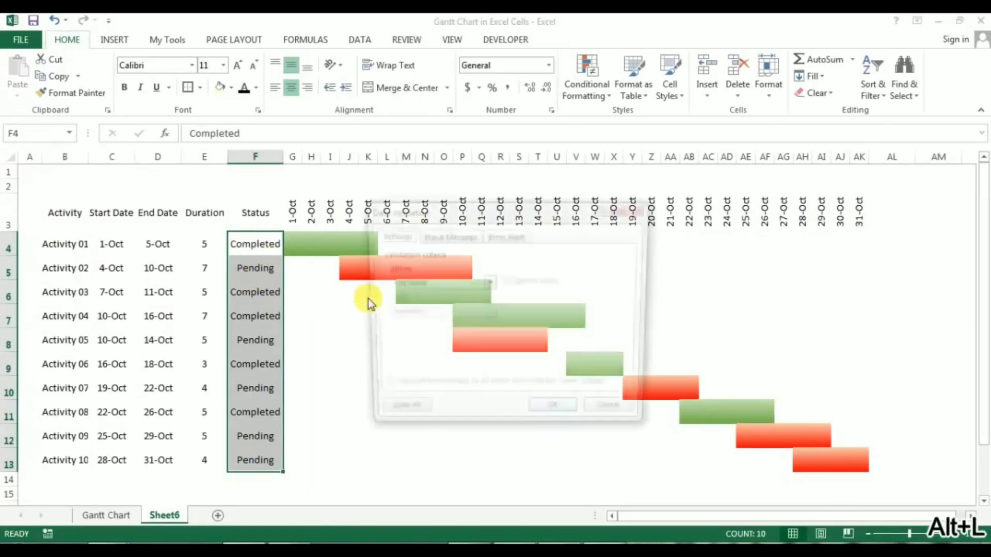
pyautogui.click(410, 283)
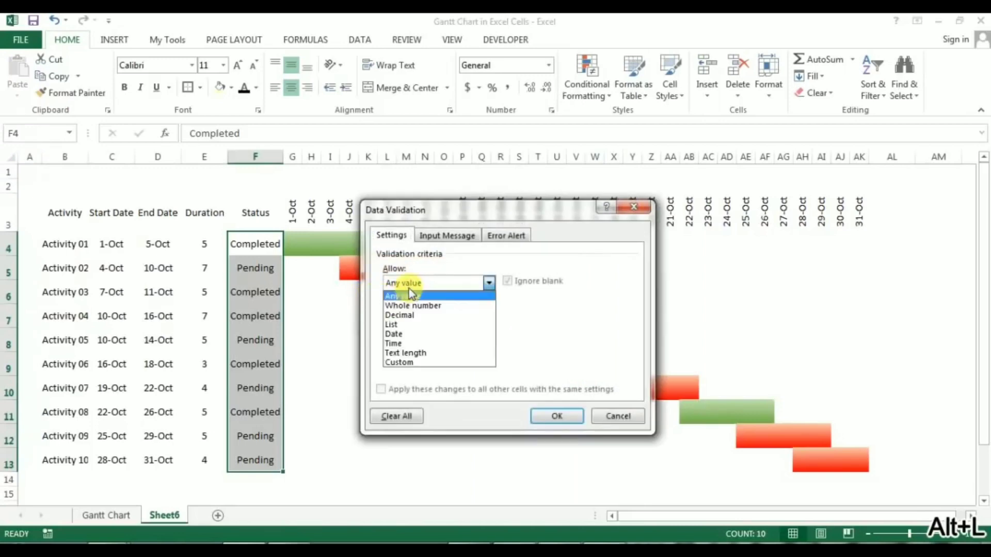
pyautogui.click(416, 323)
pyautogui.click(431, 341)
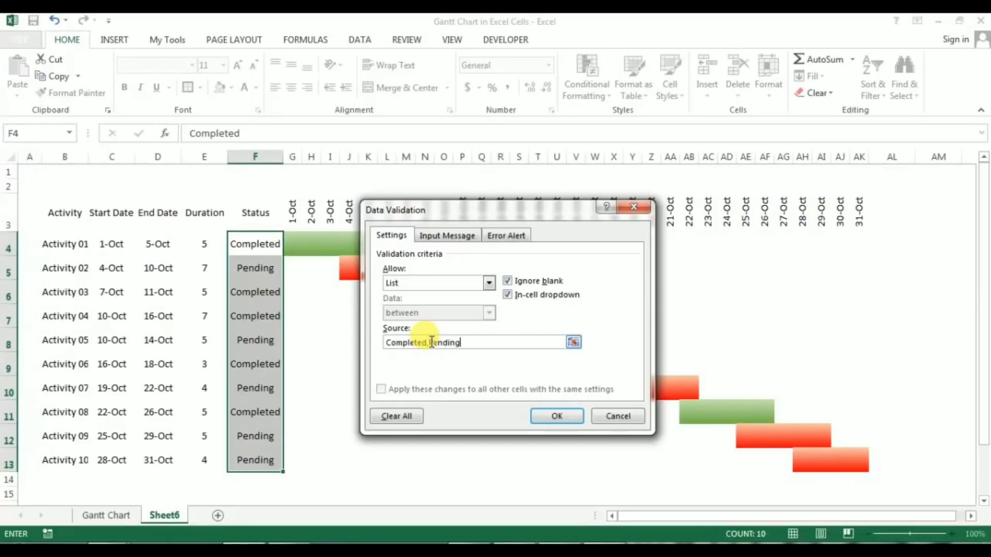
pyautogui.click(567, 415)
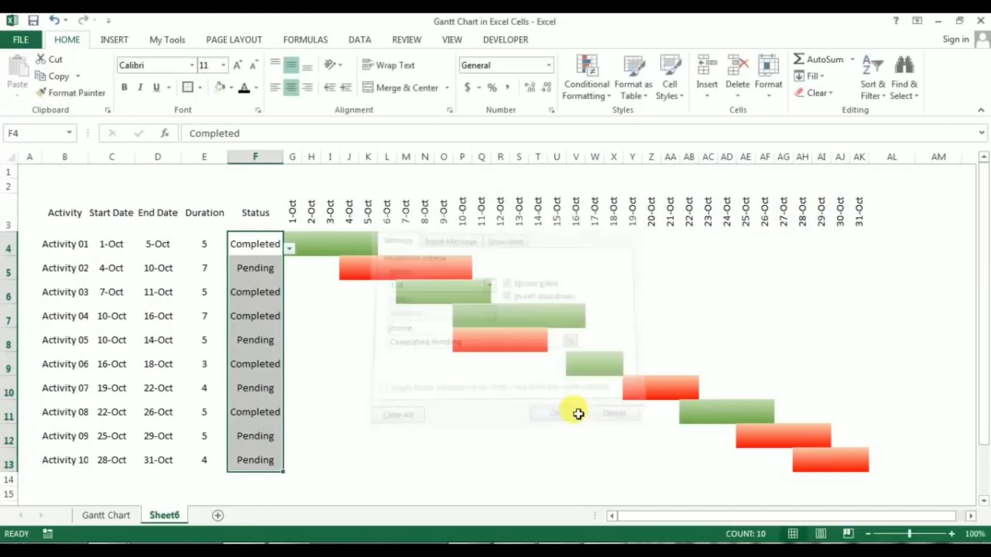
# Set Activity 02's status in F5 to Completed using its in-cell dropdown list.
pyautogui.click(240, 262)
pyautogui.click(295, 273)
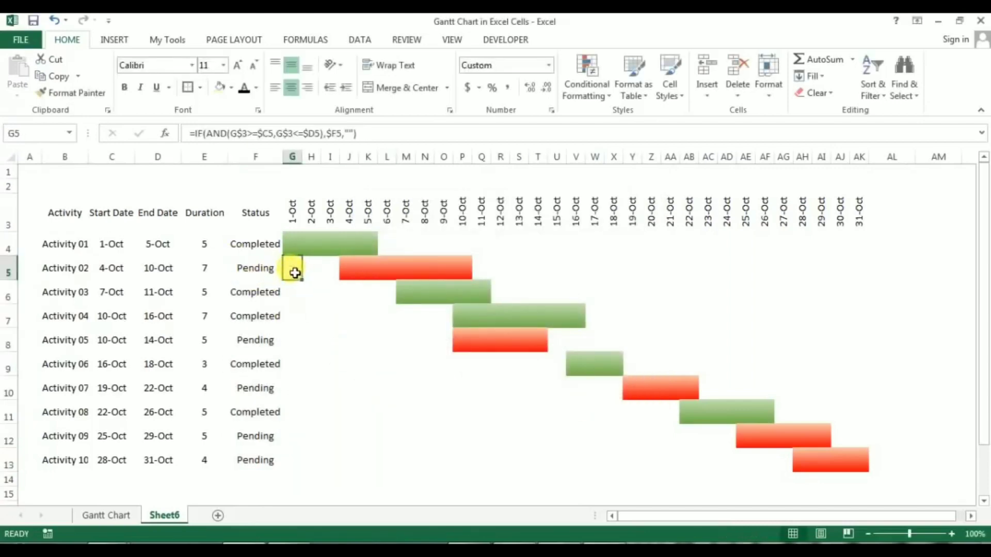
pyautogui.click(266, 268)
pyautogui.click(289, 273)
pyautogui.click(277, 289)
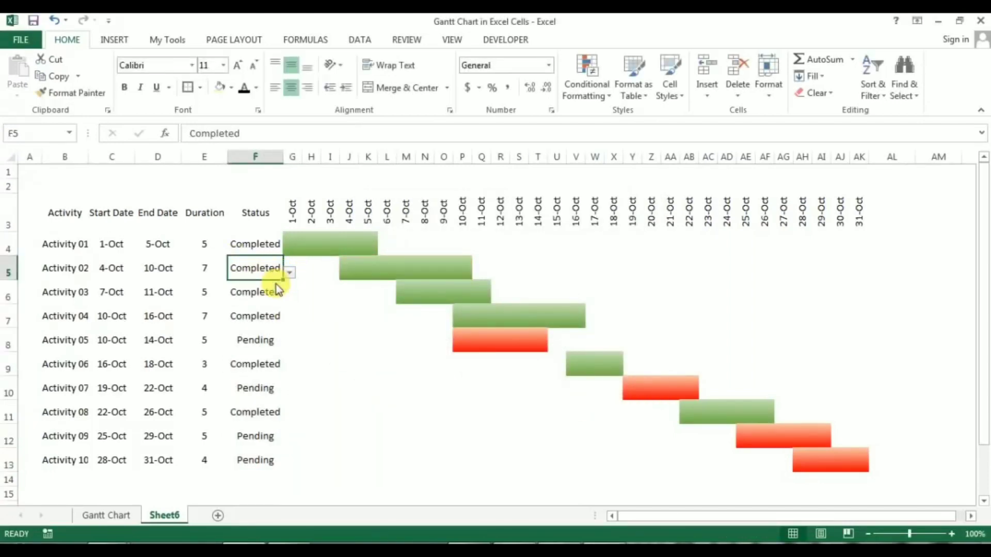
# Switch Activity 02's status in F5 back to Pending using the dropdown list.
pyautogui.click(413, 271)
pyautogui.click(277, 272)
pyautogui.click(290, 273)
pyautogui.click(271, 293)
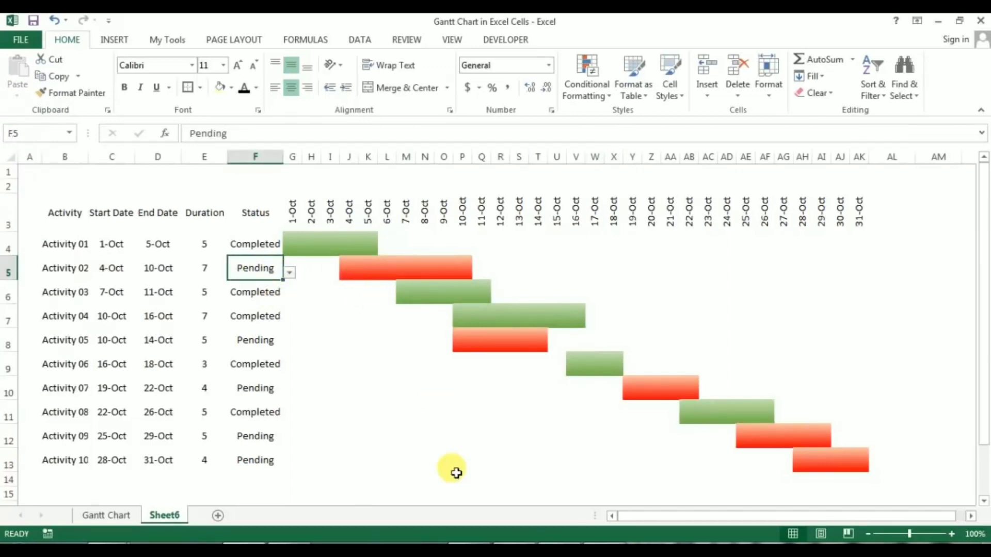
pyautogui.click(232, 364)
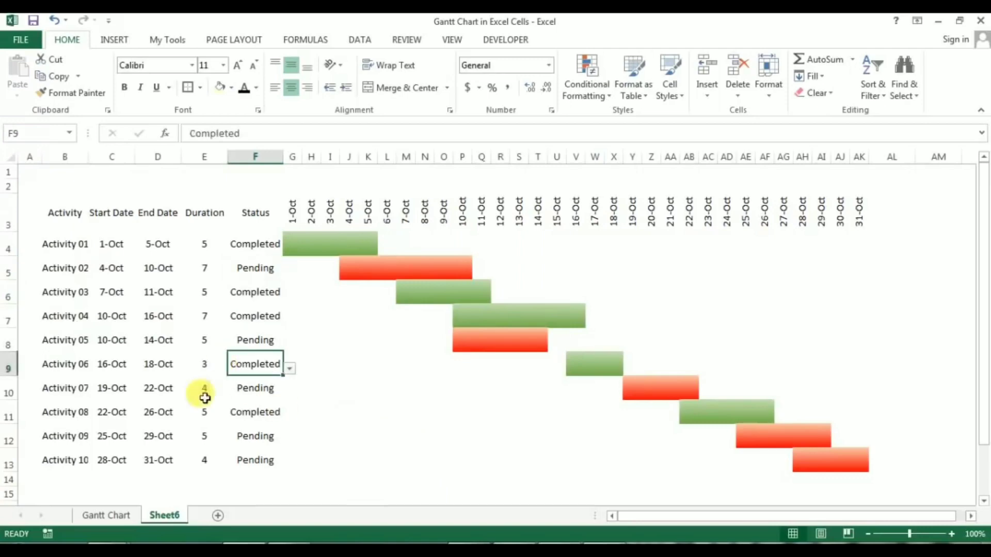
# Fill the header row B3:AK3 with a horizontal two-color gradient from light blue to blue, following the Gantt Chart sheet.
pyautogui.click(103, 515)
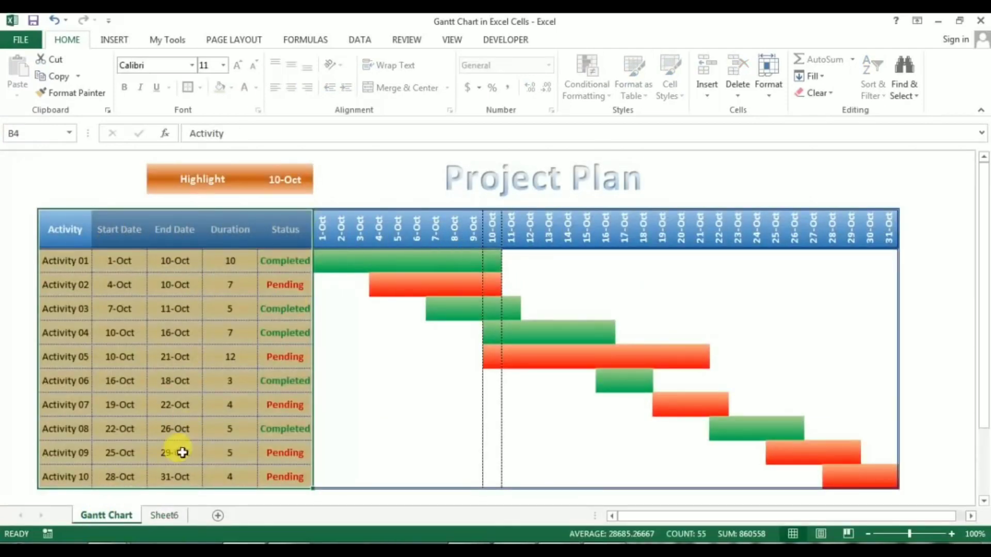
pyautogui.click(164, 515)
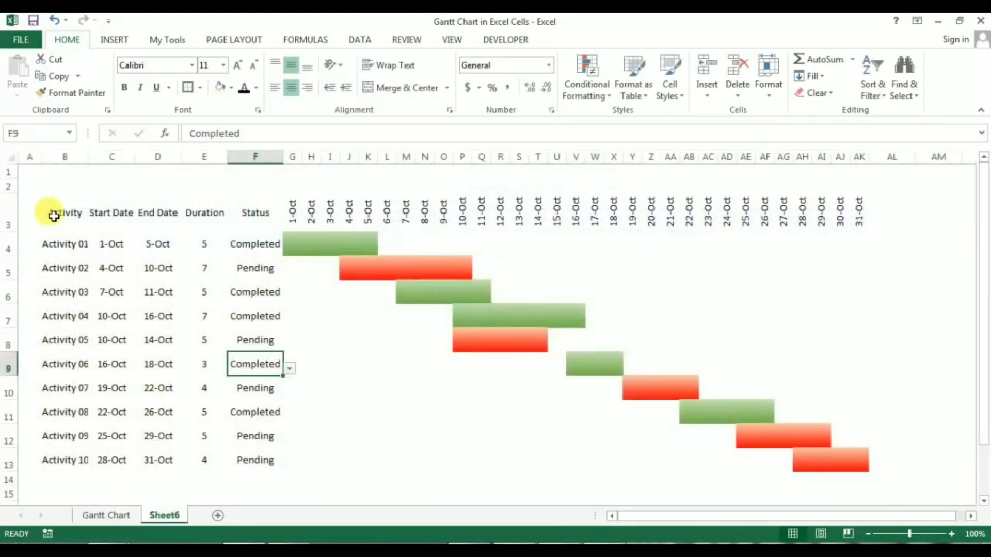
pyautogui.moveTo(49, 212); pyautogui.dragTo(854, 208)
pyautogui.press('alt')
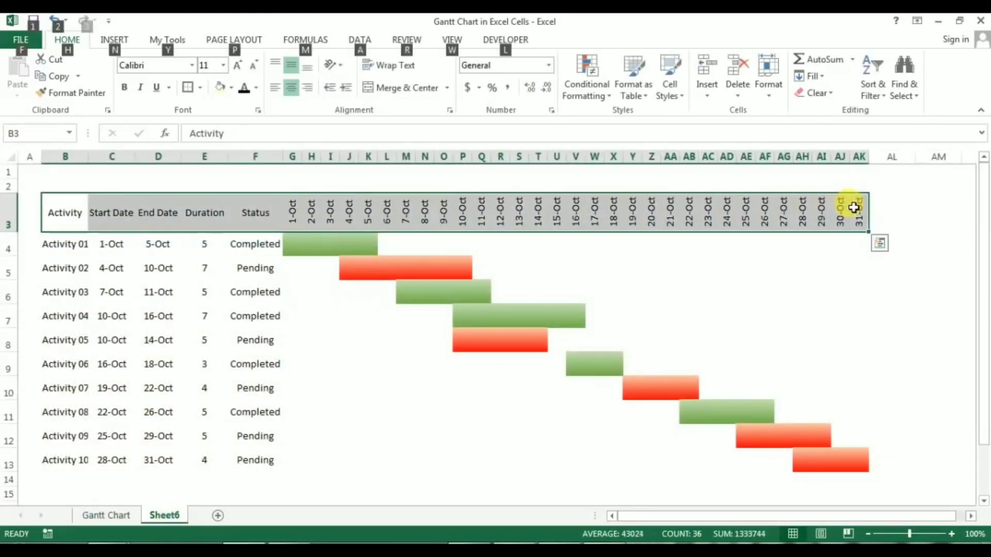
pyautogui.press('o')
pyautogui.press('e')
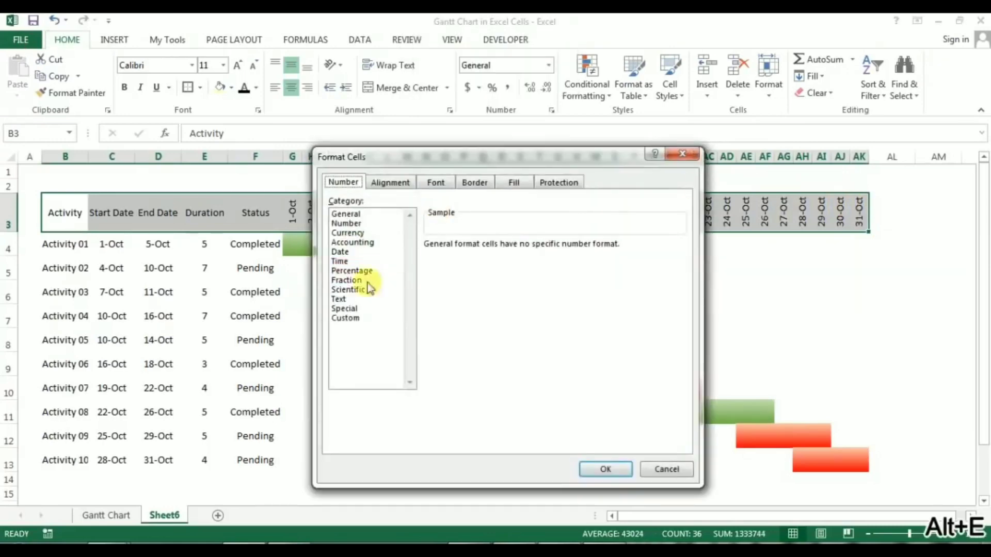
pyautogui.moveTo(404, 152); pyautogui.dragTo(372, 147)
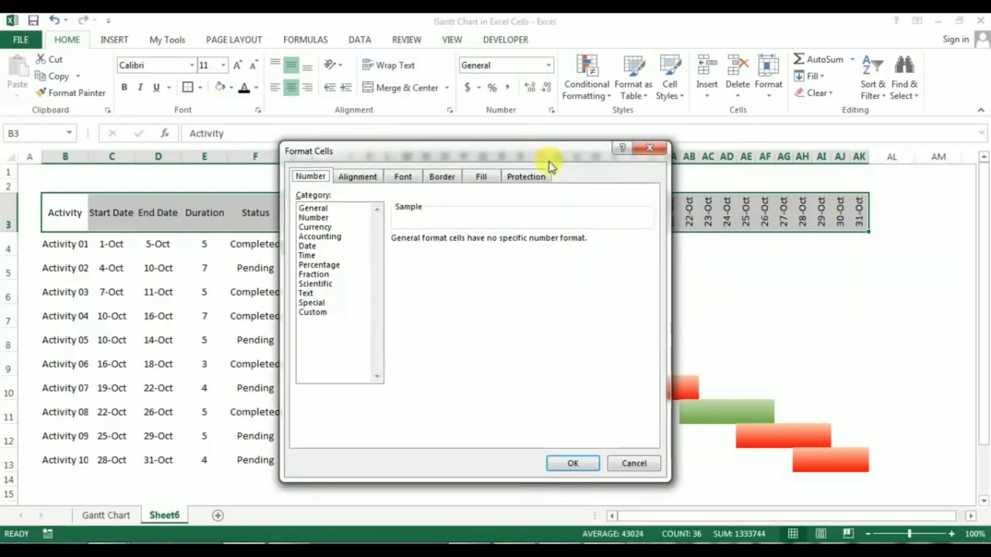
pyautogui.click(490, 177)
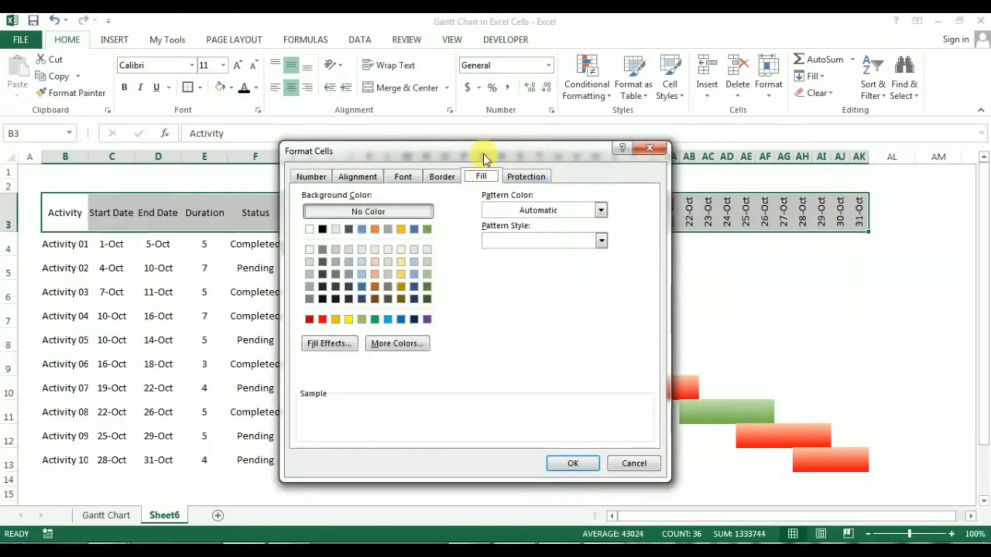
pyautogui.click(328, 343)
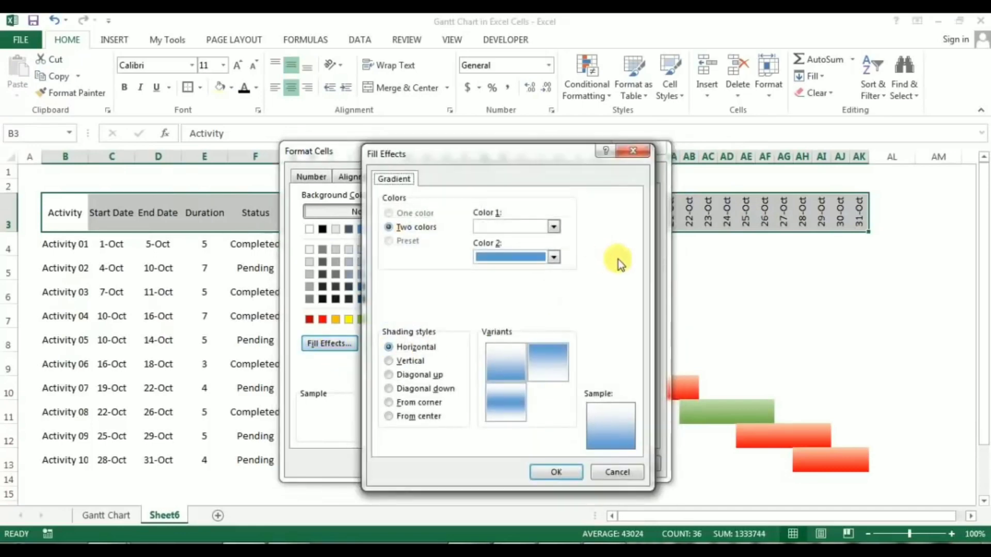
pyautogui.click(554, 227)
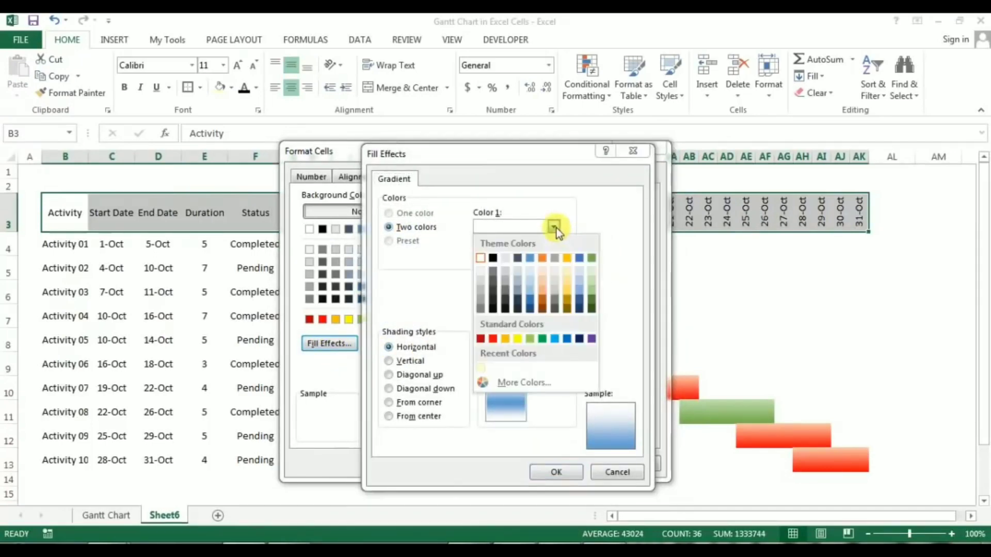
pyautogui.click(530, 283)
pyautogui.click(555, 258)
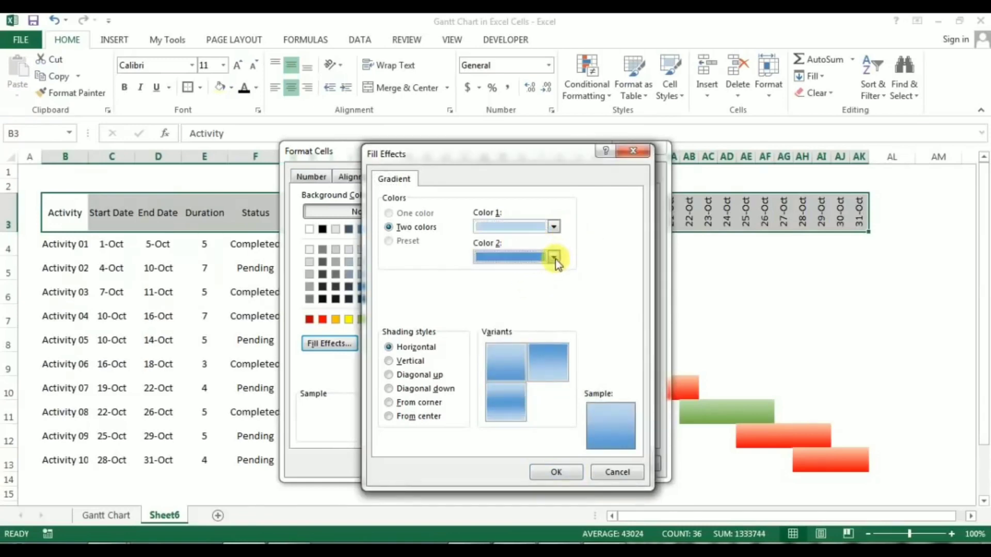
pyautogui.click(553, 259)
pyautogui.click(500, 367)
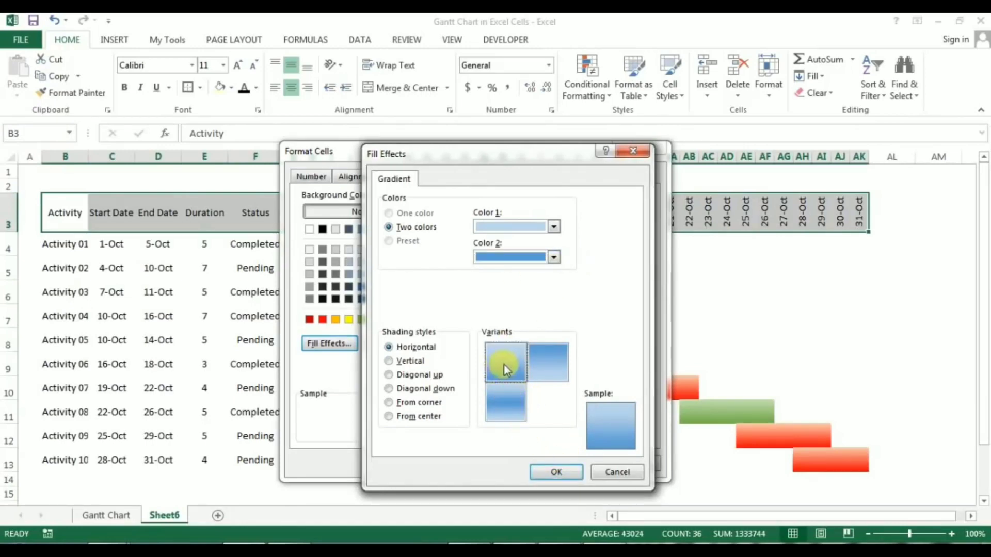
pyautogui.click(556, 468)
pyautogui.click(588, 461)
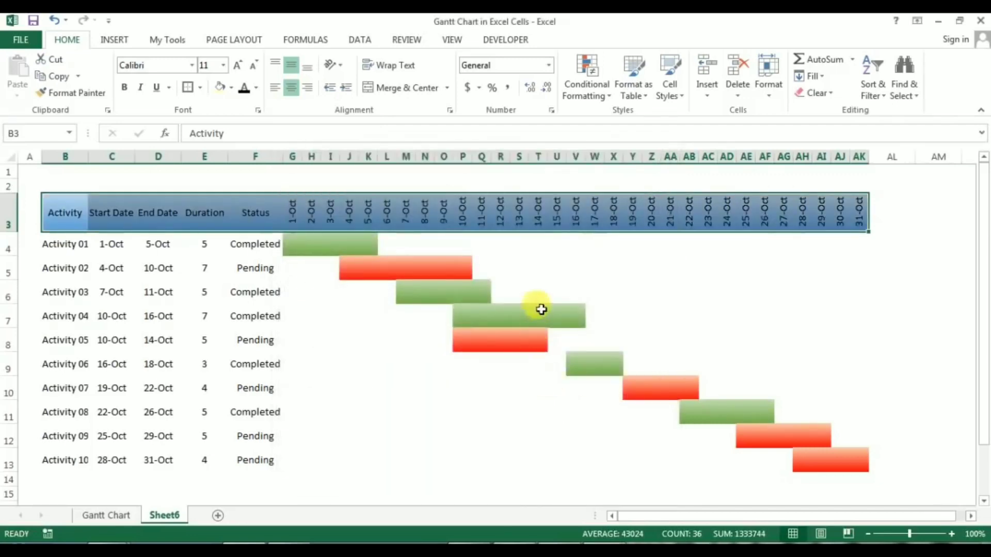
pyautogui.click(556, 268)
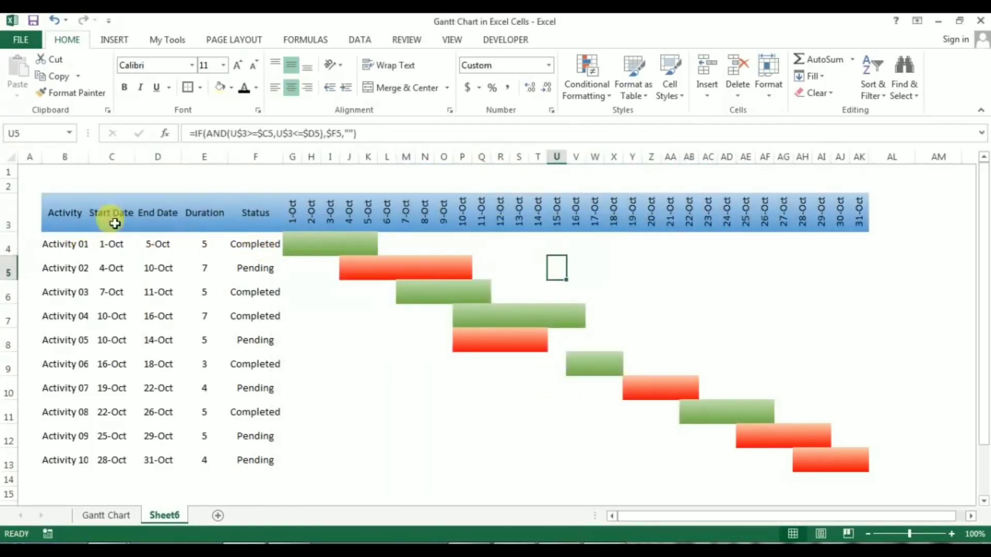
# Make the header text in B3:AK3 white and bold.
pyautogui.moveTo(55, 215); pyautogui.dragTo(859, 215)
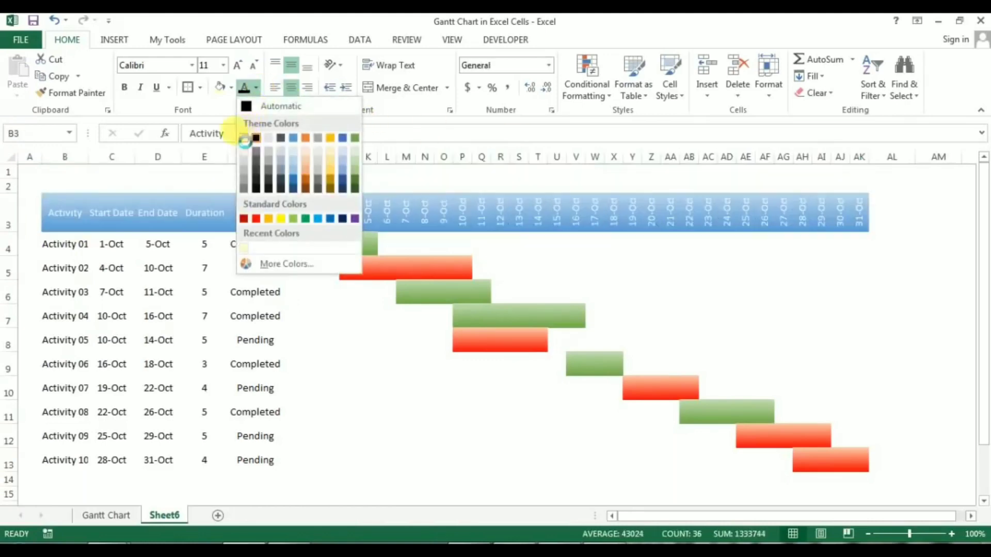
pyautogui.click(245, 136)
pyautogui.hotkey('ctrl', 'b')
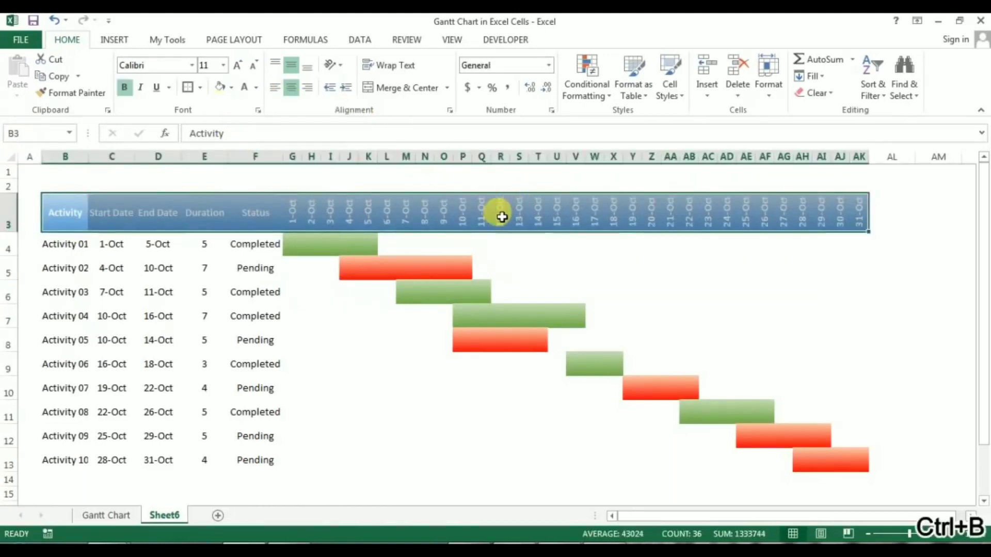
pyautogui.click(500, 211)
pyautogui.moveTo(82, 210); pyautogui.dragTo(851, 215)
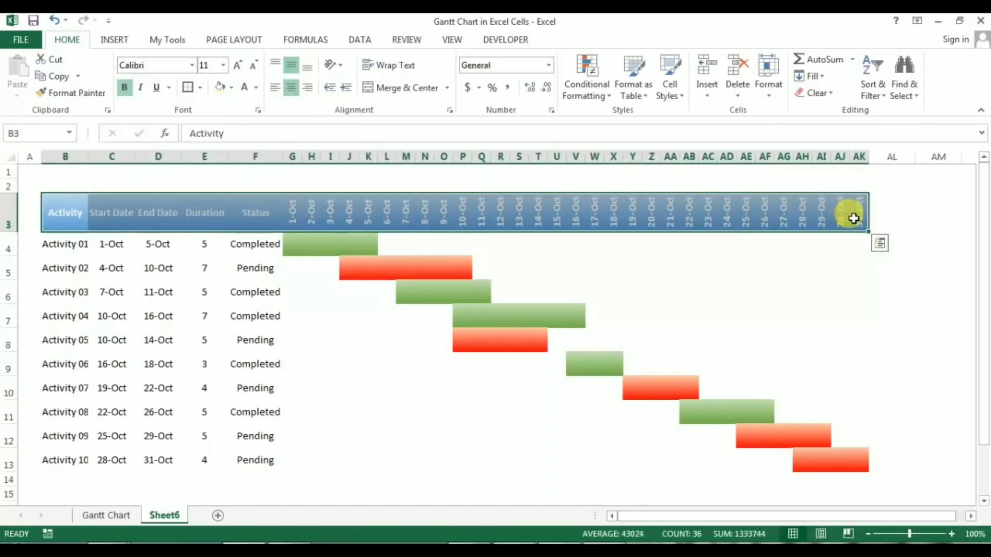
# Fill the activity table B4:F13 with a horizontal two-color gradient from light gold to a deeper gold, following the Gantt Chart sheet.
pyautogui.click(122, 516)
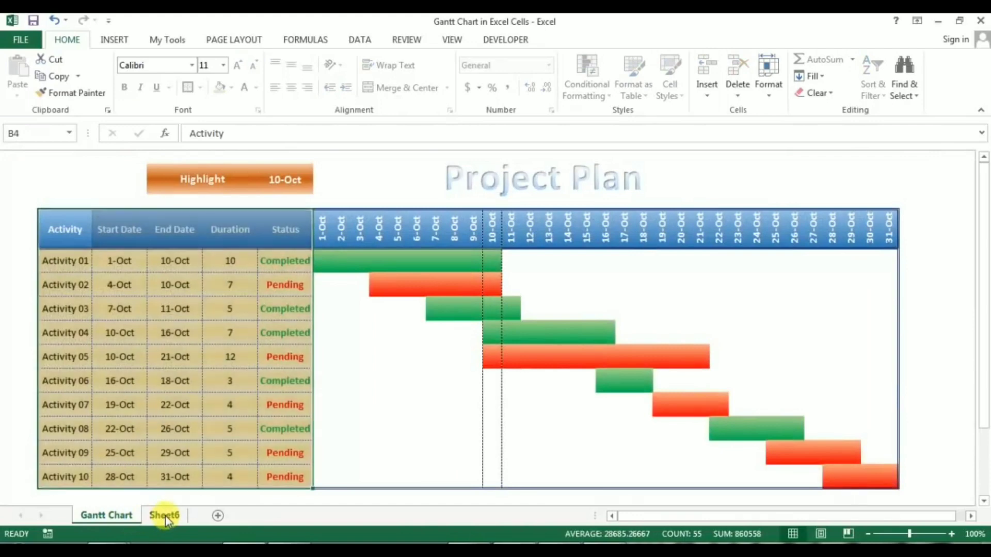
pyautogui.click(165, 516)
pyautogui.click(313, 262)
pyautogui.click(62, 242)
pyautogui.moveTo(62, 241); pyautogui.dragTo(251, 457)
pyautogui.hotkey('alt', 'o')
pyautogui.hotkey('alt', 'e')
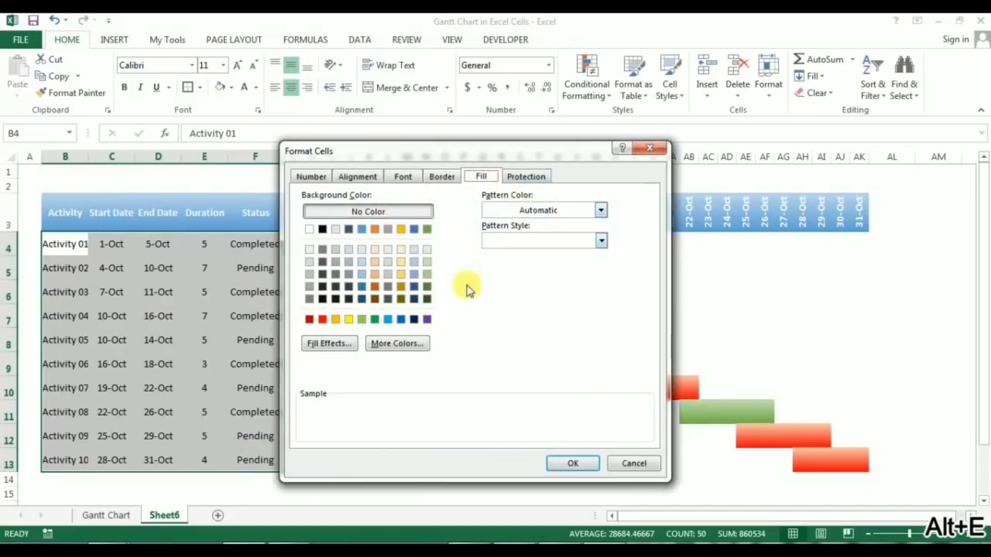
pyautogui.click(329, 344)
pyautogui.click(521, 220)
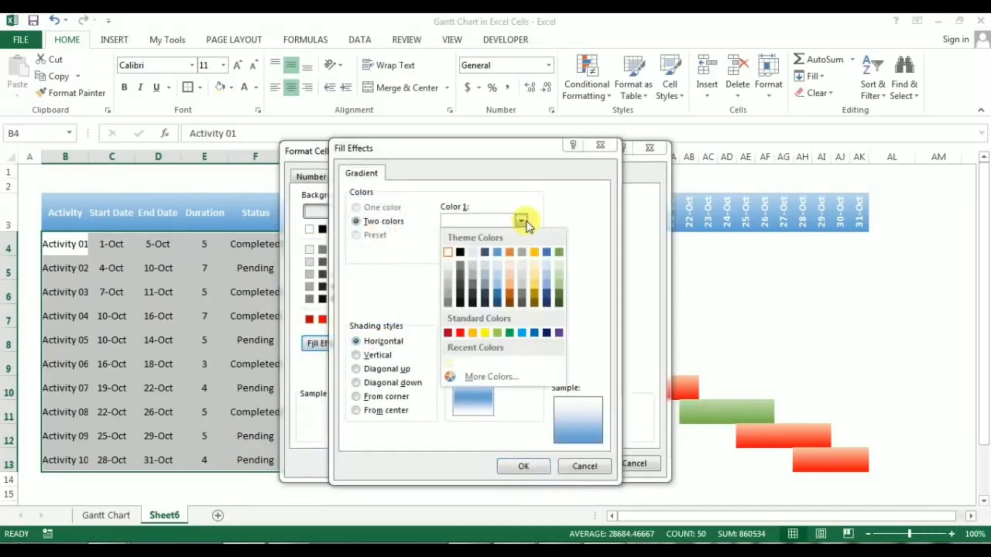
pyautogui.click(537, 275)
pyautogui.click(522, 252)
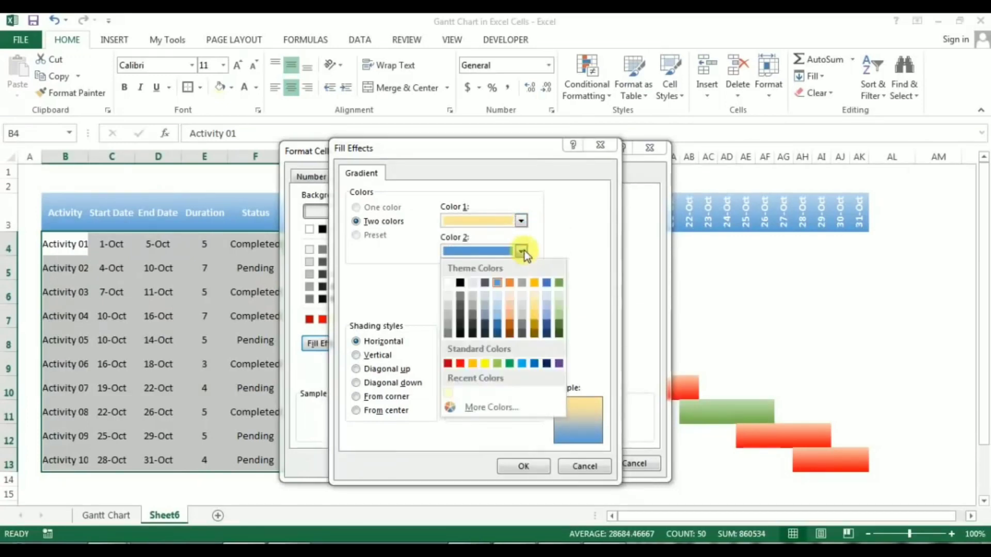
pyautogui.click(536, 315)
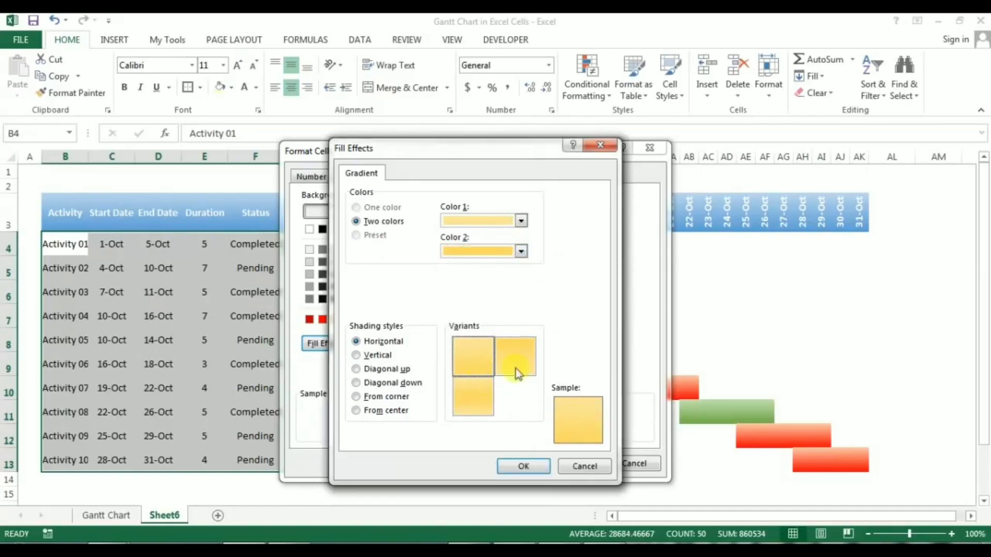
pyautogui.click(521, 466)
pyautogui.click(569, 464)
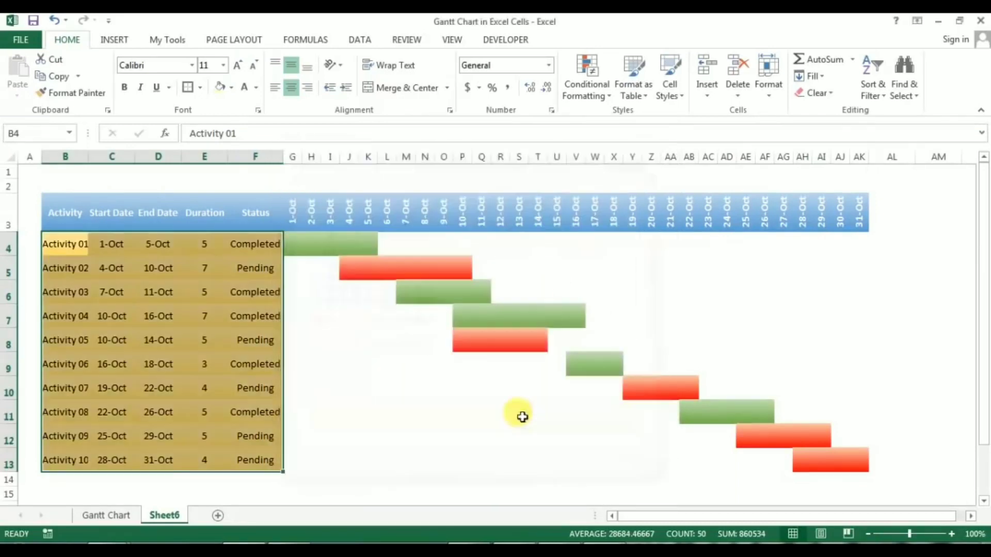
pyautogui.click(311, 315)
# Add a blue double-line outline border around the whole chart B3:AK13, using the Gantt Chart sheet as reference.
pyautogui.click(106, 515)
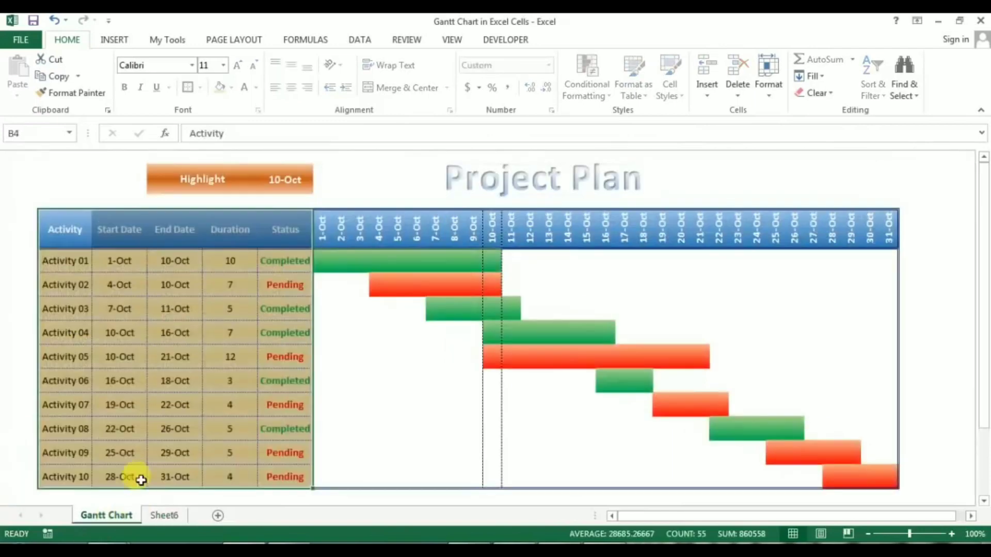
pyautogui.click(174, 515)
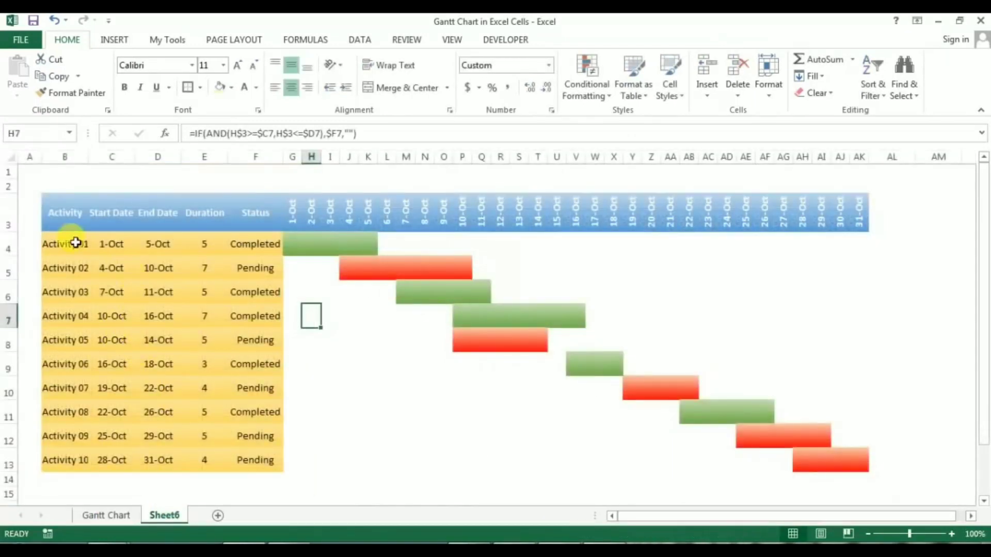
pyautogui.moveTo(73, 243); pyautogui.dragTo(233, 465)
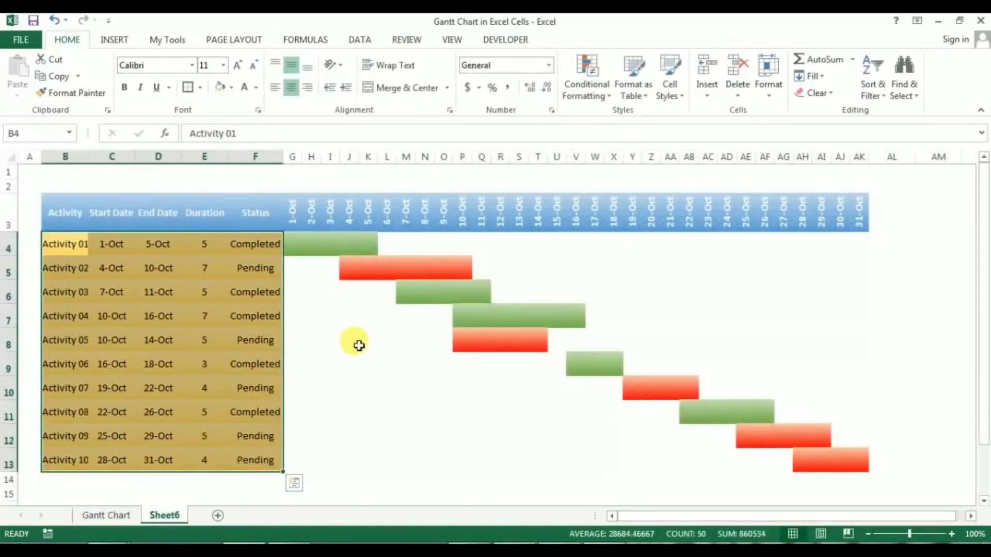
pyautogui.click(106, 206)
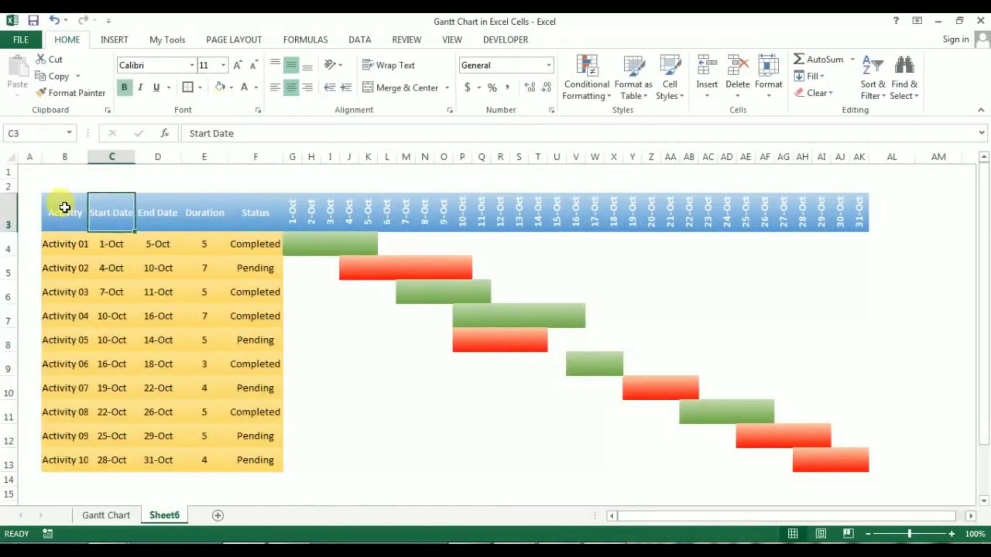
pyautogui.moveTo(64, 205); pyautogui.dragTo(854, 465)
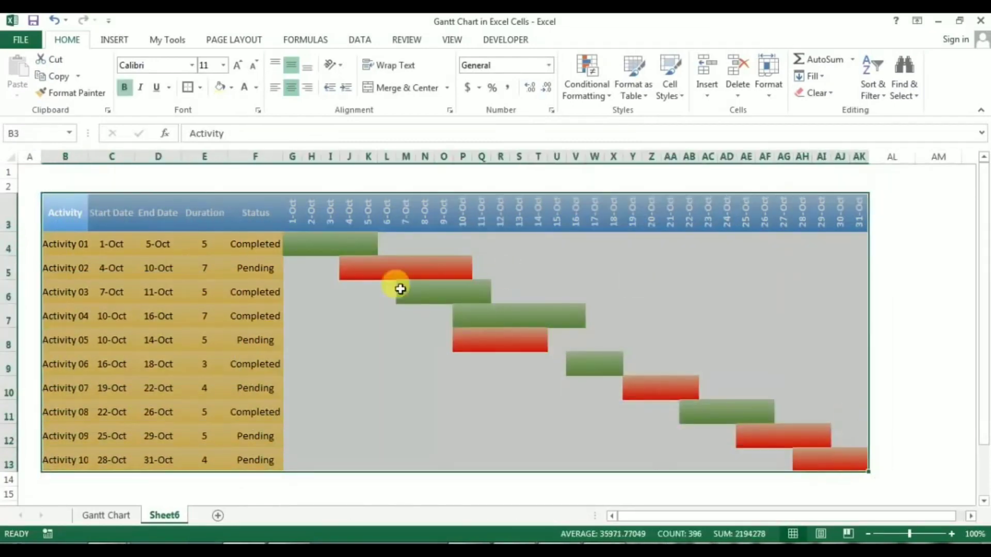
pyautogui.hotkey('alt', 'o')
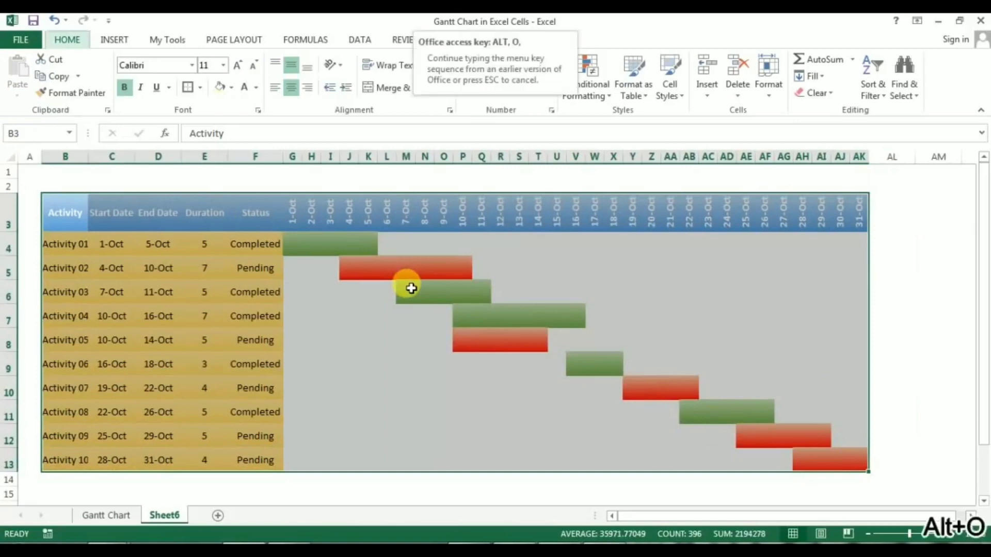
pyautogui.press('e')
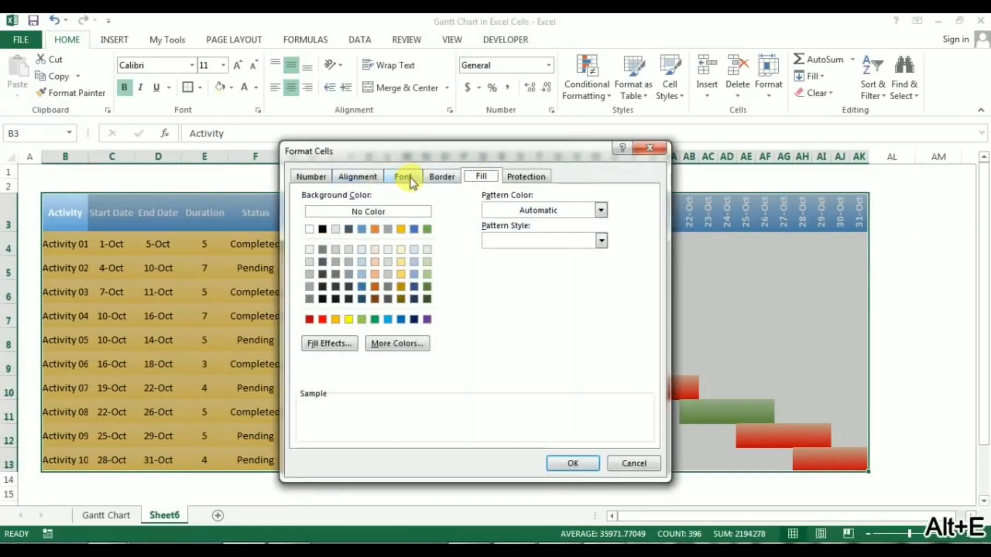
pyautogui.click(442, 176)
pyautogui.click(378, 295)
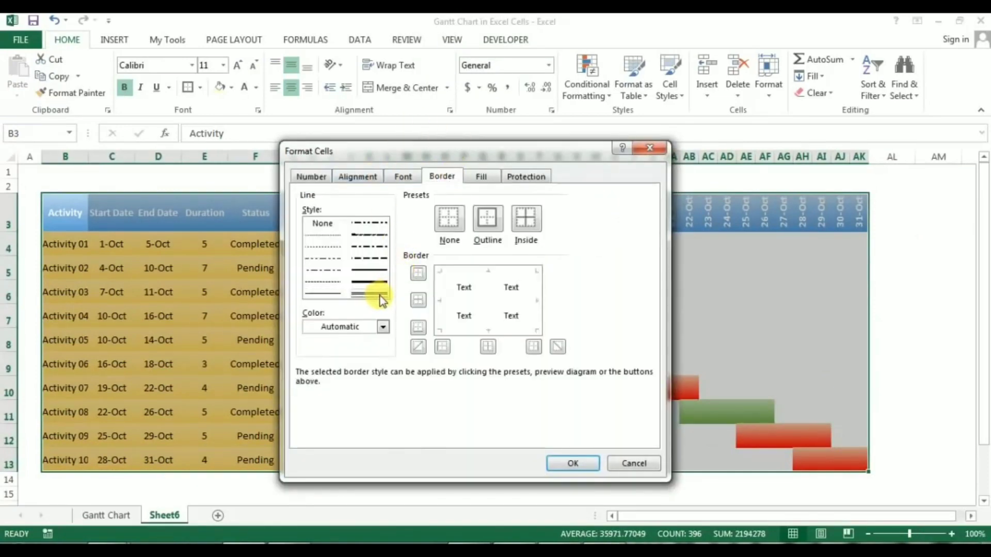
pyautogui.click(383, 327)
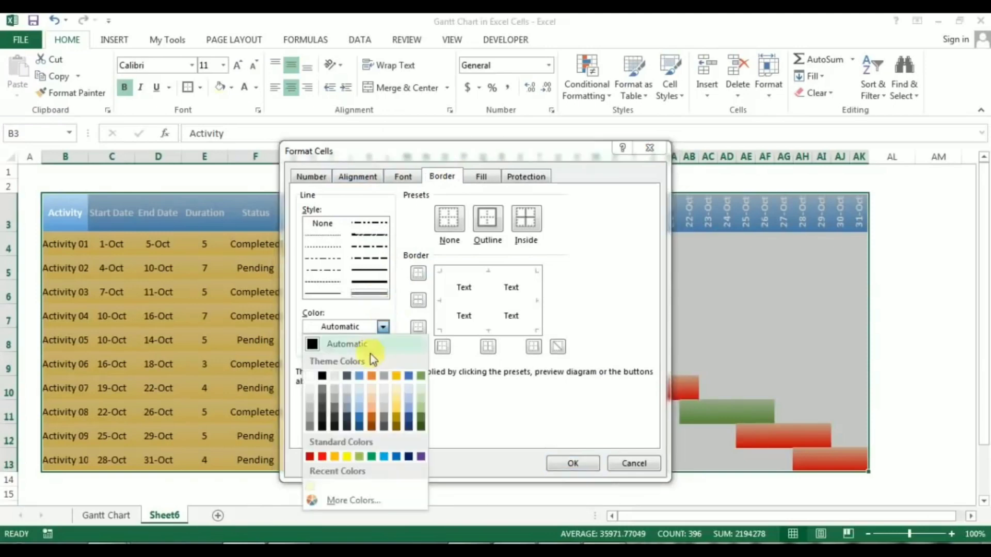
pyautogui.click(360, 423)
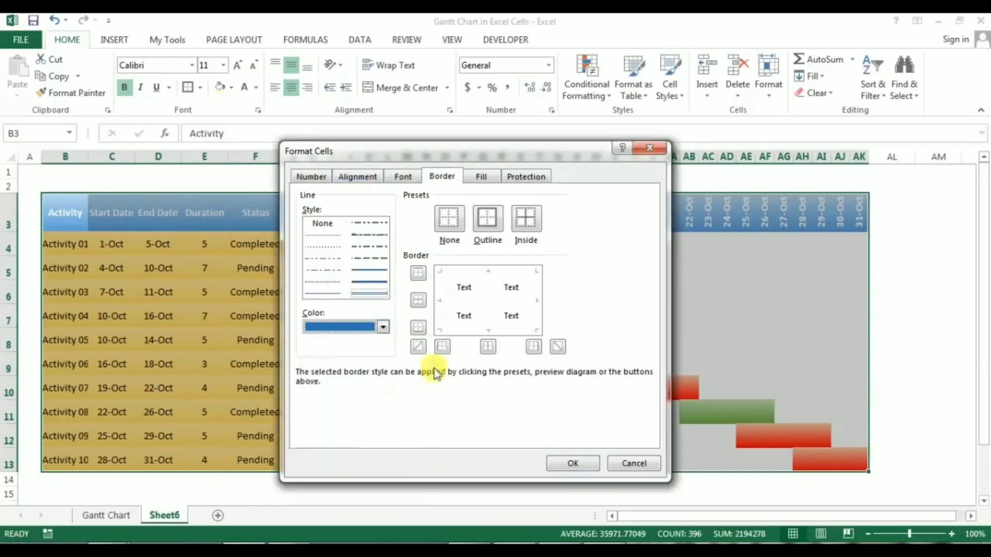
pyautogui.click(490, 225)
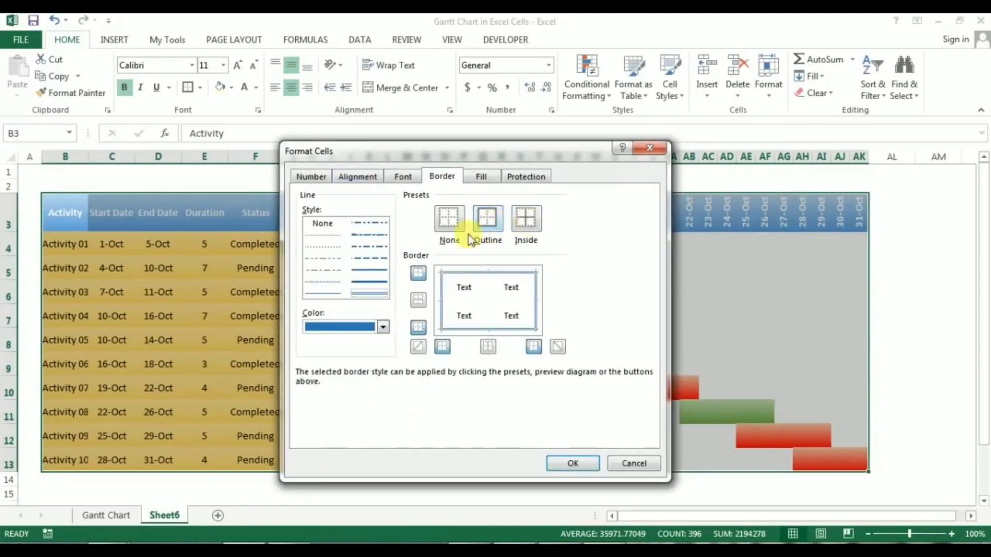
pyautogui.click(572, 463)
pyautogui.click(289, 310)
pyautogui.click(72, 263)
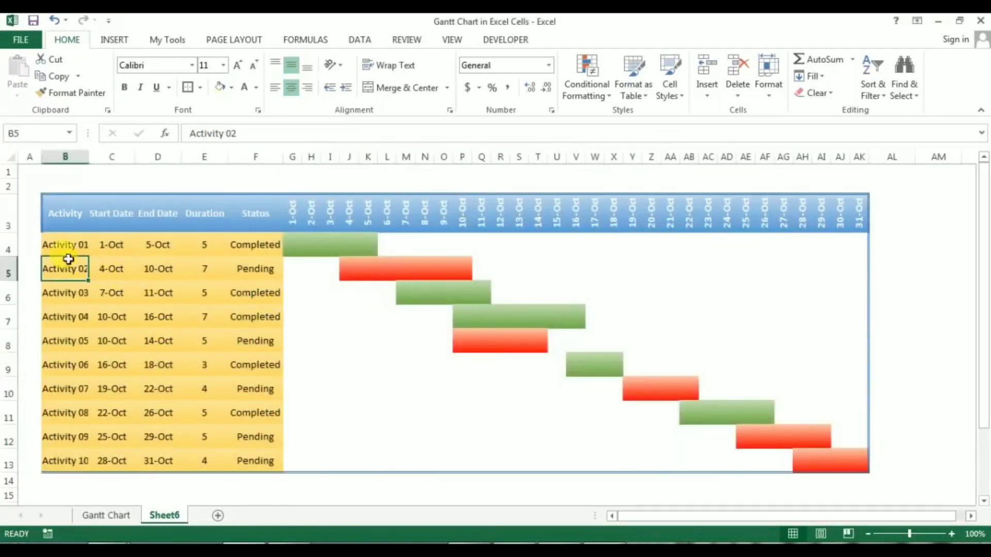
pyautogui.moveTo(77, 248); pyautogui.dragTo(251, 471)
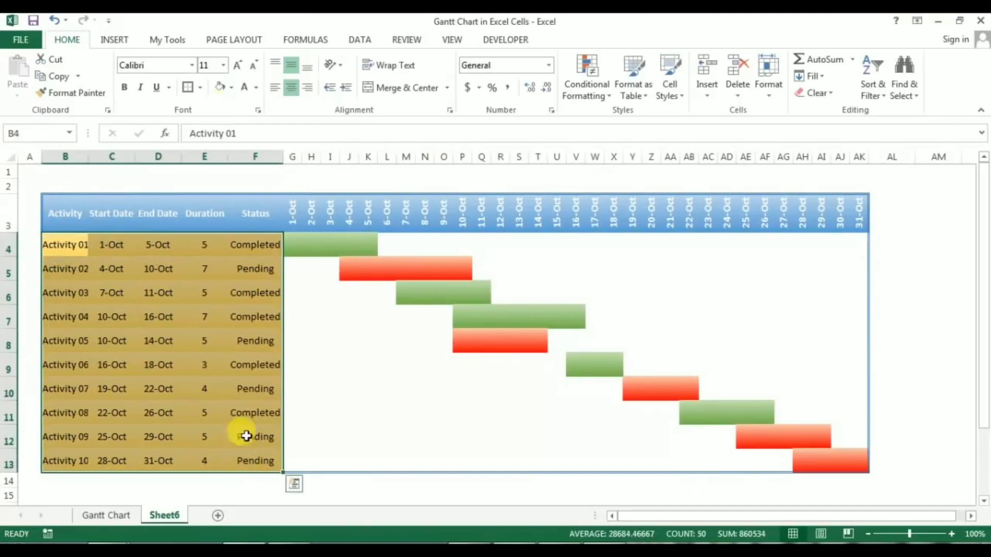
pyautogui.click(153, 334)
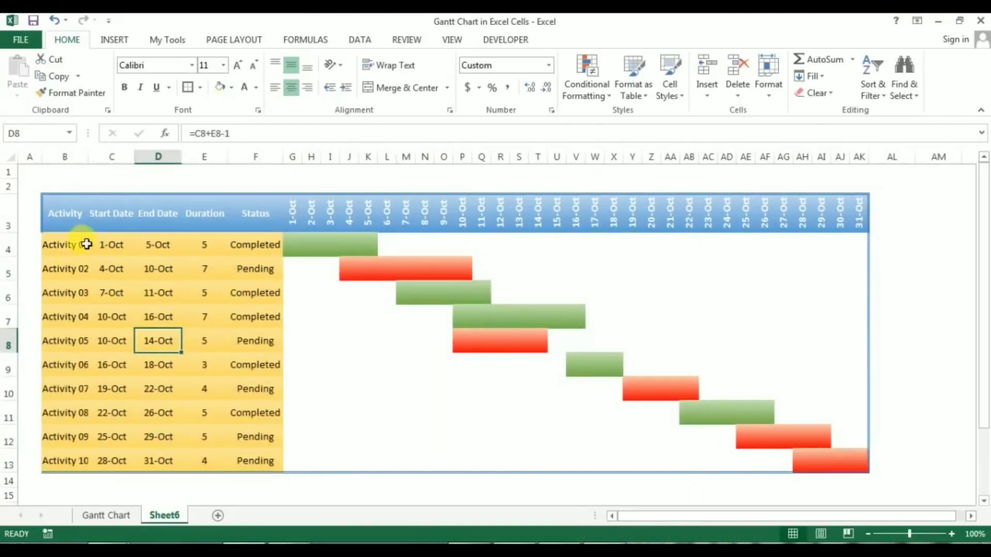
pyautogui.moveTo(86, 244); pyautogui.dragTo(245, 461)
pyautogui.click(111, 267)
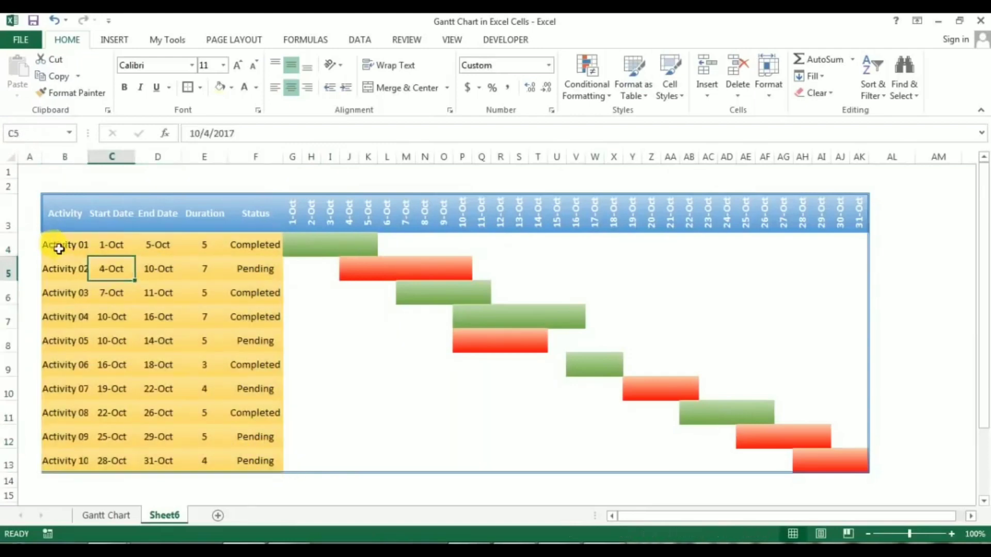
pyautogui.moveTo(52, 244); pyautogui.dragTo(273, 457)
pyautogui.hotkey('alt', 'o')
pyautogui.press('e')
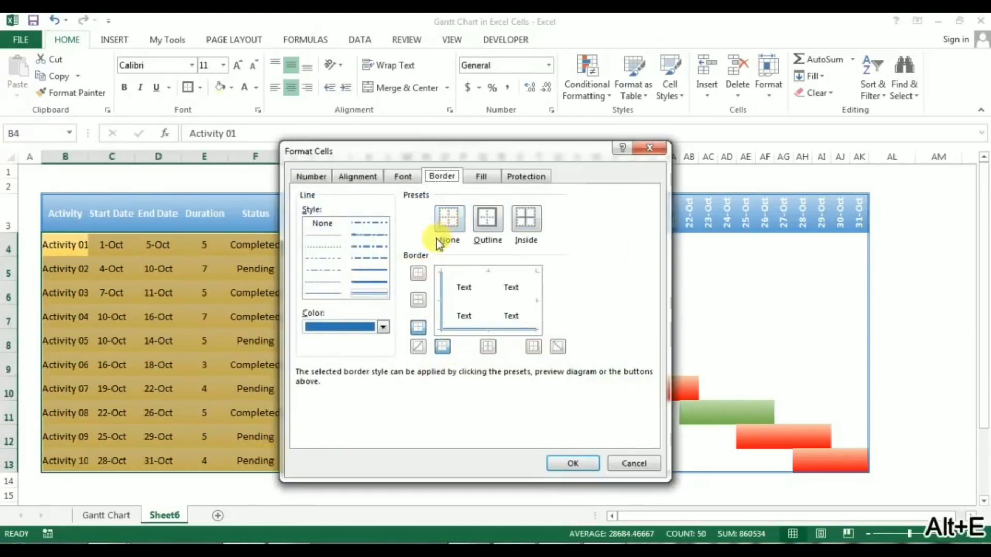
pyautogui.press('Return')
# Widen column A slightly.
pyautogui.click(63, 248)
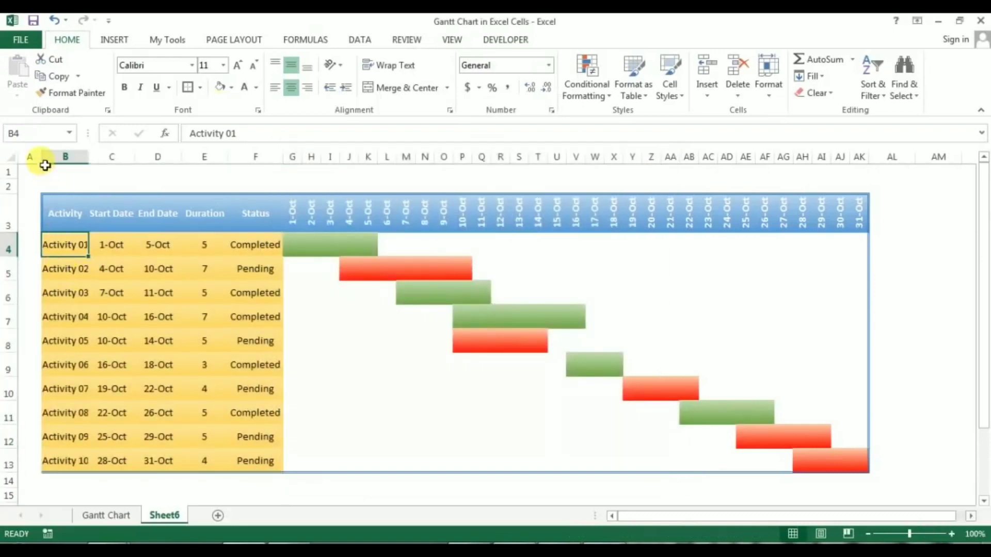
pyautogui.moveTo(44, 165); pyautogui.dragTo(51, 164)
pyautogui.click(104, 267)
pyautogui.moveTo(55, 248); pyautogui.dragTo(262, 461)
pyautogui.hotkey('alt', 'o')
pyautogui.hotkey('alt', 'e')
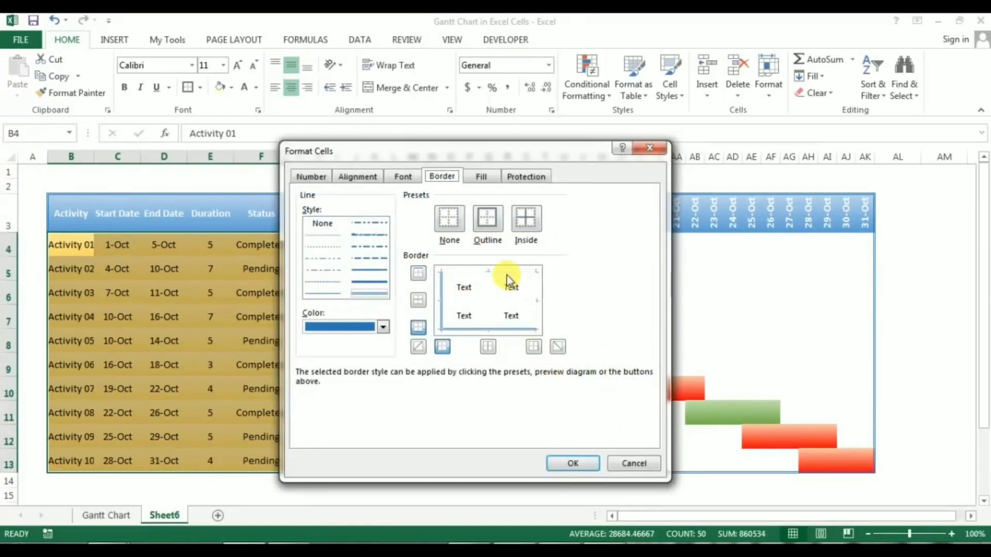
pyautogui.press('Return')
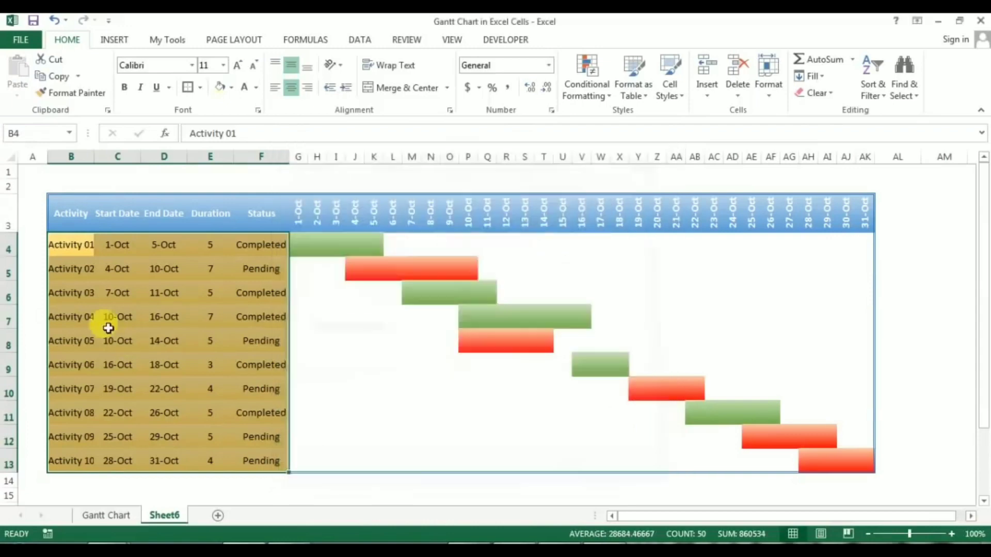
pyautogui.click(106, 317)
# Add a blue double-line top border to the activity names in B4:B13.
pyautogui.moveTo(62, 246); pyautogui.dragTo(81, 443)
pyautogui.hotkey('alt', 'o')
pyautogui.press('e')
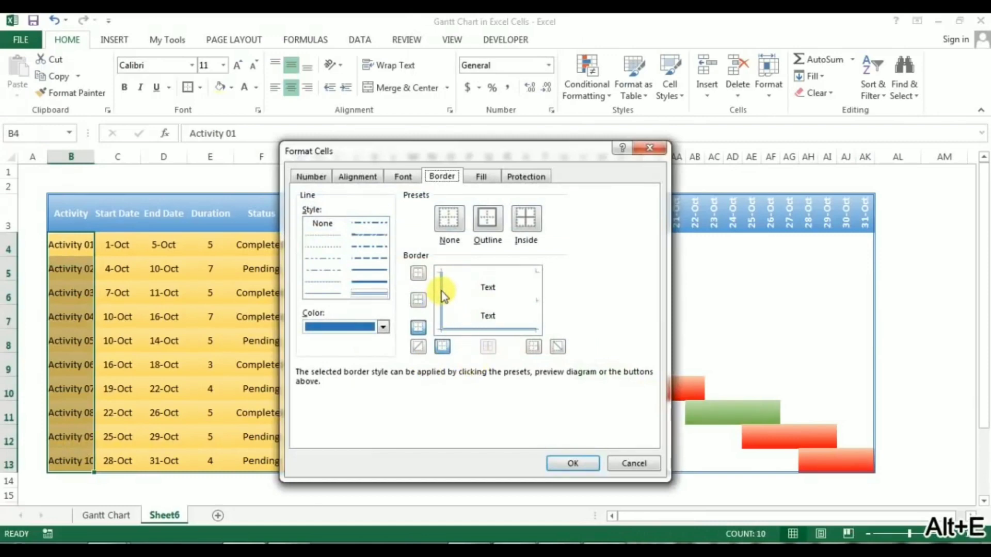
pyautogui.click(482, 274)
pyautogui.click(573, 462)
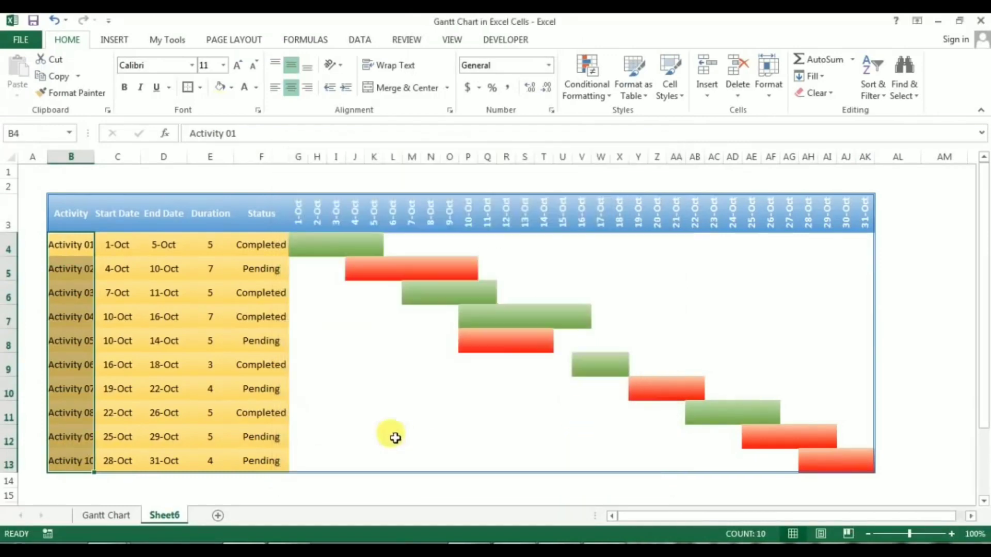
pyautogui.click(261, 365)
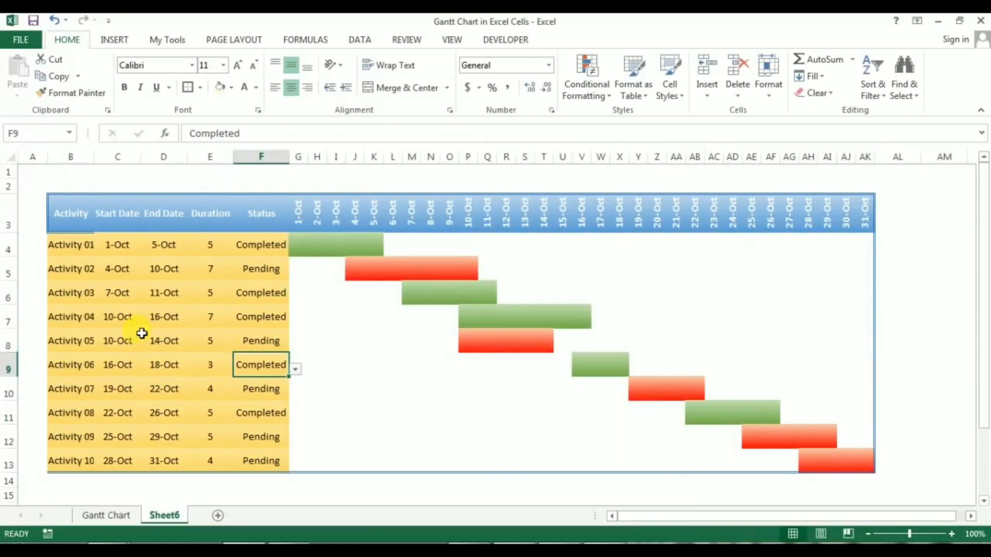
# Add a blue double-line bottom border to the header row B3:AK3.
pyautogui.moveTo(78, 220); pyautogui.dragTo(865, 204)
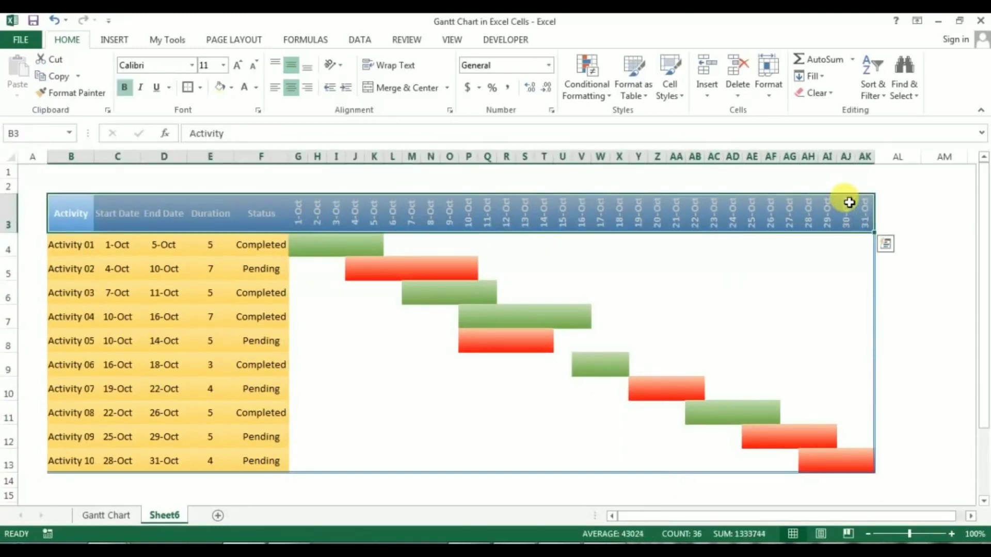
pyautogui.hotkey('alt', 'e')
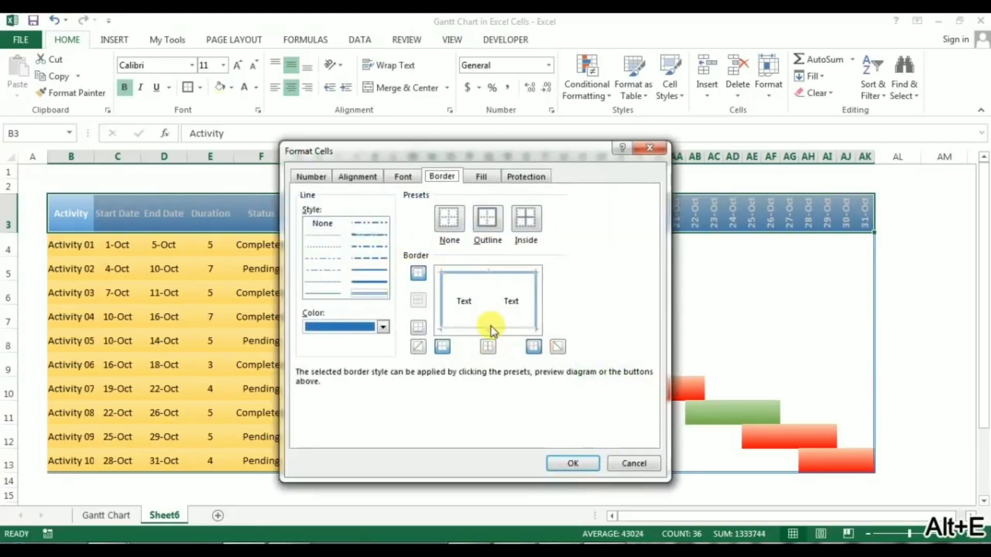
pyautogui.click(491, 326)
pyautogui.click(573, 462)
pyautogui.click(243, 388)
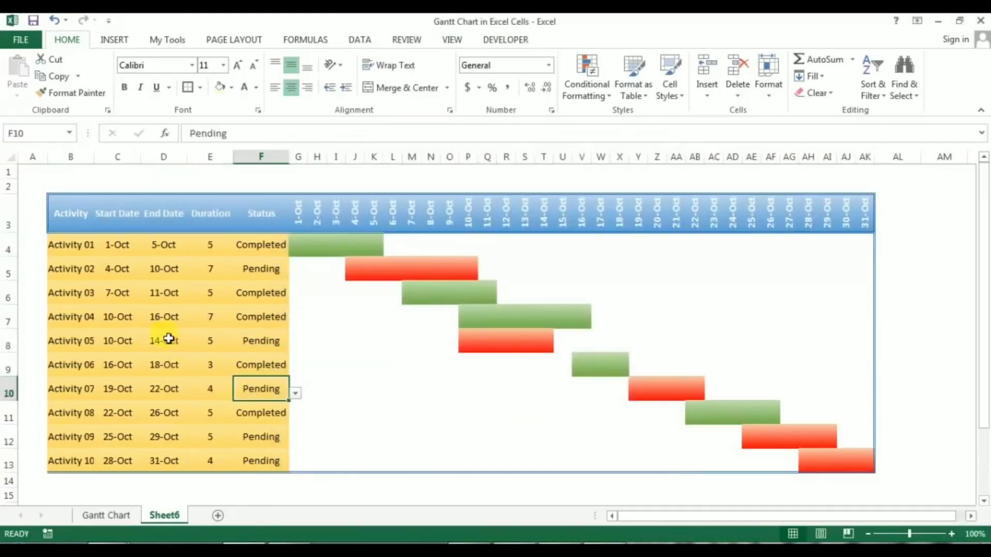
# Reapply the blue double-line left border to the Activity column B3:B13.
pyautogui.moveTo(63, 215); pyautogui.dragTo(92, 465)
pyautogui.hotkey('alt', 'e')
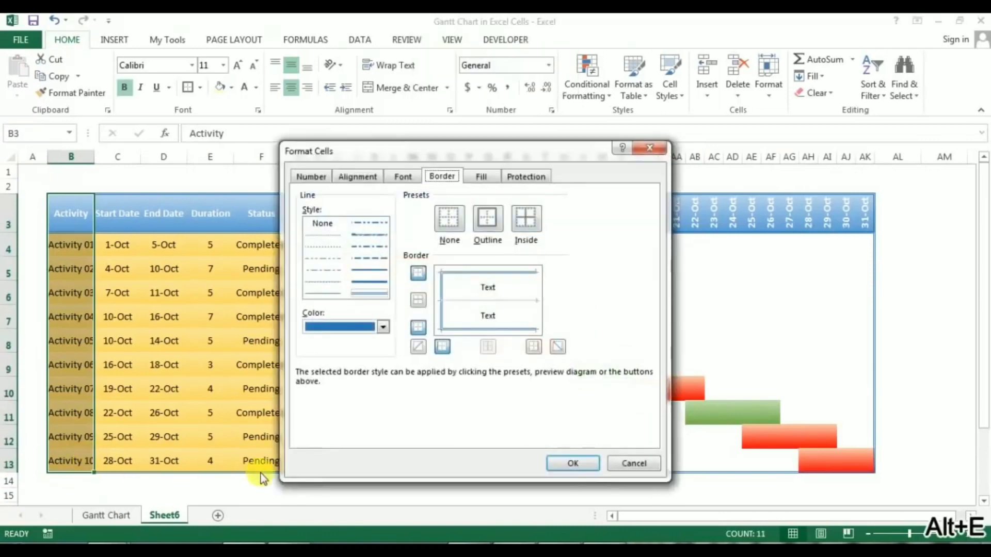
pyautogui.click(386, 294)
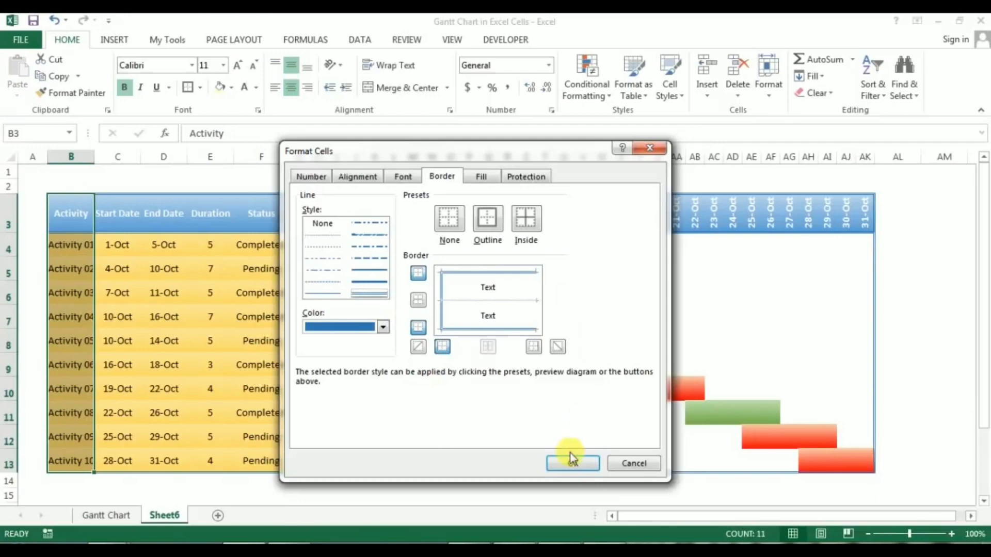
pyautogui.click(442, 312)
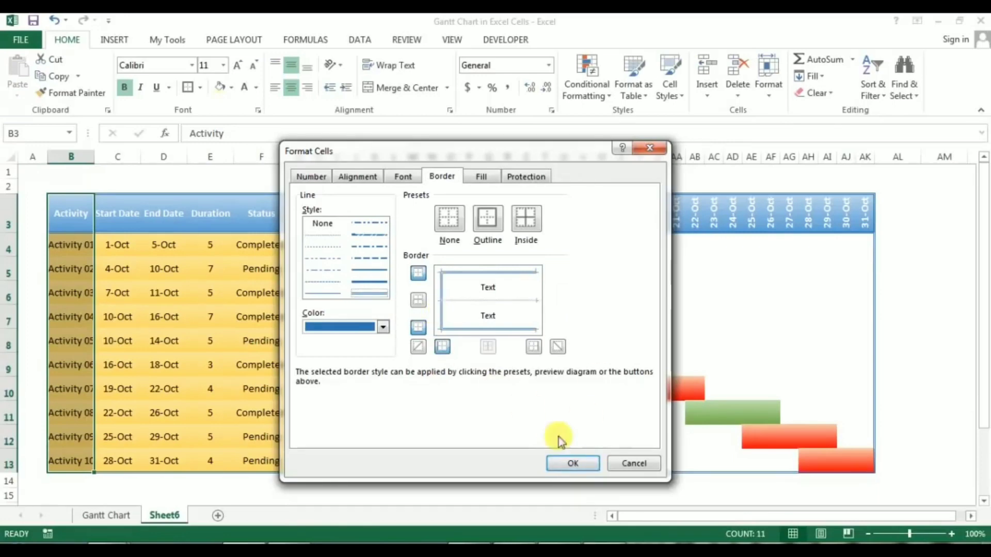
pyautogui.click(572, 463)
pyautogui.click(166, 345)
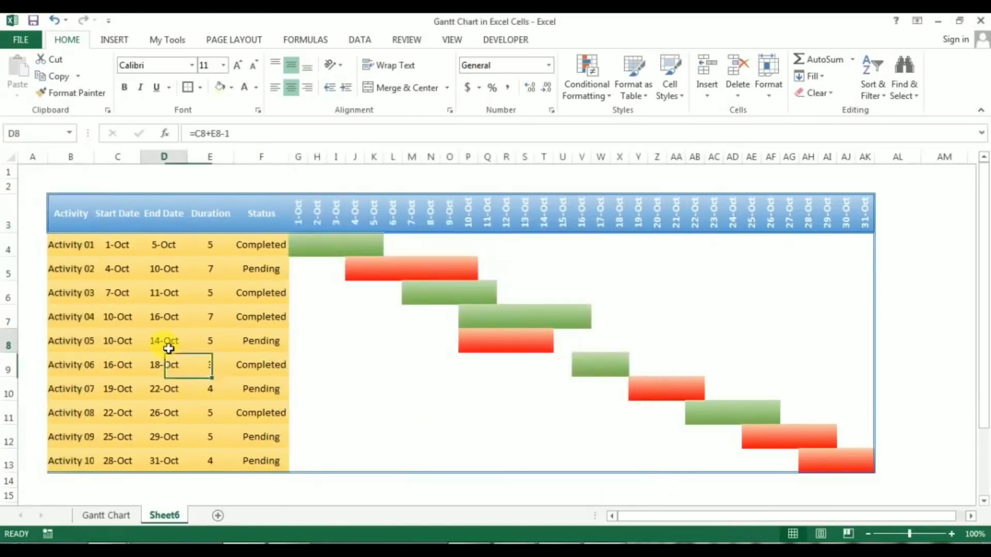
# Widen column B slightly so the activity names have more room.
pyautogui.click(71, 258)
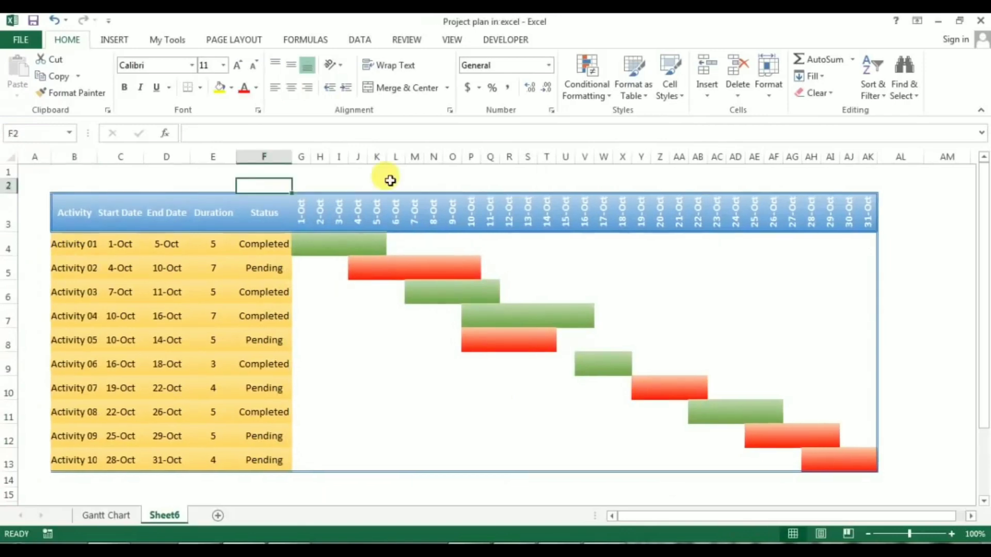
pyautogui.click(78, 156)
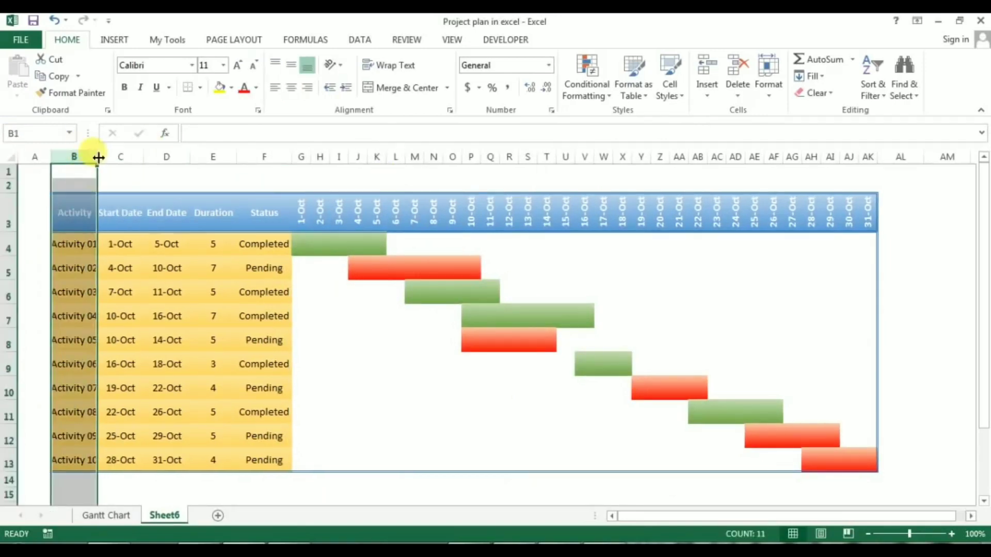
pyautogui.moveTo(98, 157); pyautogui.dragTo(103, 156)
pyautogui.click(121, 223)
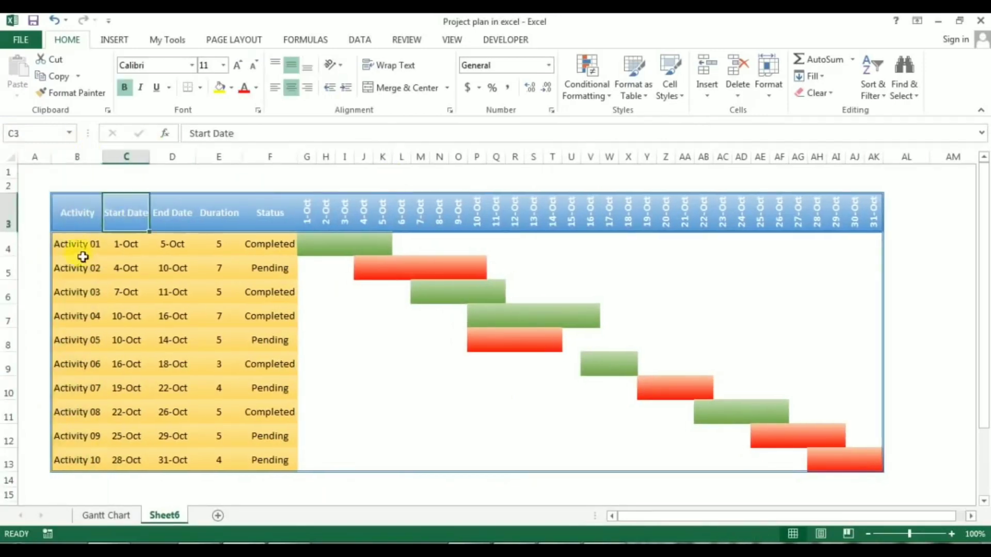
pyautogui.moveTo(80, 213); pyautogui.dragTo(75, 461)
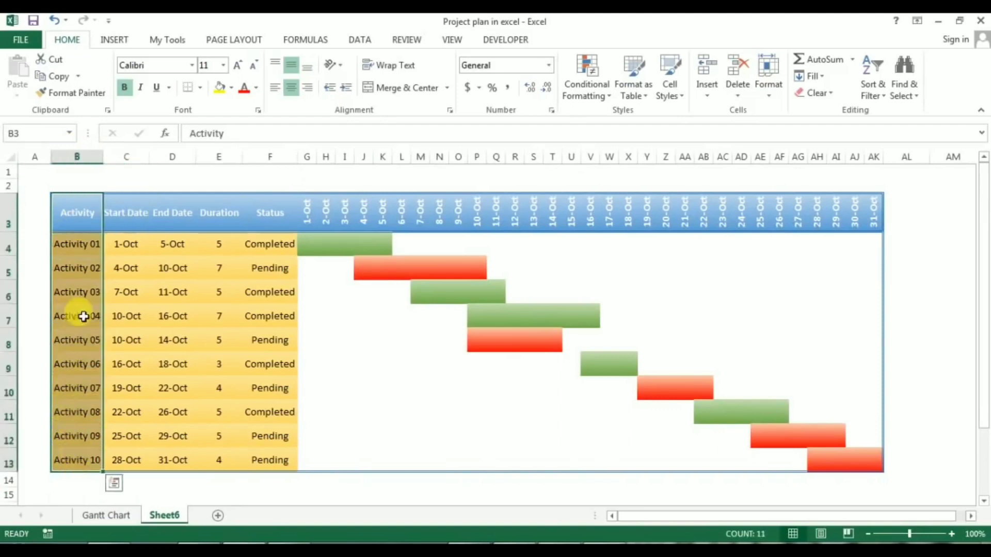
pyautogui.moveTo(79, 218); pyautogui.dragTo(78, 462)
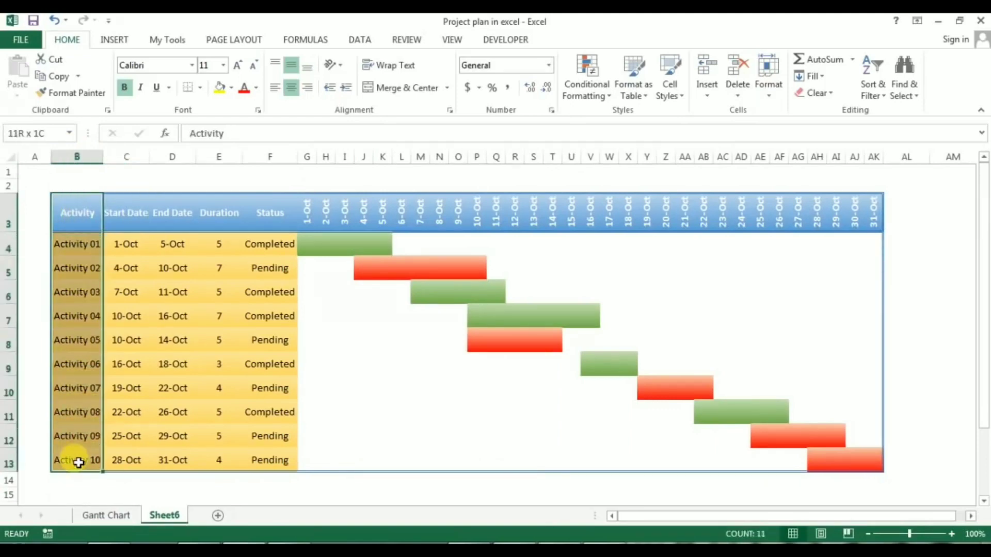
pyautogui.click(125, 341)
pyautogui.click(84, 224)
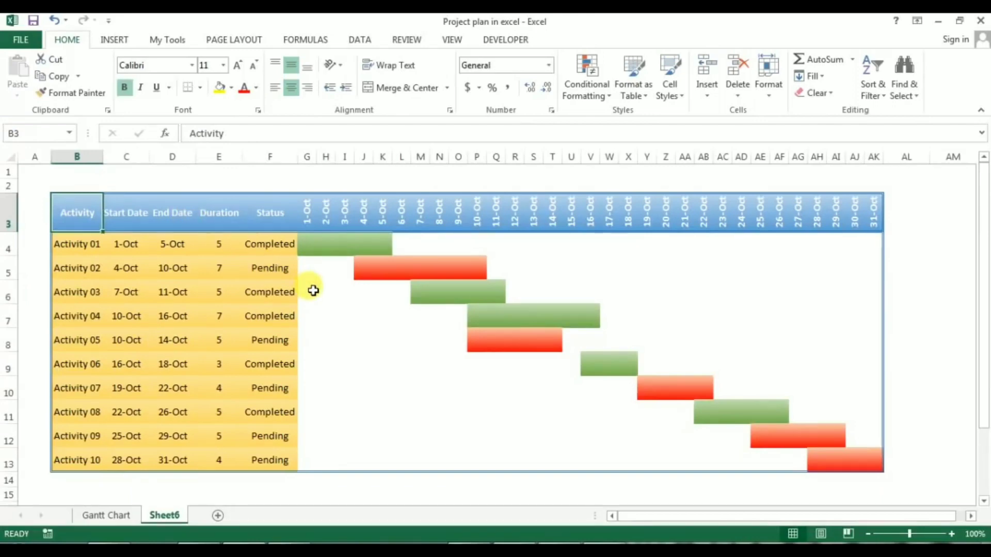
# Insert a blank row at row 2 above the chart's header row.
pyautogui.click(8, 185)
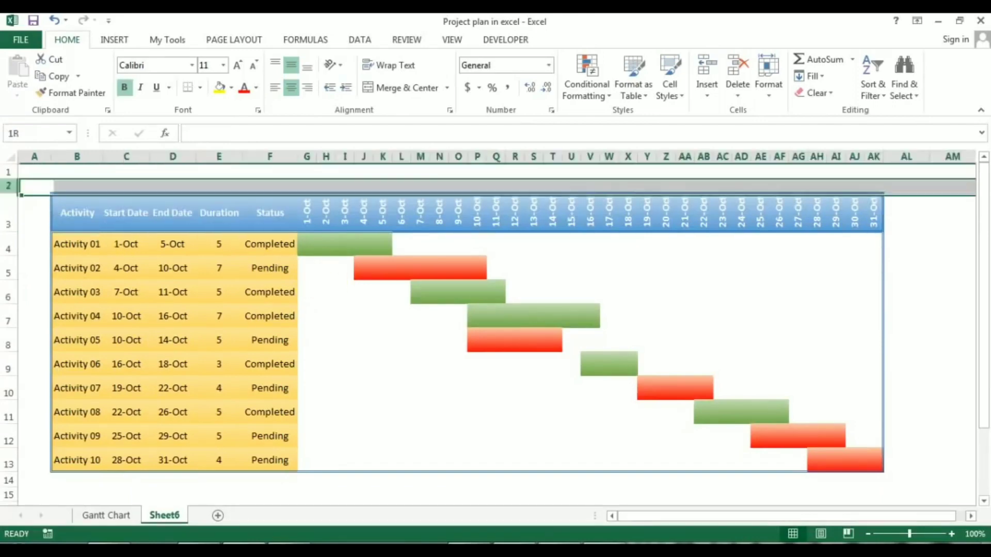
pyautogui.rightClick(8, 185)
pyautogui.click(58, 285)
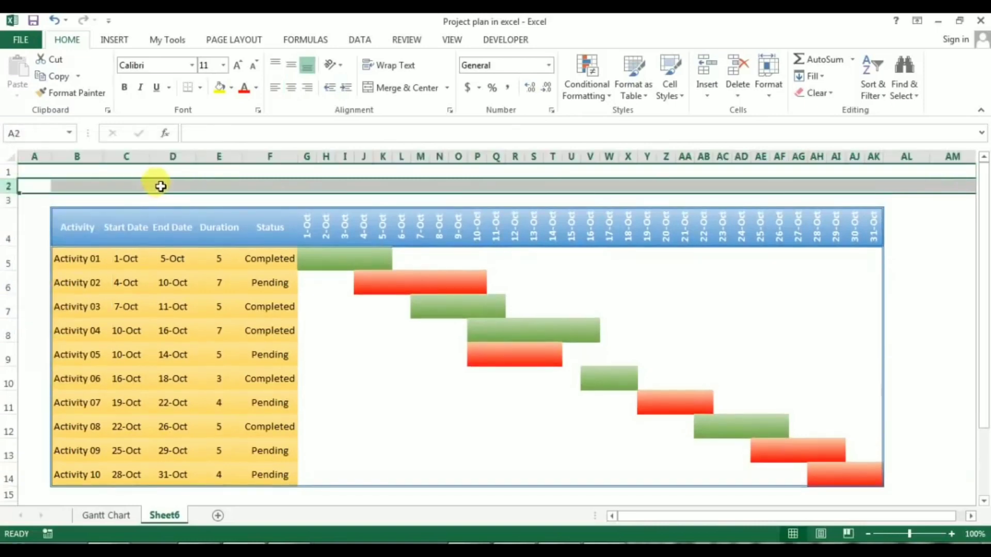
pyautogui.click(159, 186)
pyautogui.click(108, 515)
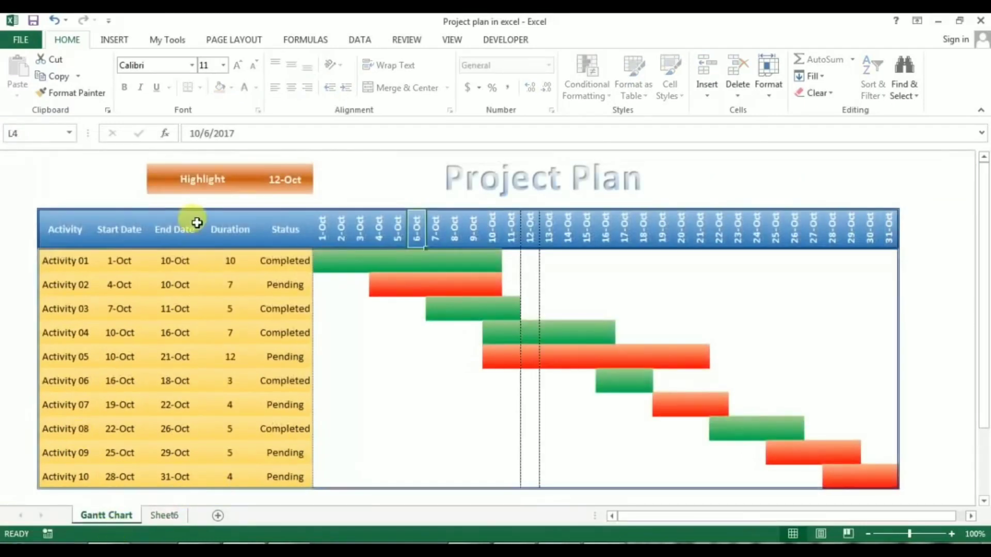
pyautogui.moveTo(210, 179); pyautogui.dragTo(284, 179)
pyautogui.hotkey('ctrl', 'c')
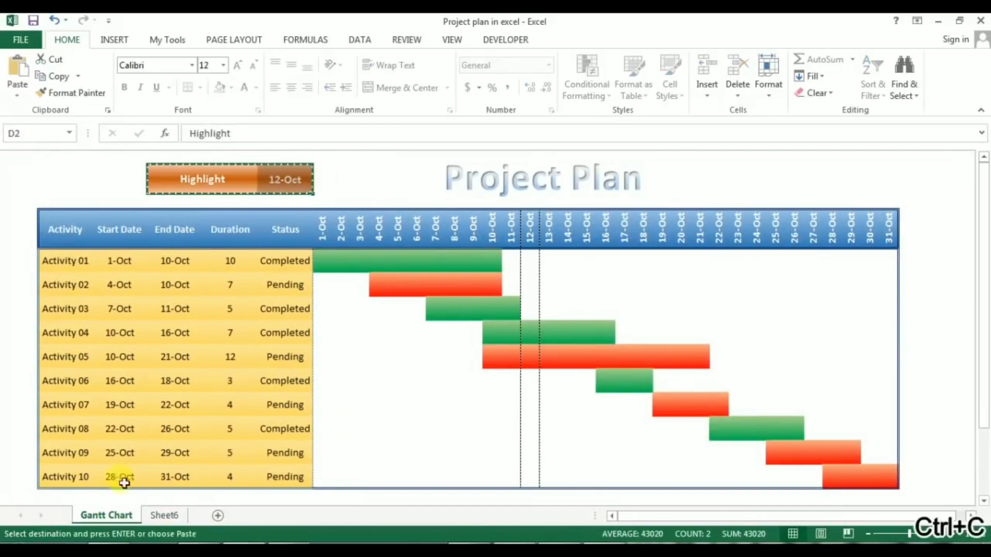
pyautogui.click(163, 515)
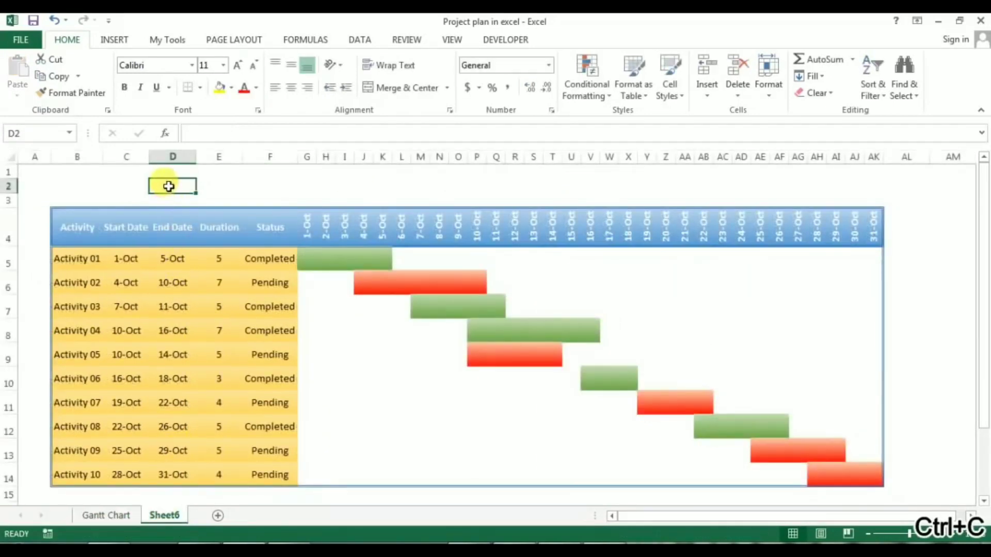
# Enter the label "Highlight" in D2 and merge and center it across D2:E2.
pyautogui.write('Highlight')
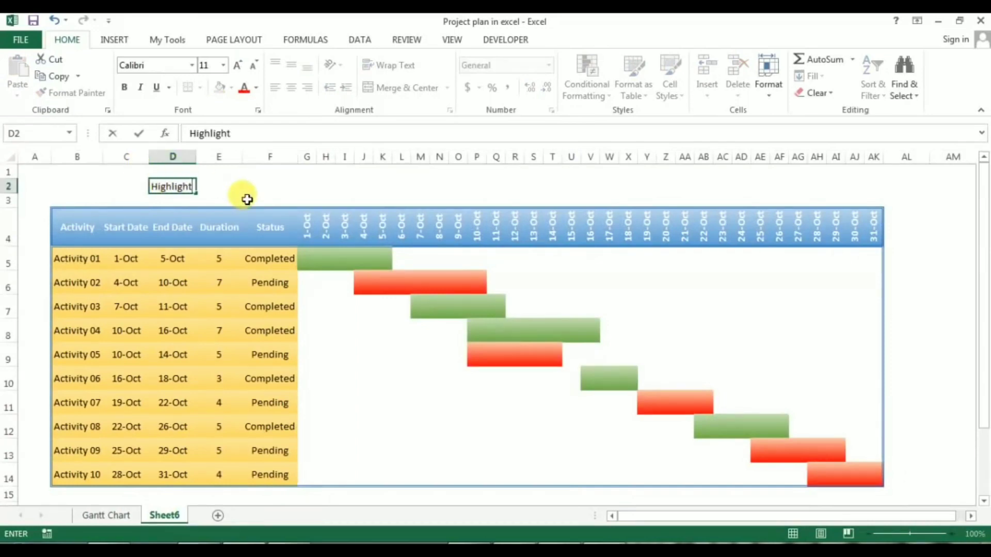
pyautogui.press('Tab')
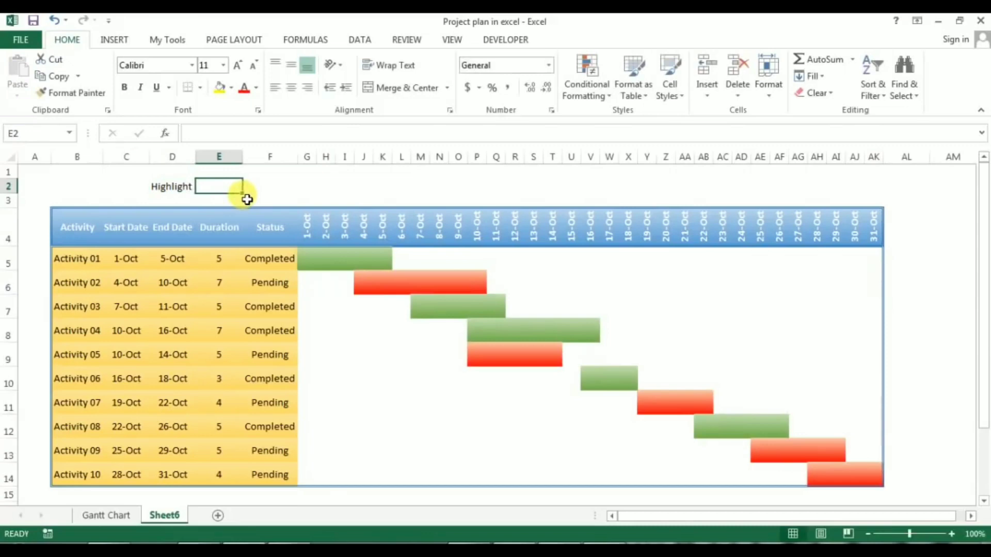
pyautogui.moveTo(170, 187); pyautogui.dragTo(243, 195)
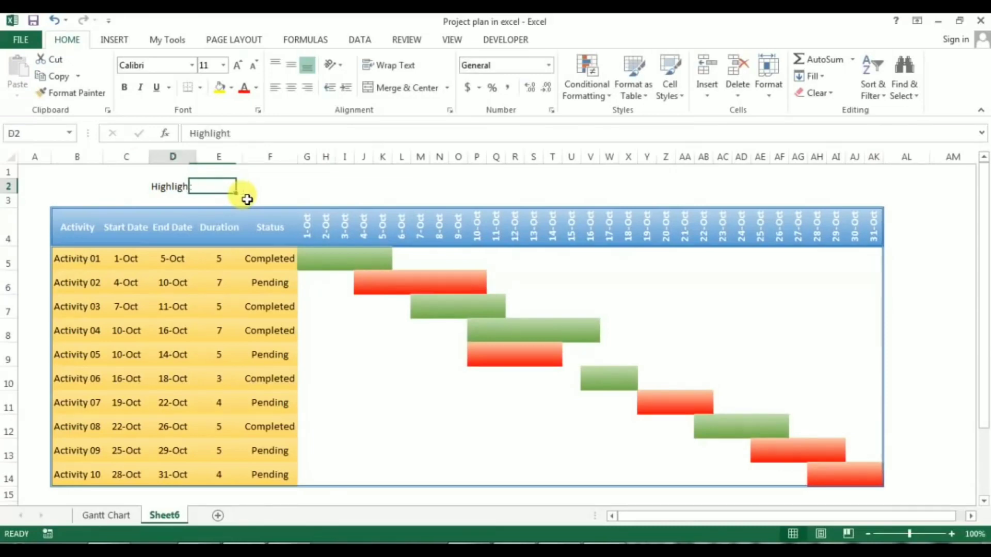
pyautogui.click(379, 90)
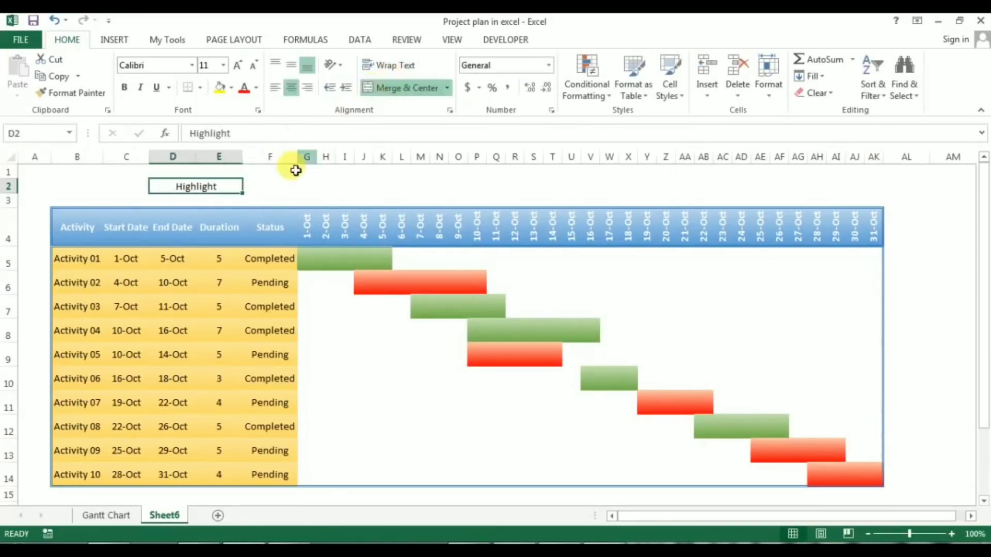
# Add a list data validation to F2 that takes its dates from the header range =$G$4:$AK$4.
pyautogui.click(282, 185)
pyautogui.hotkey('alt', 'a')
pyautogui.press('v')
pyautogui.press('v')
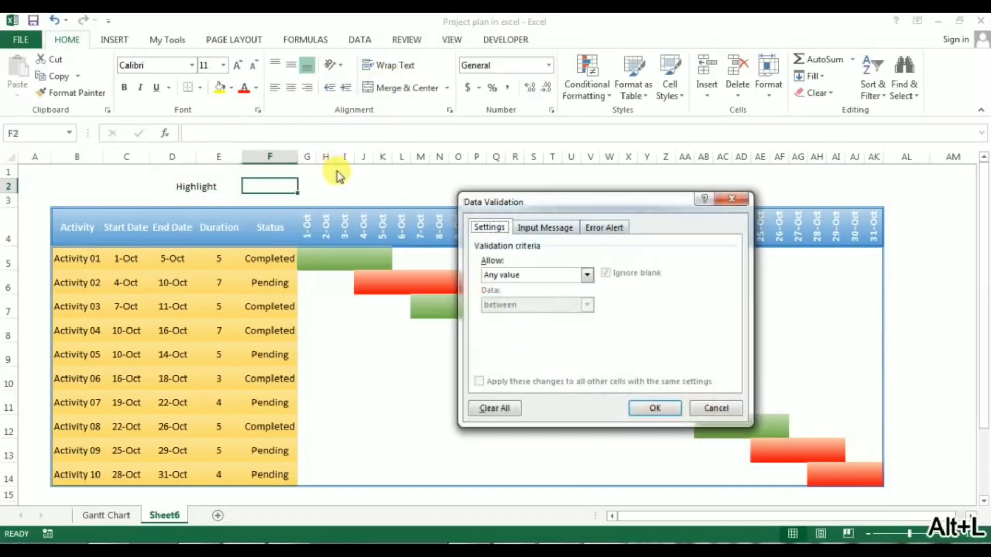
pyautogui.moveTo(552, 194); pyautogui.dragTo(758, 192)
pyautogui.click(768, 264)
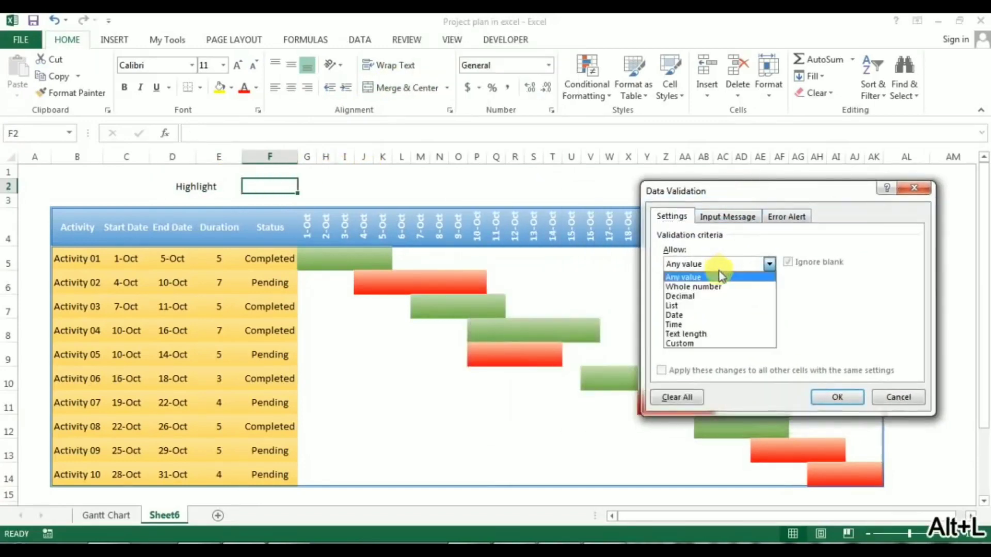
pyautogui.click(702, 308)
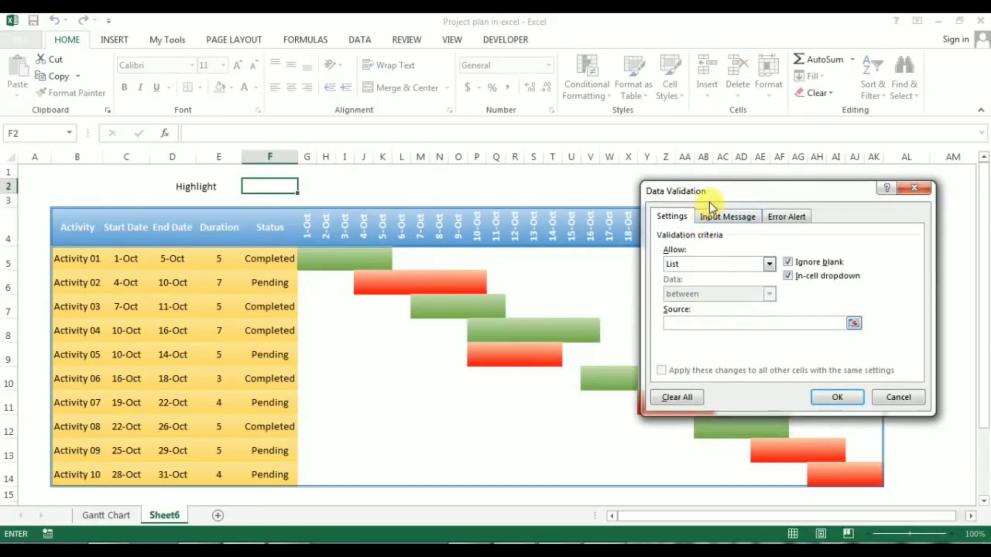
pyautogui.moveTo(709, 203); pyautogui.dragTo(507, 305)
pyautogui.moveTo(307, 226); pyautogui.dragTo(871, 225)
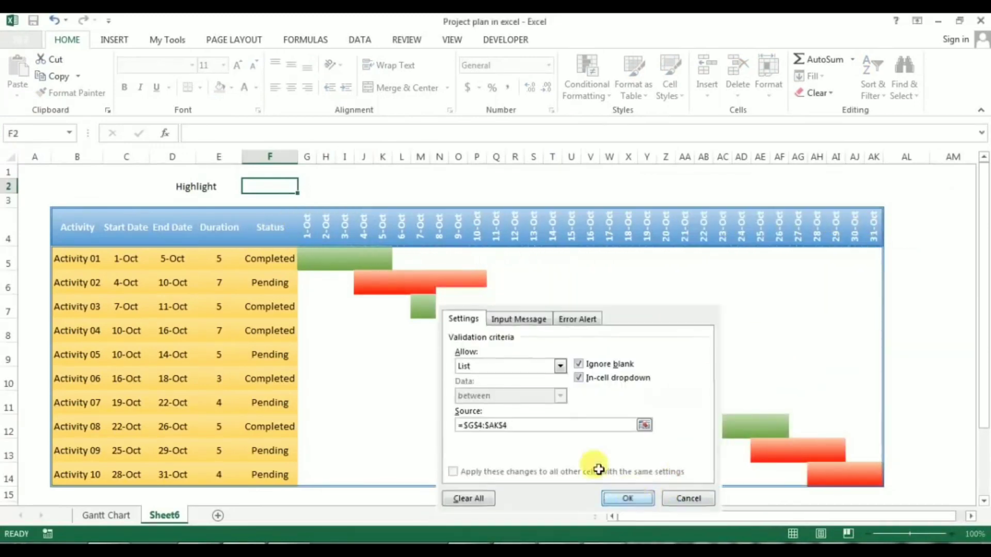
pyautogui.click(627, 498)
# Choose 3-Oct from the date list in F2 and apply the custom number format d-mmm to the cell.
pyautogui.click(304, 187)
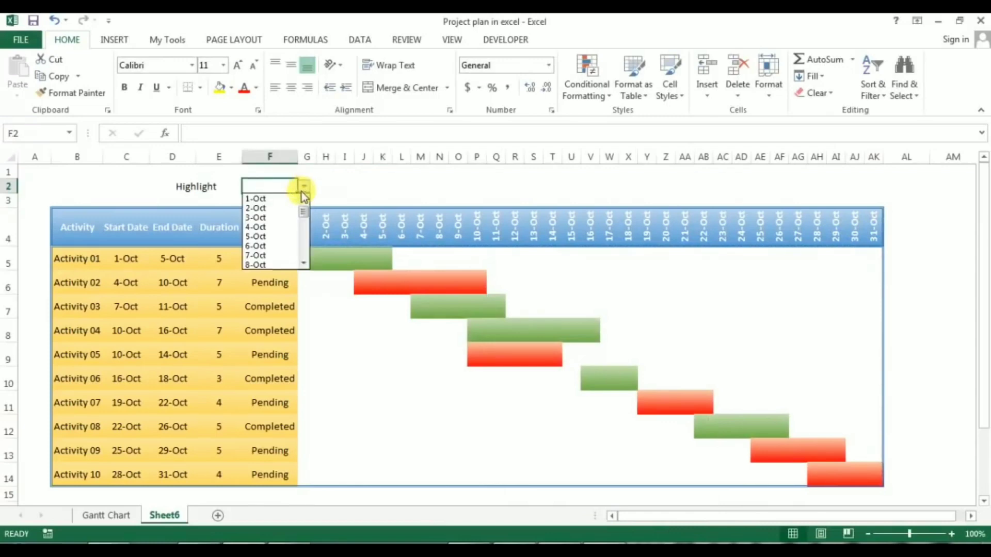
pyautogui.click(279, 208)
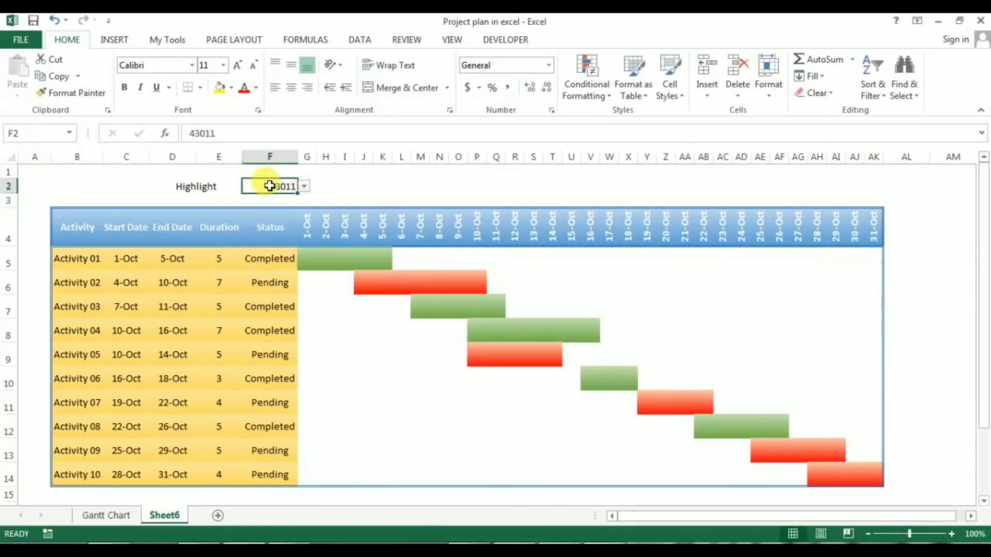
pyautogui.hotkey('alt', 'o')
pyautogui.hotkey('alt', 'e')
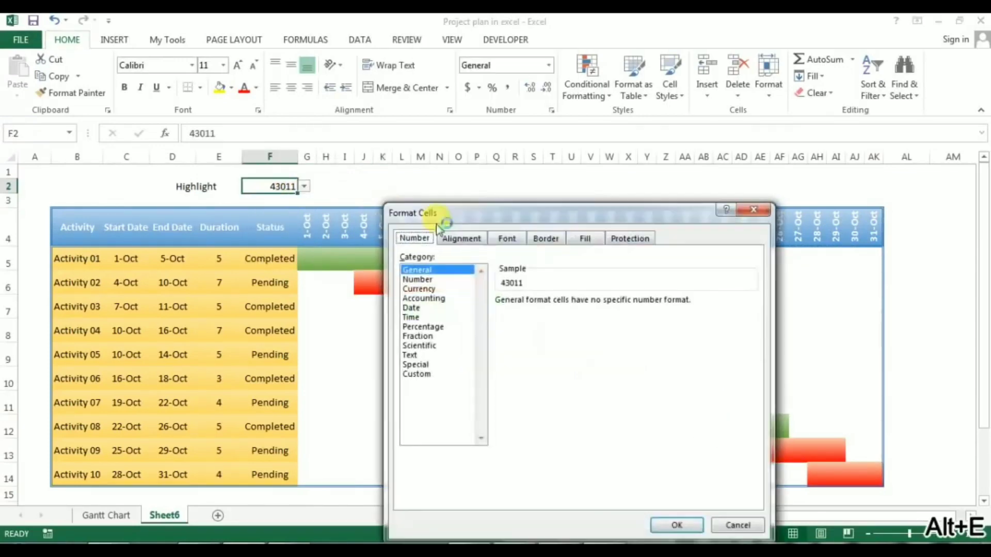
pyautogui.moveTo(493, 216); pyautogui.dragTo(545, 115)
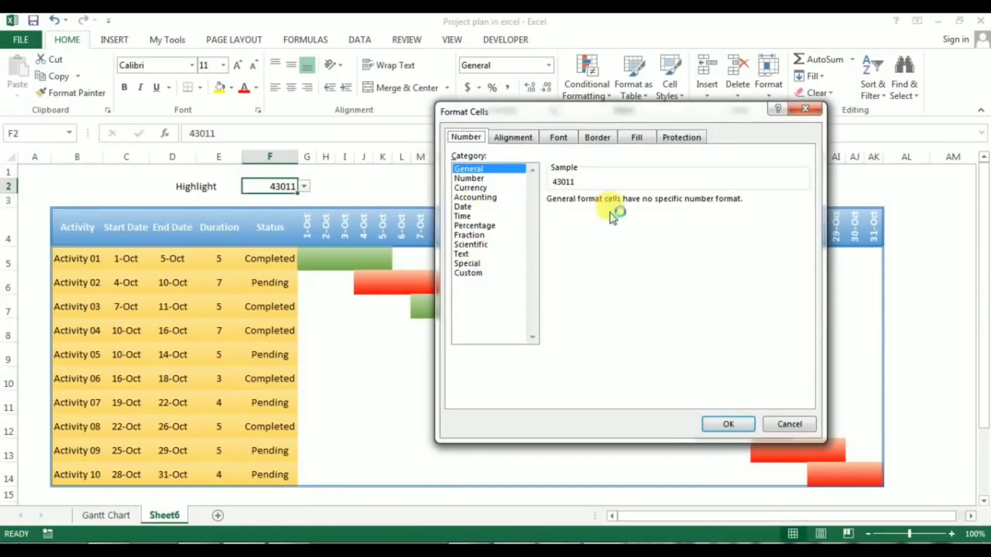
pyautogui.click(479, 273)
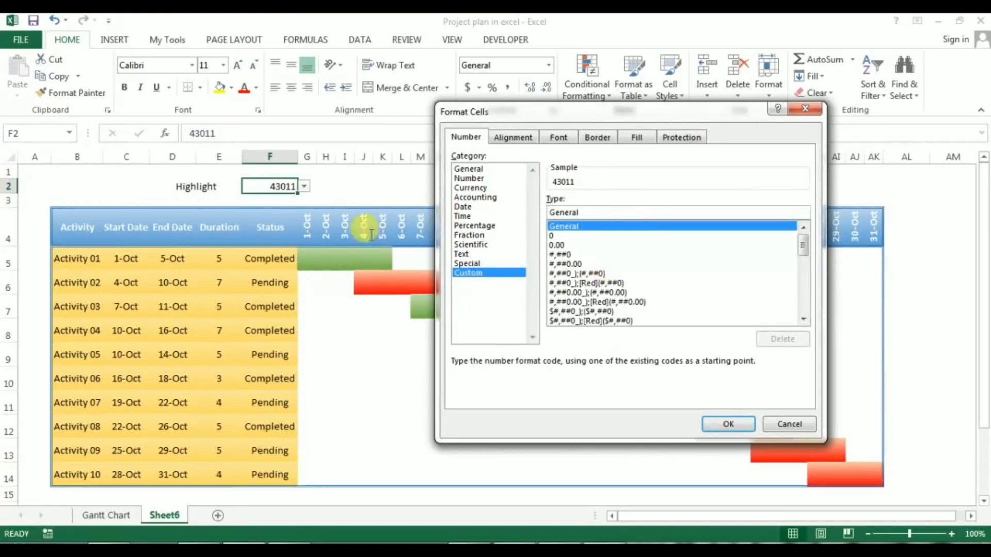
pyautogui.doubleClick(588, 209)
pyautogui.write('d')
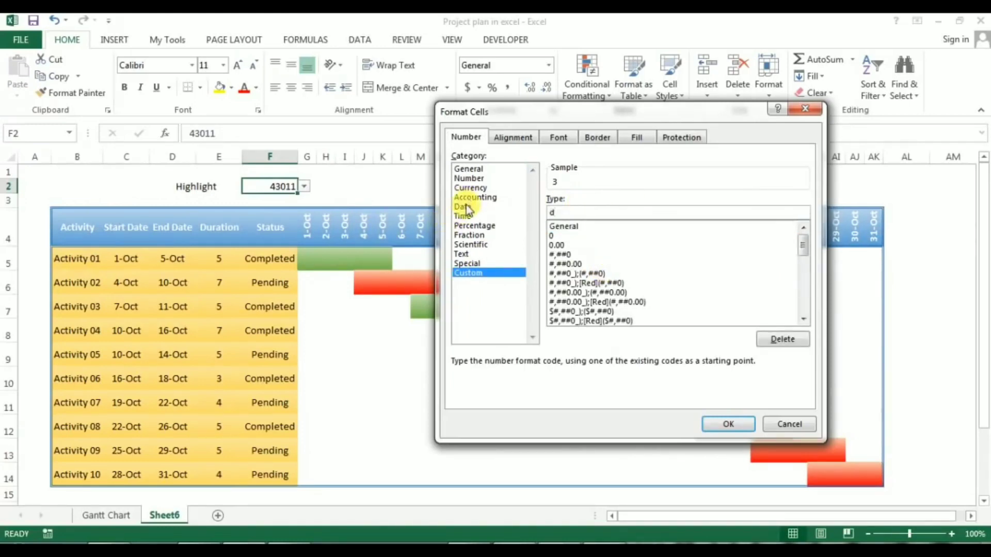
pyautogui.write('-mmm')
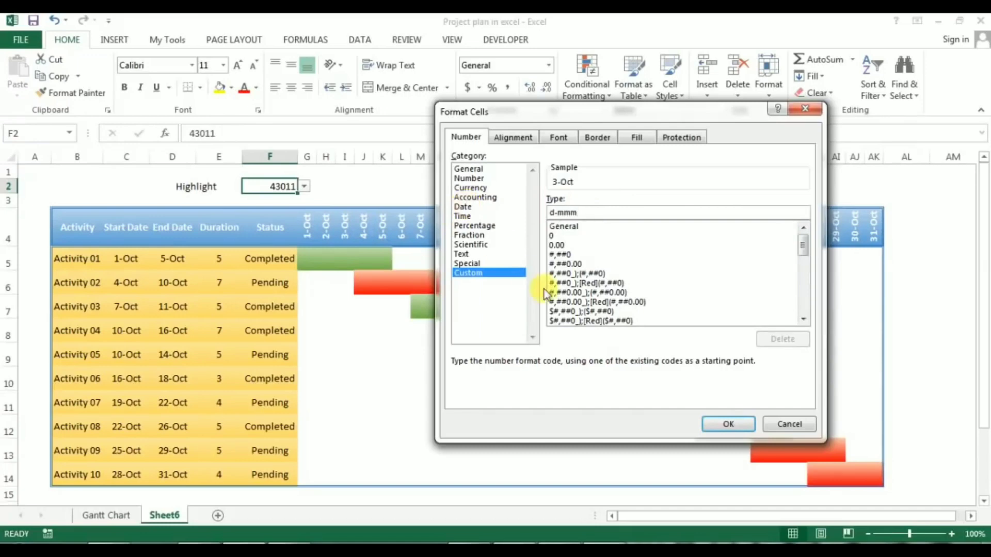
pyautogui.click(725, 422)
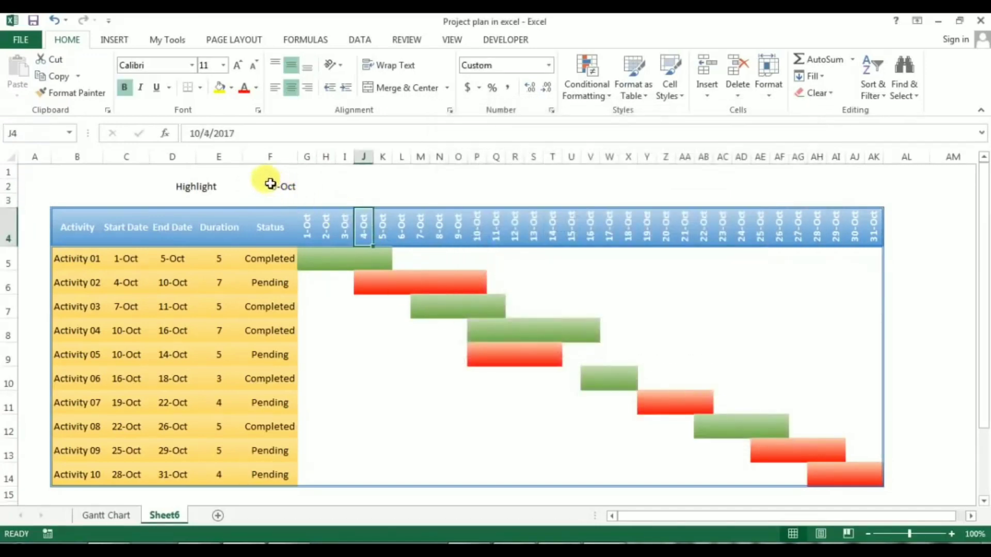
# Try the F2 date list with 6-Oct and finish with 10-Oct as the highlight date.
pyautogui.click(304, 186)
pyautogui.click(272, 226)
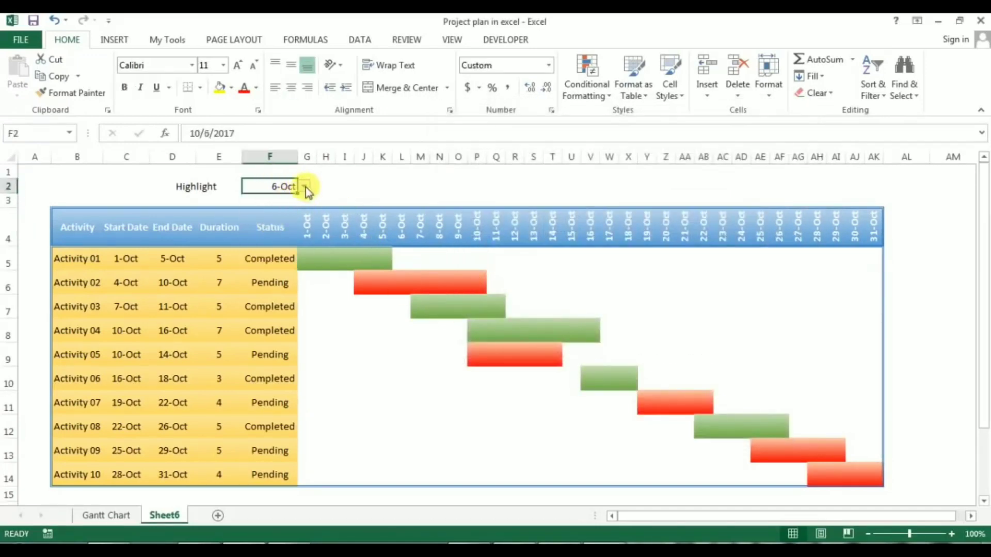
pyautogui.click(304, 187)
pyautogui.click(283, 236)
# Start a new conditional formatting rule for G4:AK14 that uses a formula to determine which cells to format.
pyautogui.moveTo(308, 227); pyautogui.dragTo(923, 435)
pyautogui.click(132, 518)
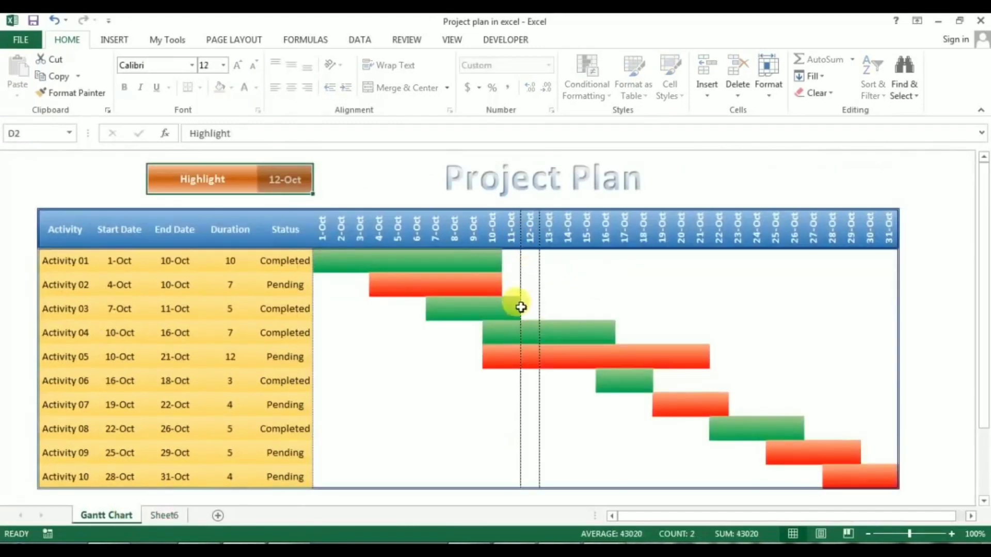
pyautogui.click(165, 516)
pyautogui.moveTo(308, 228); pyautogui.dragTo(871, 475)
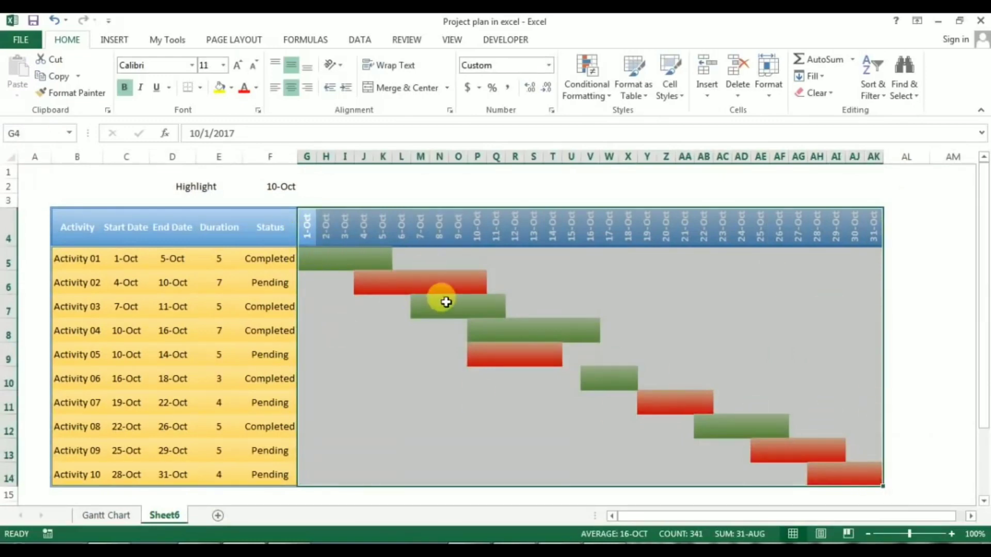
pyautogui.press('alt')
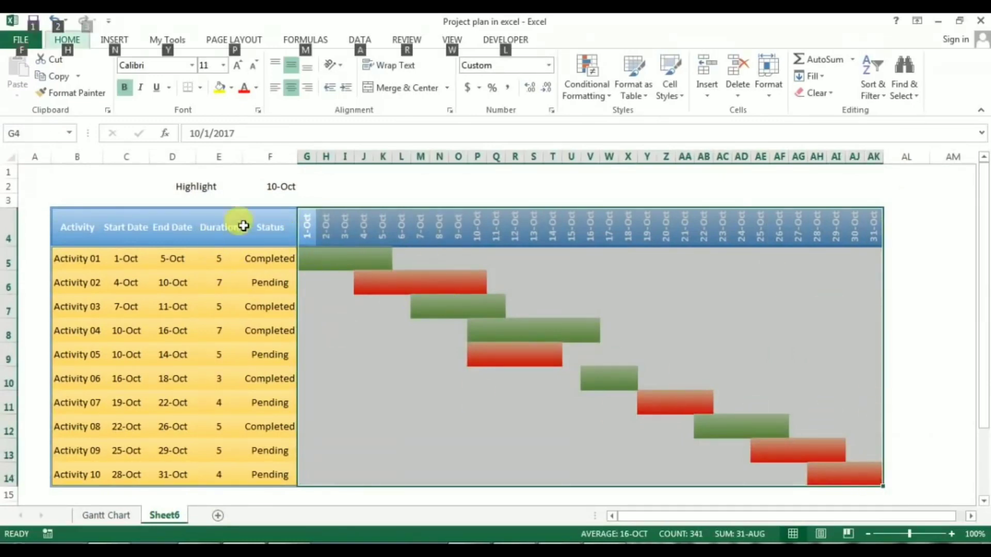
pyautogui.press('alt')
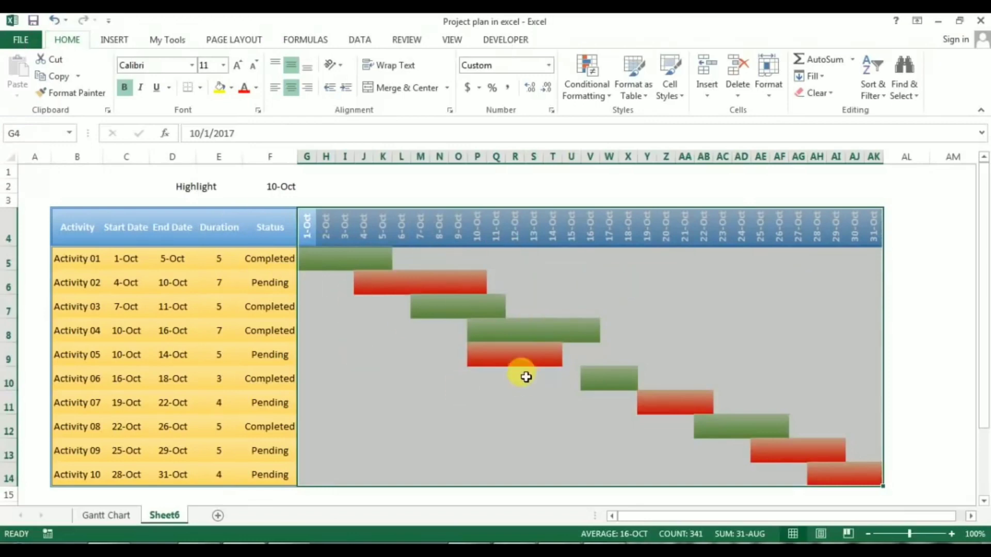
pyautogui.hotkey('alt', 'o')
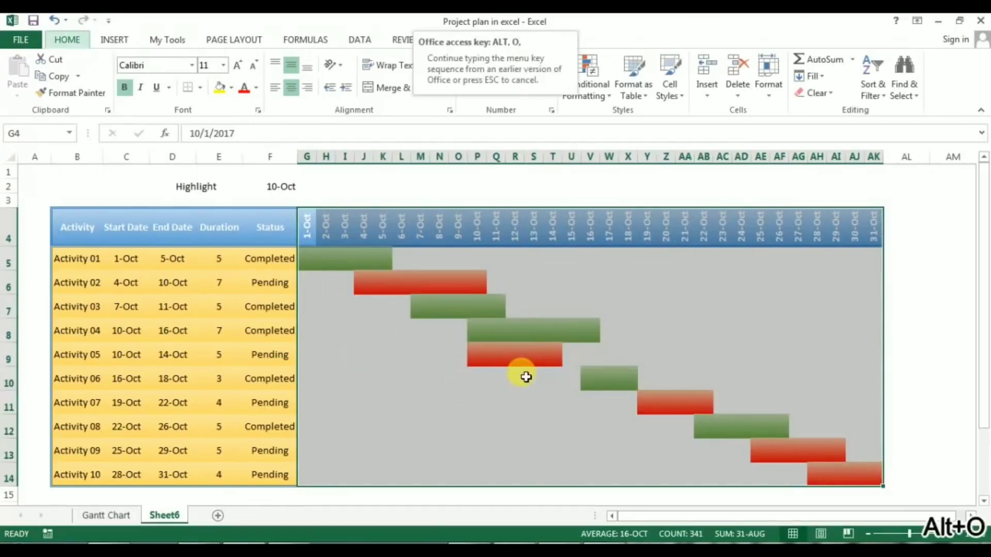
pyautogui.hotkey('alt', 'd')
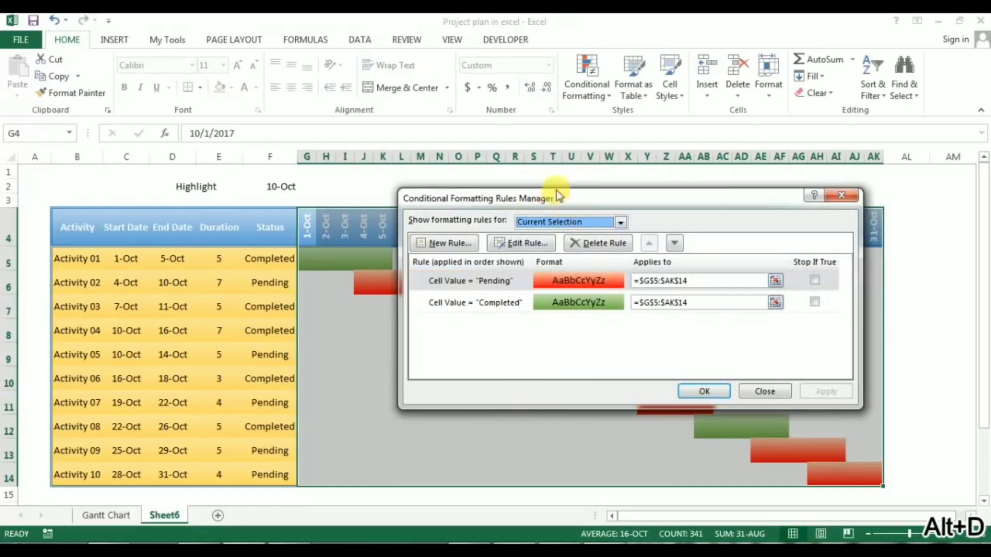
pyautogui.moveTo(559, 196); pyautogui.dragTo(567, 106)
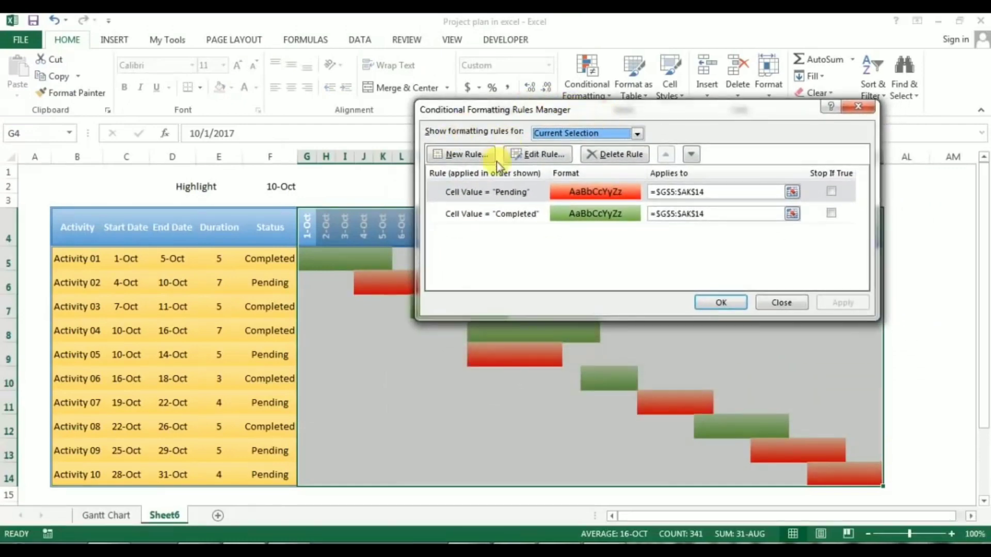
pyautogui.click(469, 159)
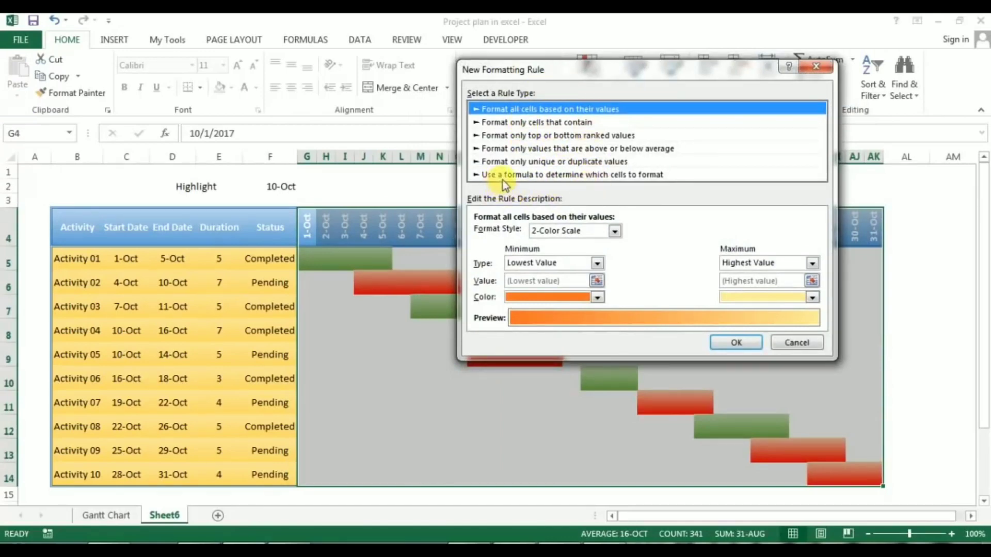
pyautogui.click(620, 176)
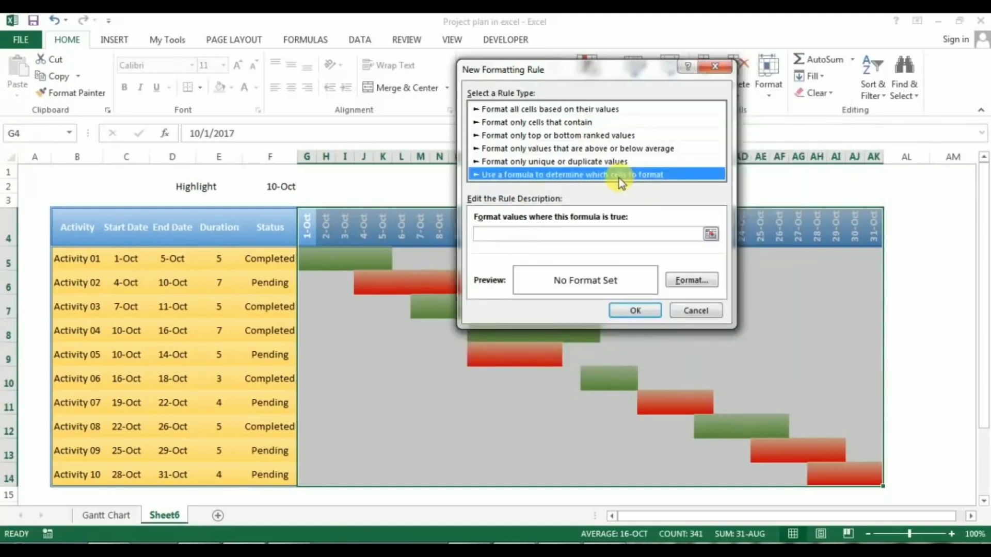
# Enter =G$4=$F$2 as the formula of the new conditional formatting rule.
pyautogui.click(507, 234)
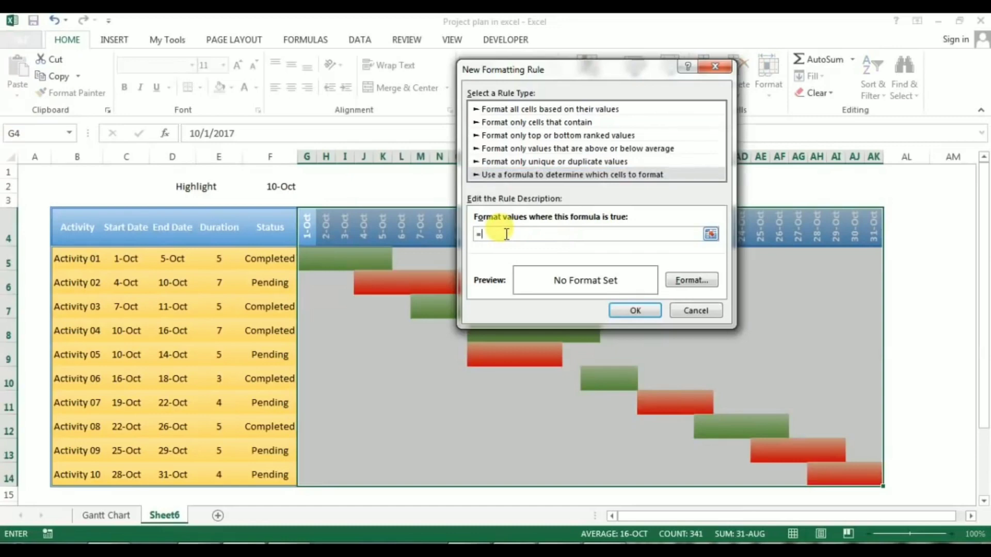
pyautogui.write('=')
pyautogui.click(306, 231)
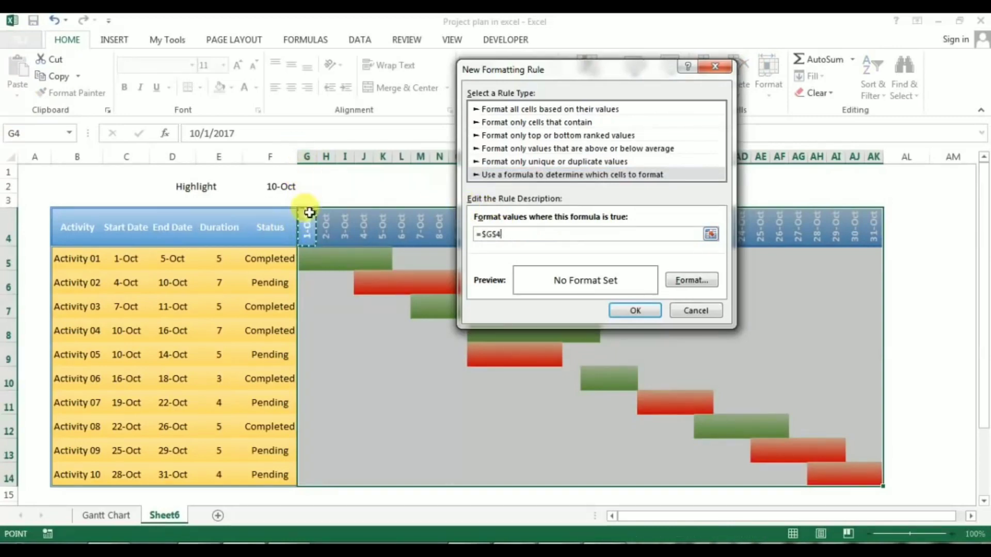
pyautogui.click(489, 233)
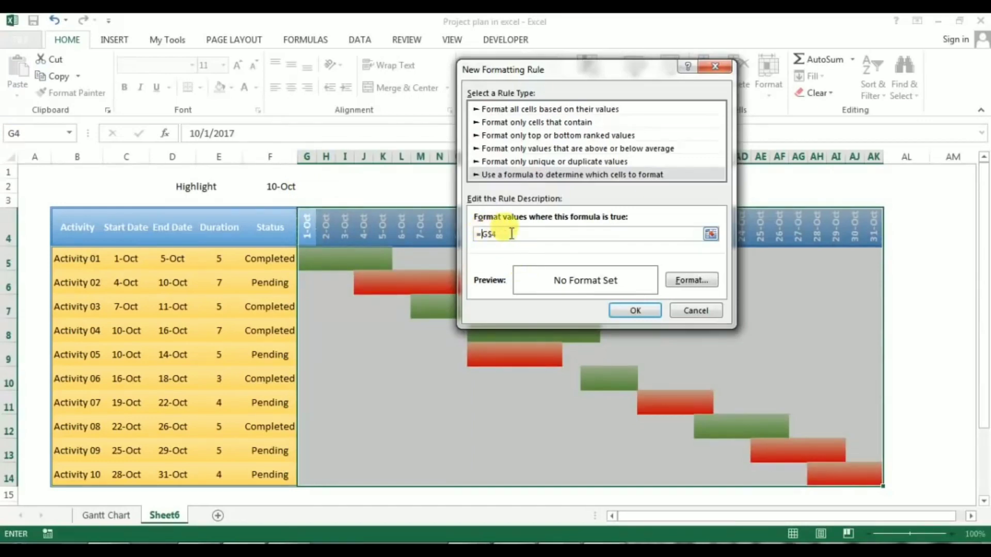
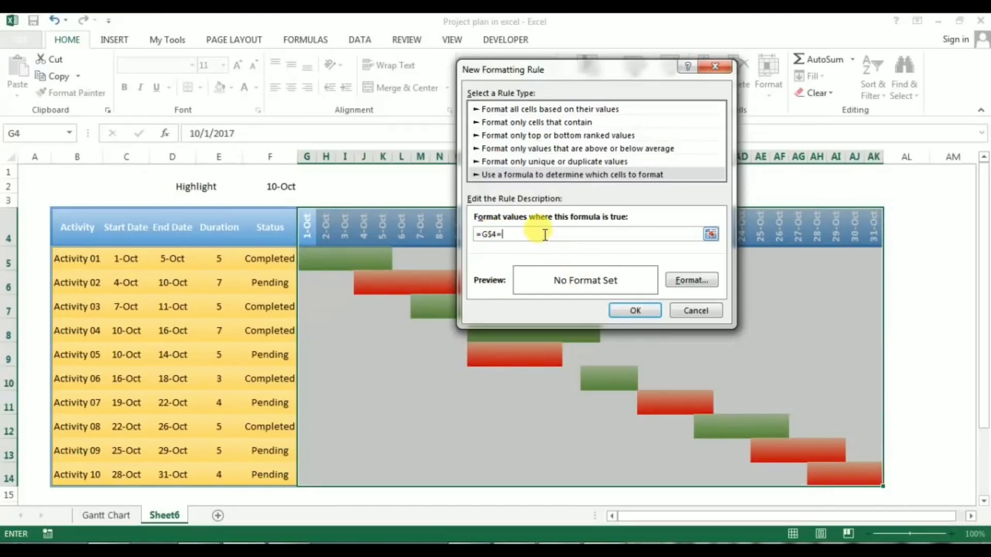
pyautogui.click(288, 177)
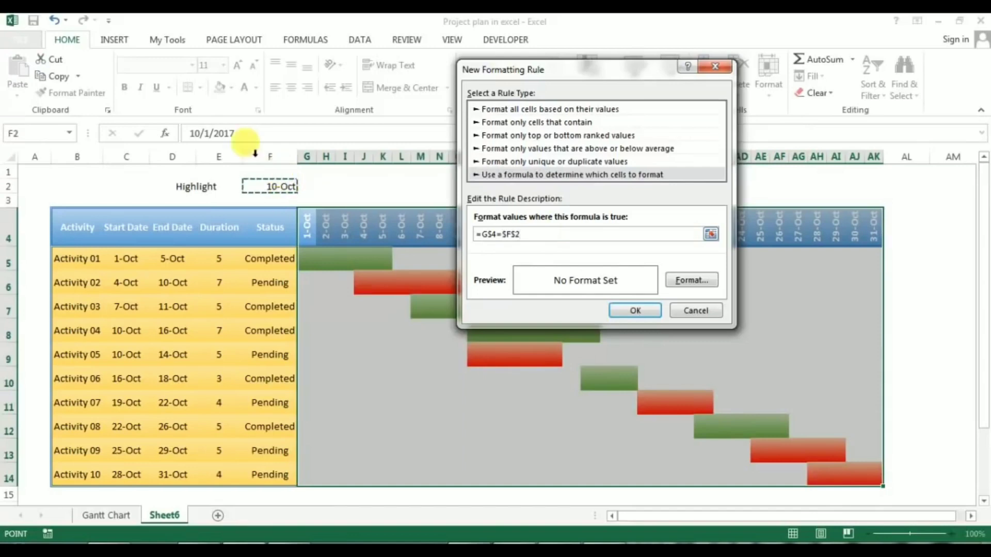
# Format the rule with dotted left and right borders and apply it to G4:AK14.
pyautogui.click(687, 283)
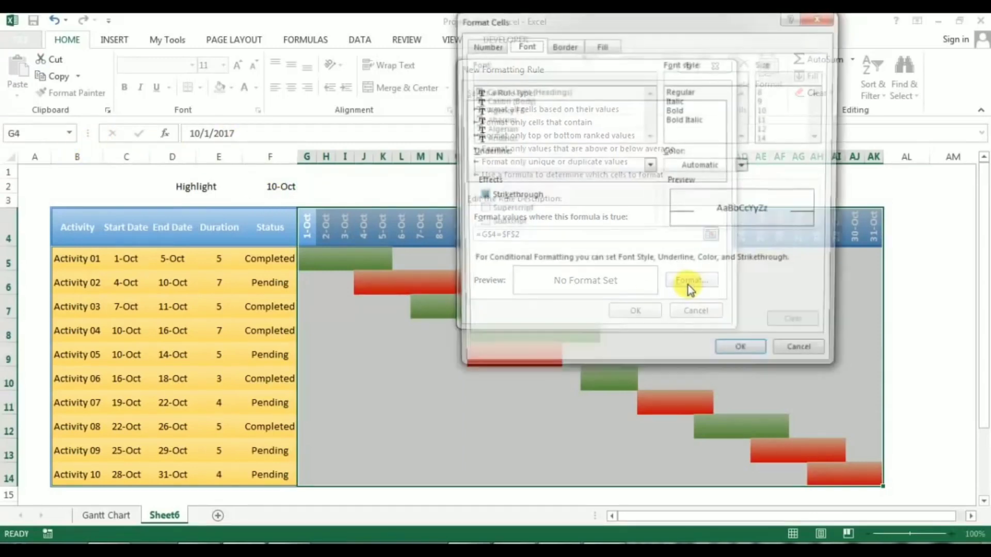
pyautogui.click(577, 45)
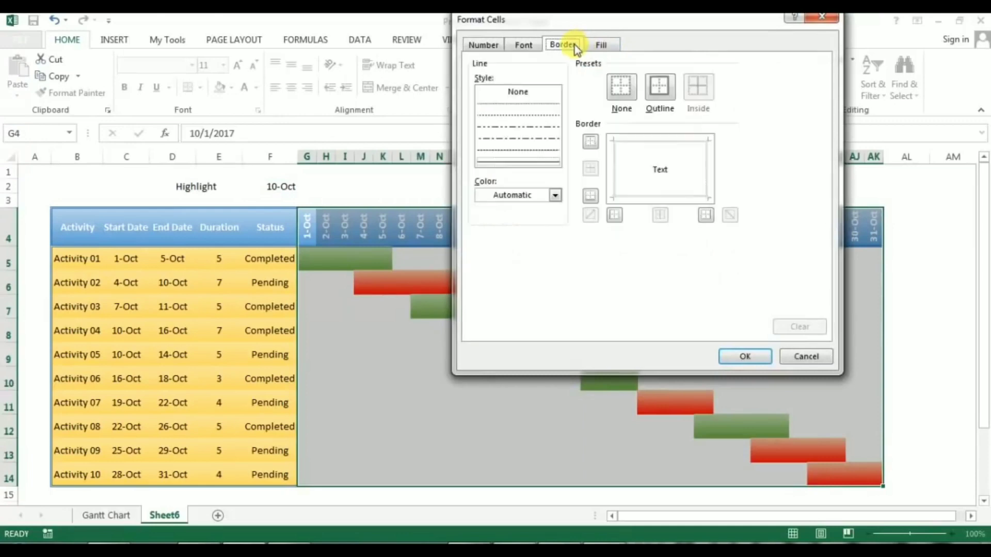
pyautogui.click(543, 126)
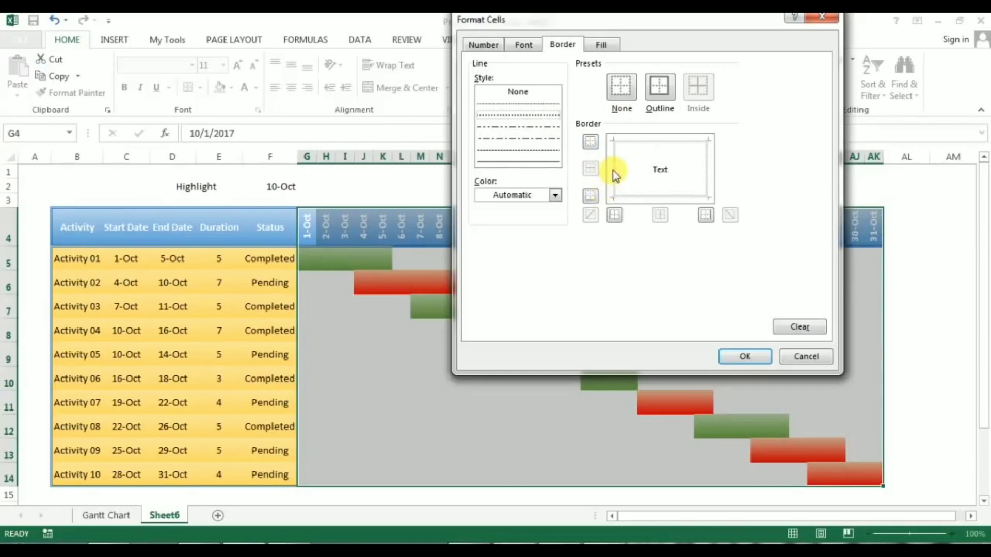
pyautogui.click(760, 352)
pyautogui.click(651, 312)
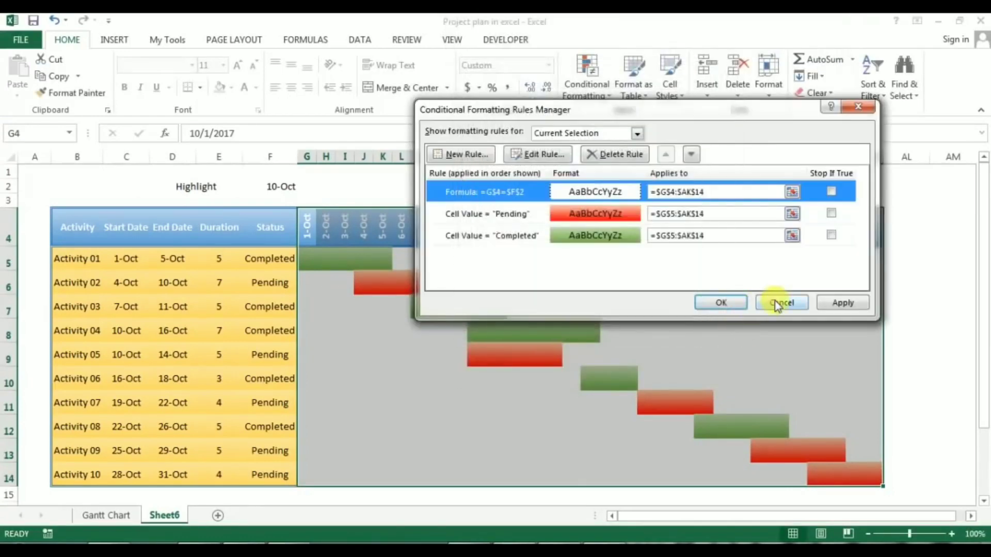
pyautogui.click(841, 303)
pyautogui.click(722, 303)
pyautogui.click(544, 366)
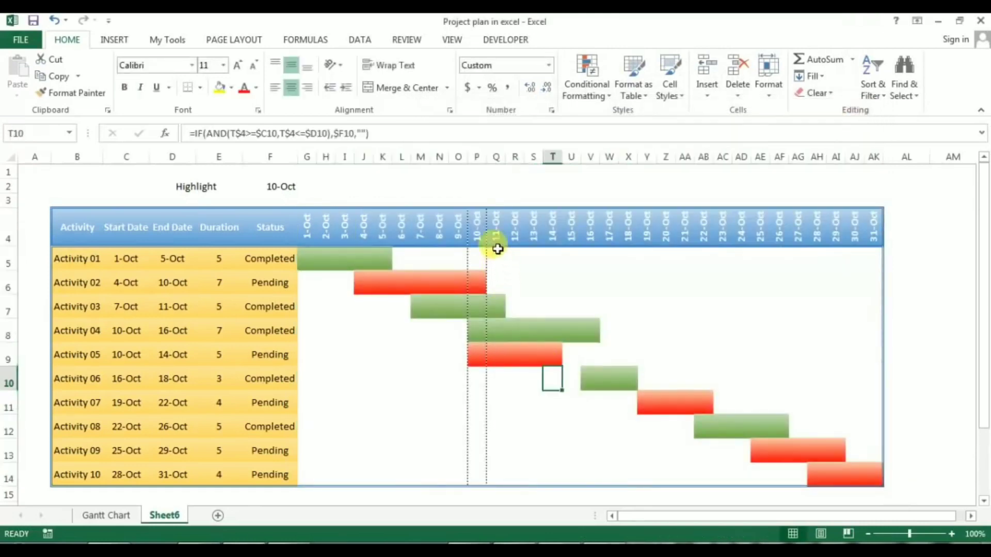
# Test the column highlight by choosing 15-Oct in F2 and finish with 20-Oct as the highlight date.
pyautogui.click(477, 235)
pyautogui.click(289, 187)
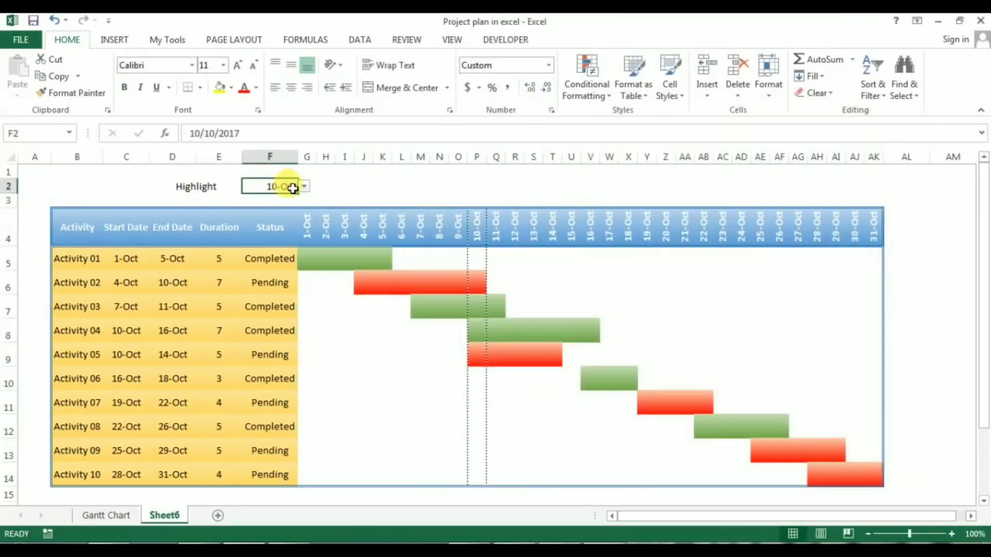
pyautogui.click(304, 187)
pyautogui.click(268, 232)
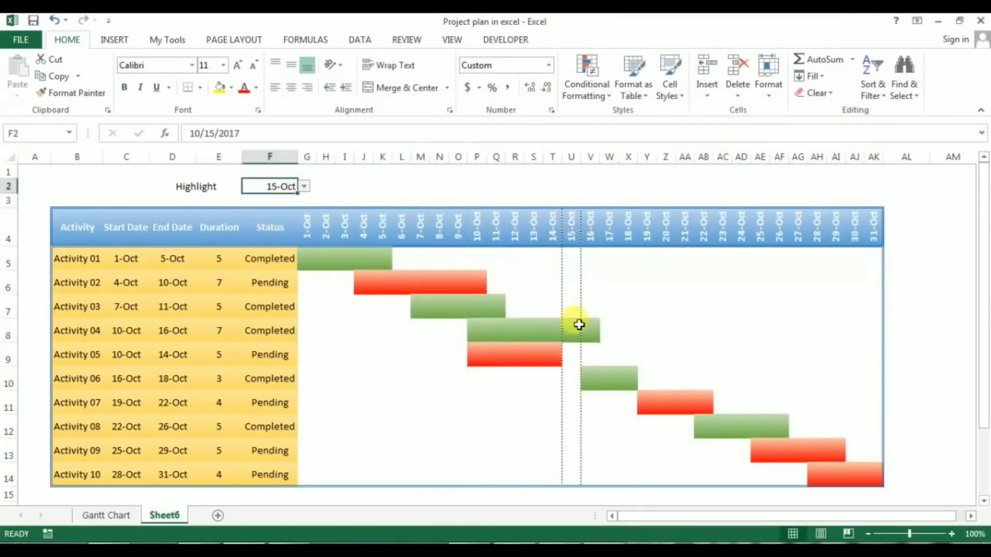
pyautogui.click(304, 187)
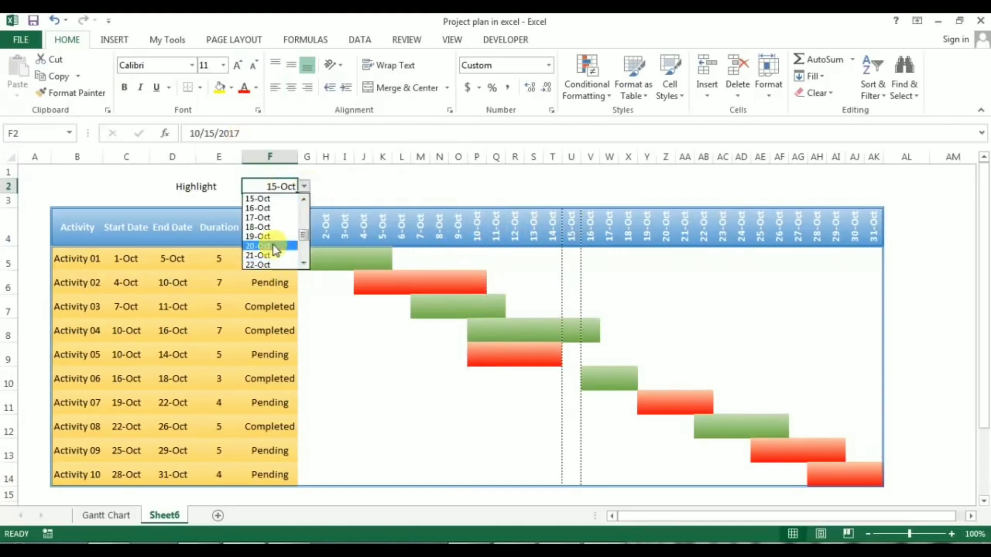
pyautogui.click(261, 246)
pyautogui.click(442, 232)
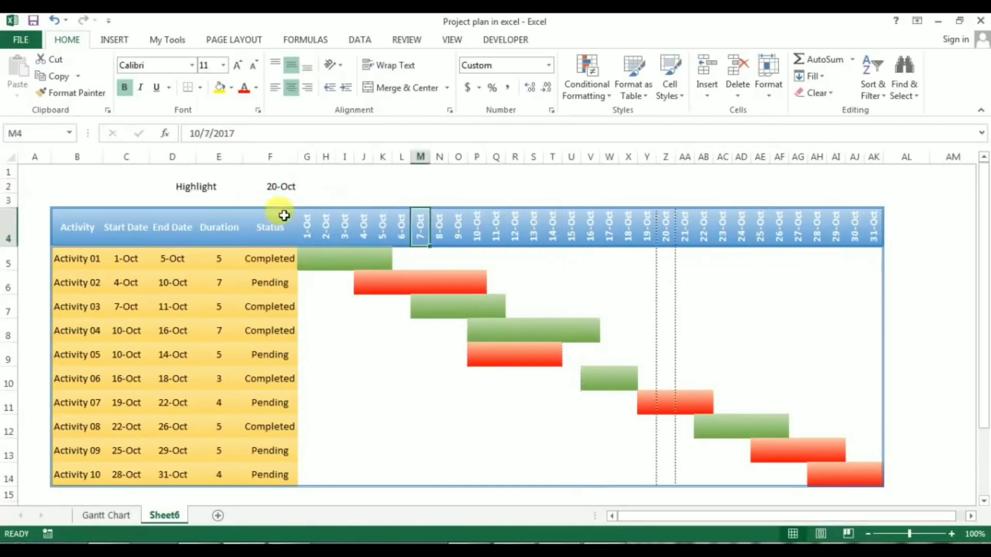
# Increase the height of row 2 and middle-align the Highlight label and date in D2:F2.
pyautogui.moveTo(199, 186); pyautogui.dragTo(258, 190)
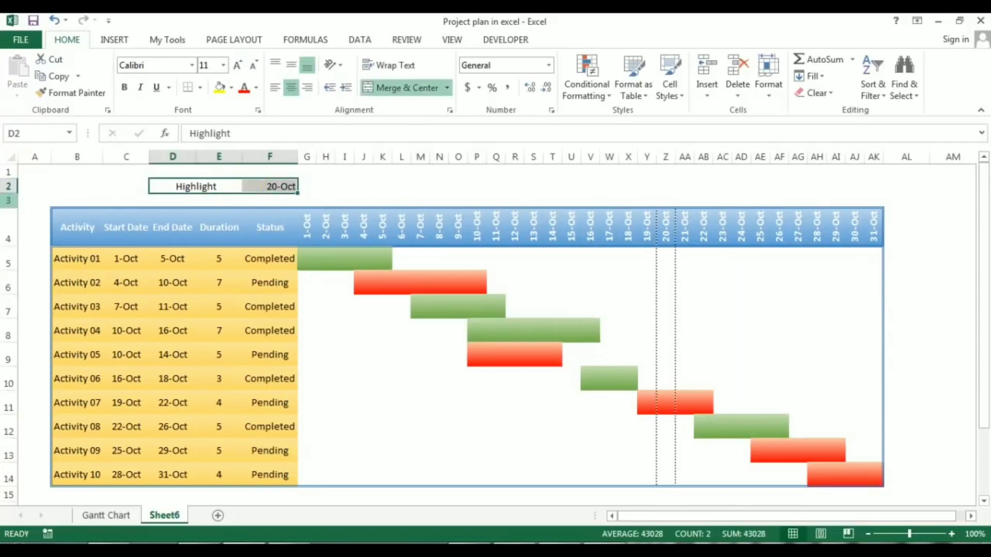
pyautogui.moveTo(8, 193); pyautogui.dragTo(8, 207)
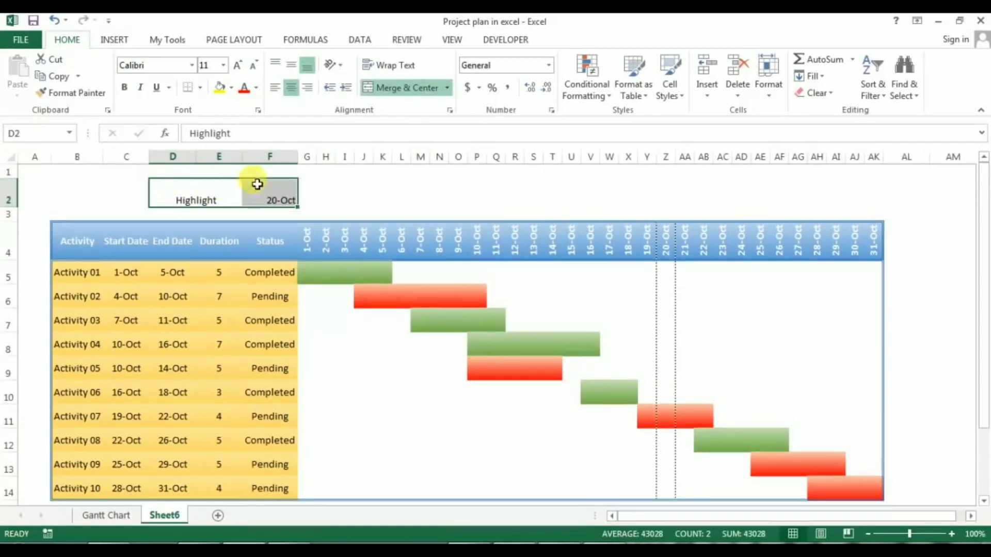
pyautogui.click(291, 65)
# Fill D2:F2 with a horizontal two-color gradient, light orange around a dark orange centre, using the Gantt Chart sheet's Highlight box as reference.
pyautogui.click(105, 515)
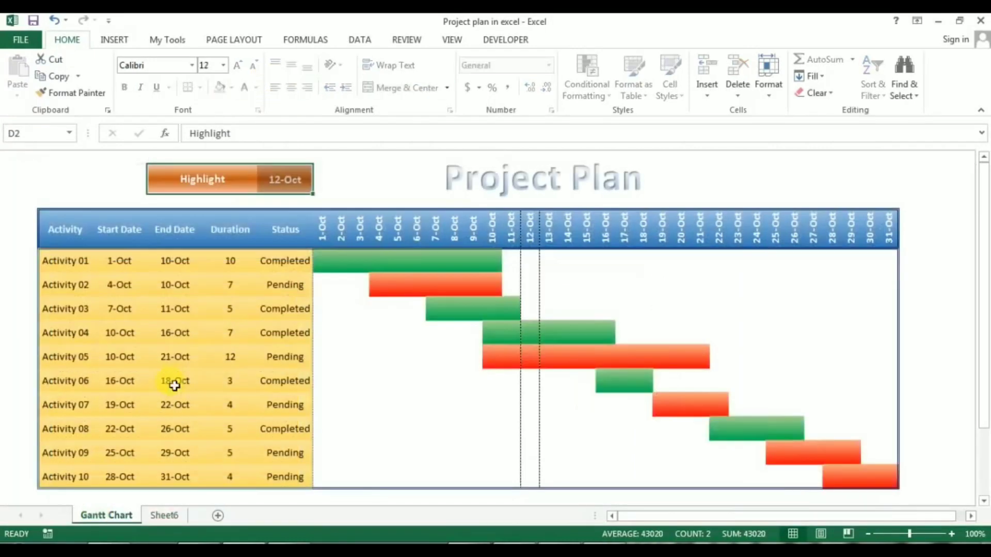
pyautogui.click(283, 178)
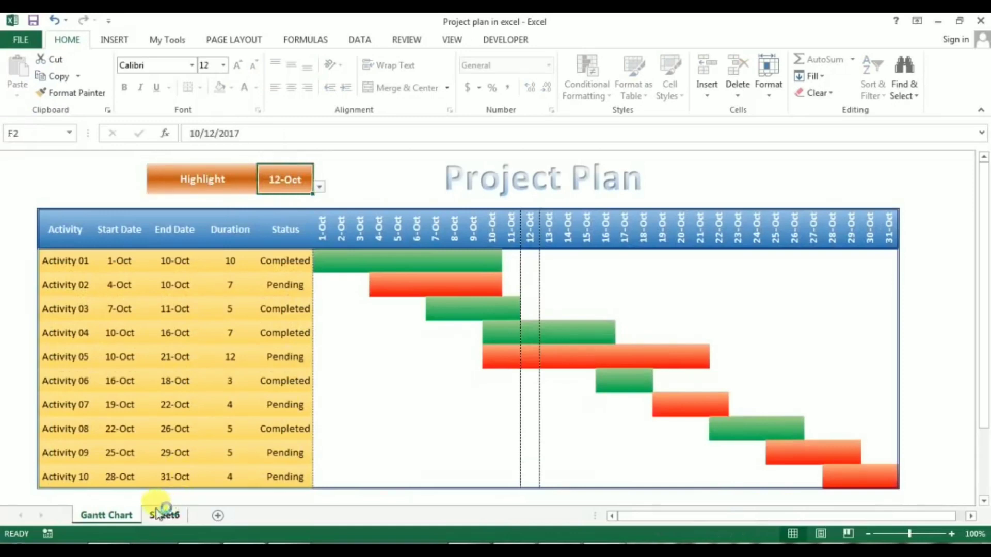
pyautogui.click(162, 516)
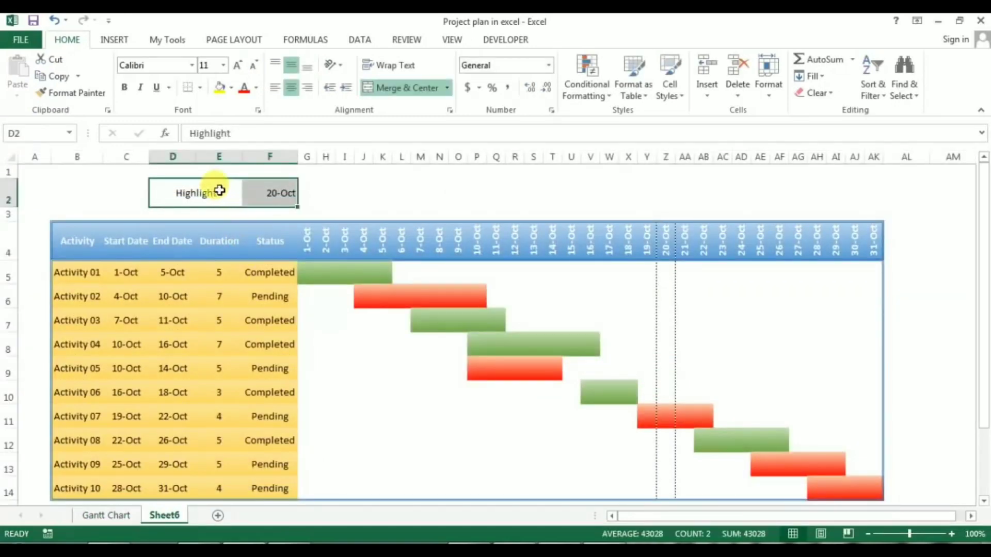
pyautogui.hotkey('alt', 'o')
pyautogui.press('e')
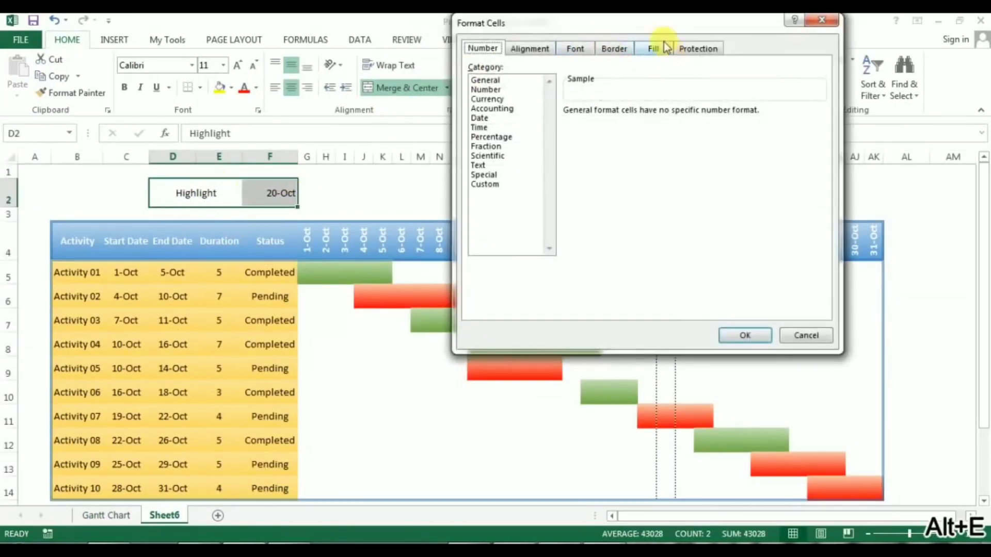
pyautogui.click(666, 48)
pyautogui.click(512, 217)
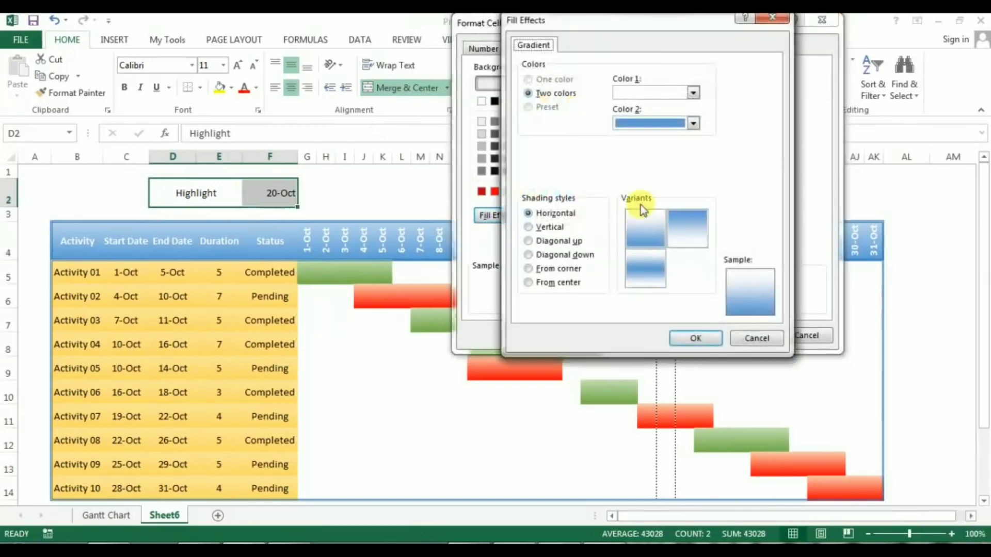
pyautogui.click(694, 123)
pyautogui.click(681, 198)
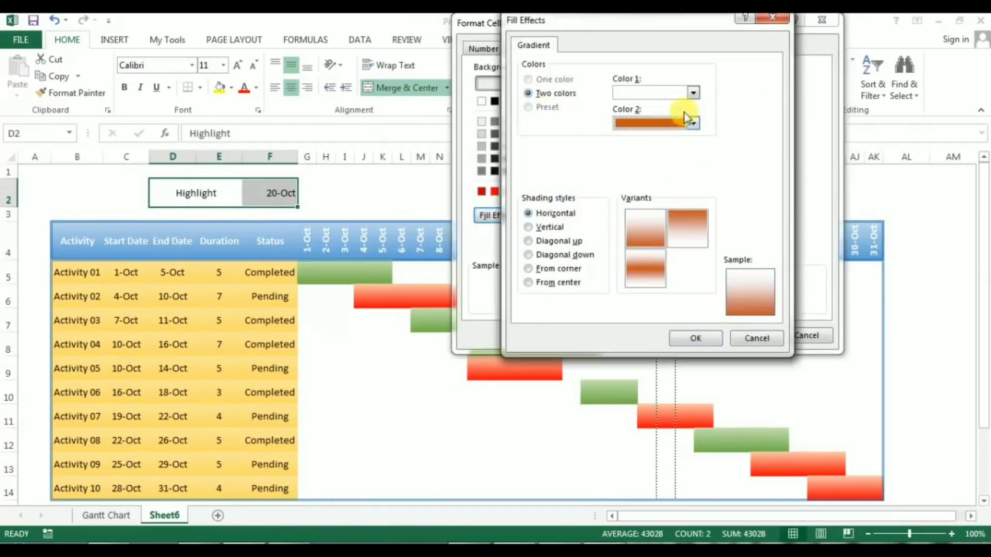
pyautogui.click(693, 93)
pyautogui.click(682, 136)
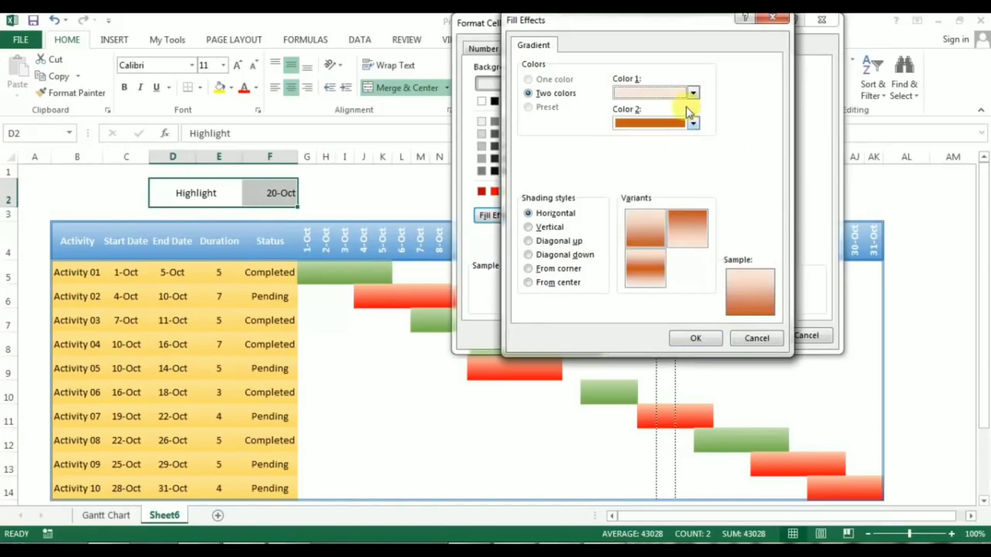
pyautogui.click(645, 271)
pyautogui.click(696, 338)
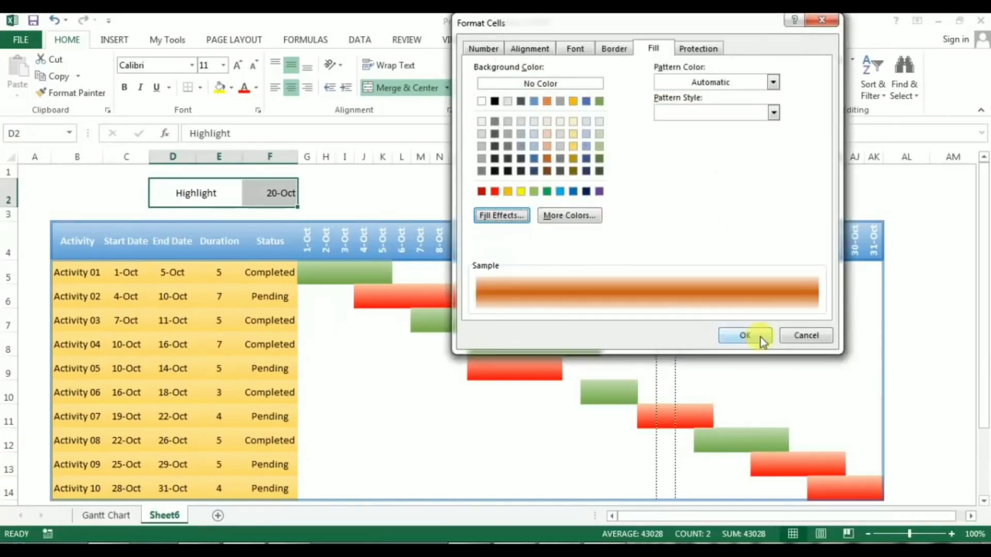
pyautogui.click(748, 335)
pyautogui.click(377, 203)
# Make the text of the Highlight label and date in D2:F2 white and bold.
pyautogui.moveTo(194, 194); pyautogui.dragTo(259, 196)
pyautogui.click(256, 88)
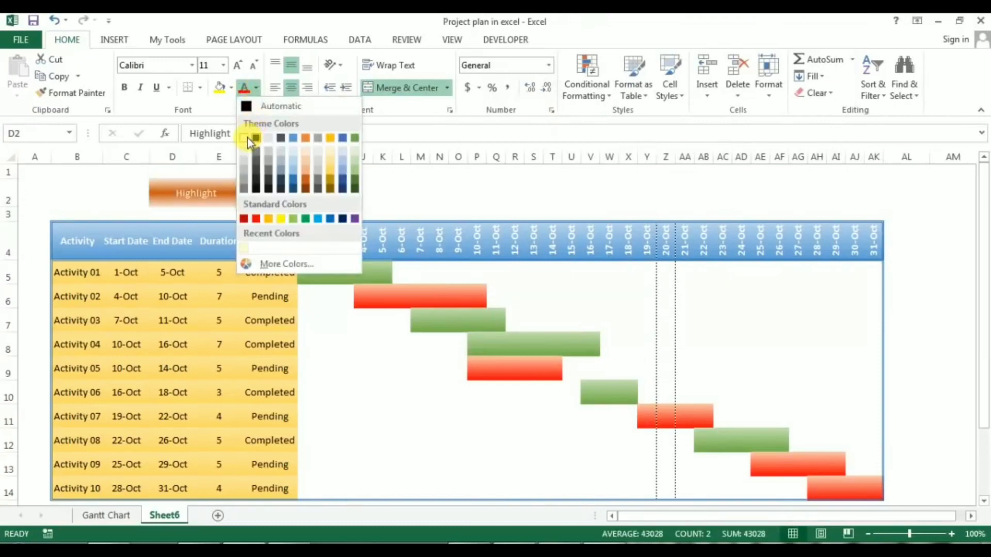
pyautogui.click(248, 137)
pyautogui.click(365, 173)
pyautogui.moveTo(193, 194); pyautogui.dragTo(250, 193)
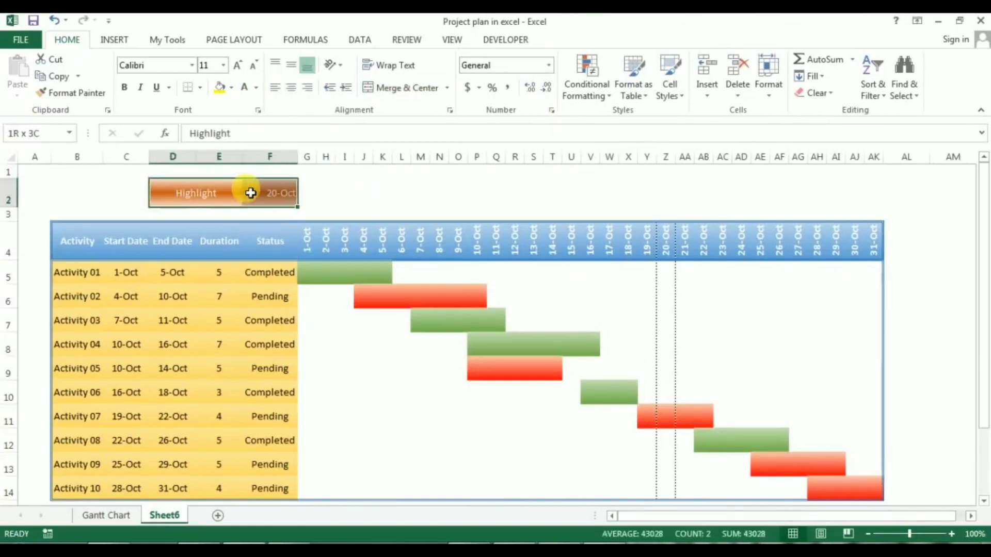
pyautogui.hotkey('ctrl', 'b')
pyautogui.click(378, 182)
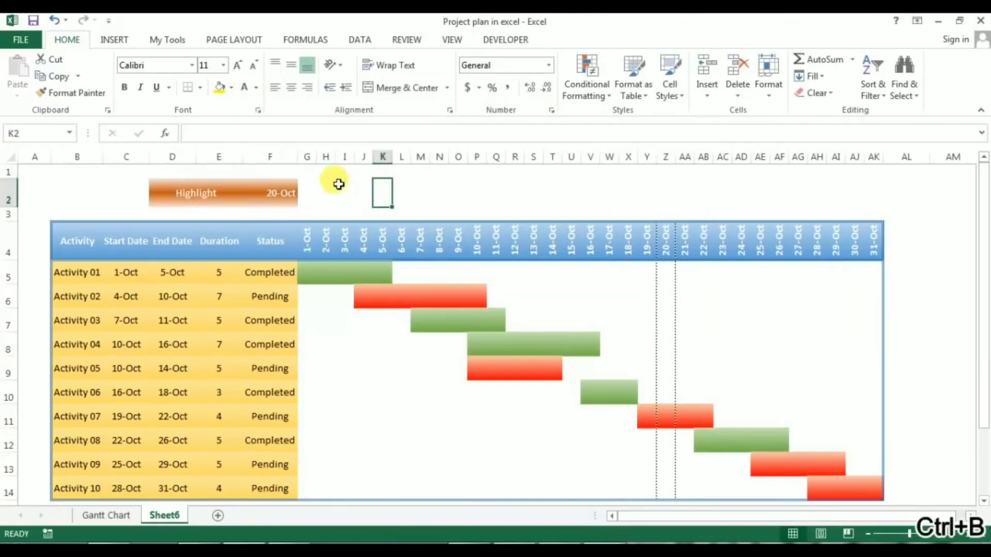
# Widen column F slightly.
pyautogui.click(293, 187)
pyautogui.moveTo(297, 157); pyautogui.dragTo(303, 155)
pyautogui.click(402, 195)
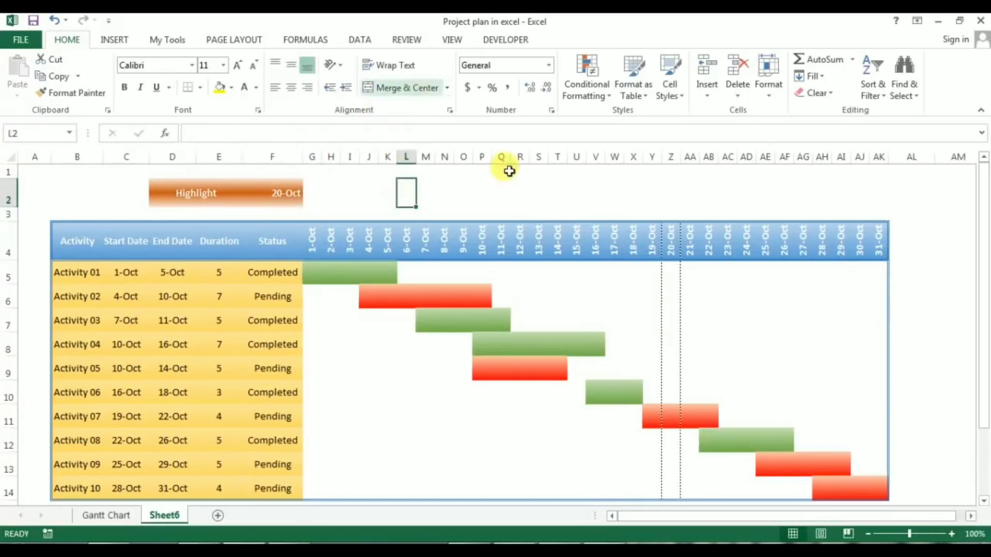
# Hide the row and column headings on Sheet6.
pyautogui.click(452, 40)
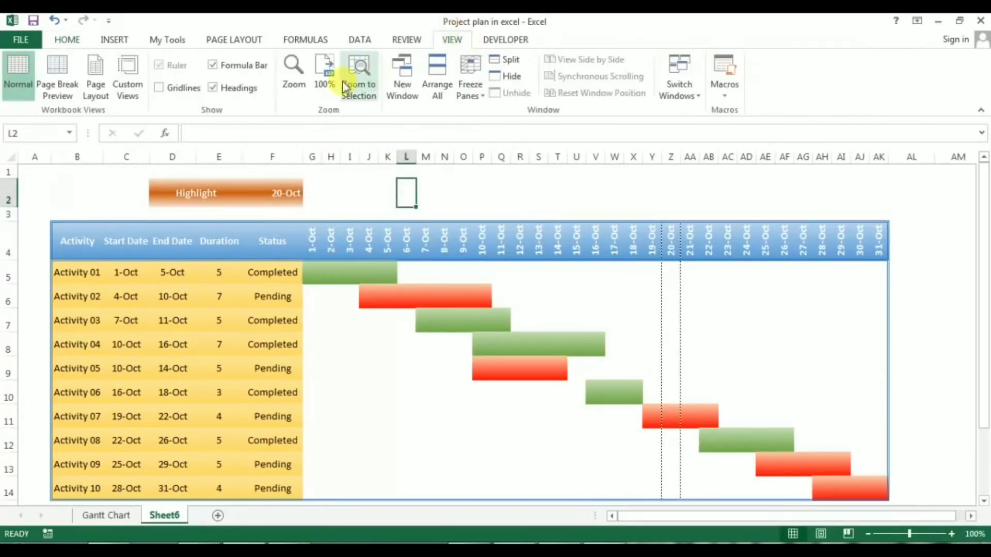
pyautogui.click(241, 89)
pyautogui.click(513, 178)
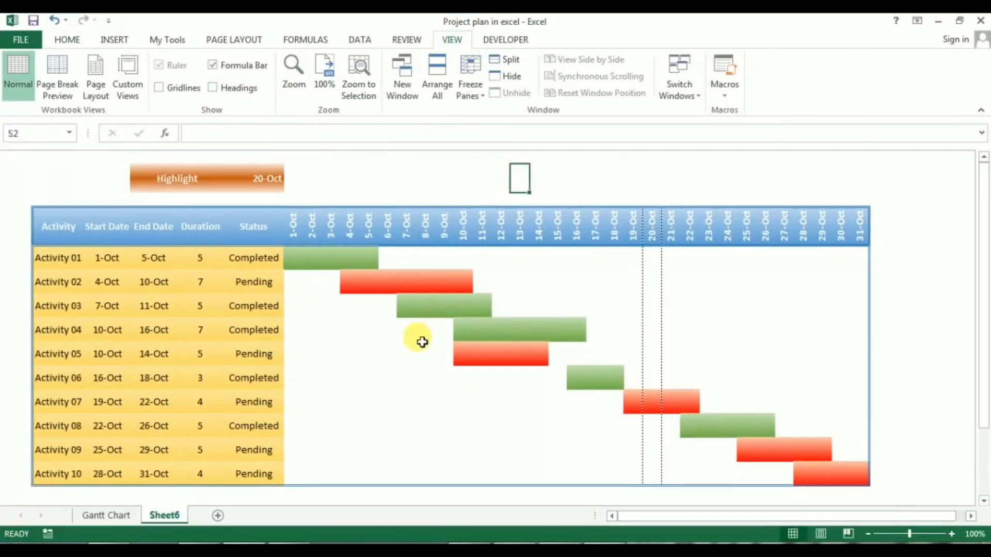
# Inspect the highlight date cell and the formulas behind the Activity 02 and Activity 05 bars.
pyautogui.click(339, 272)
pyautogui.click(267, 179)
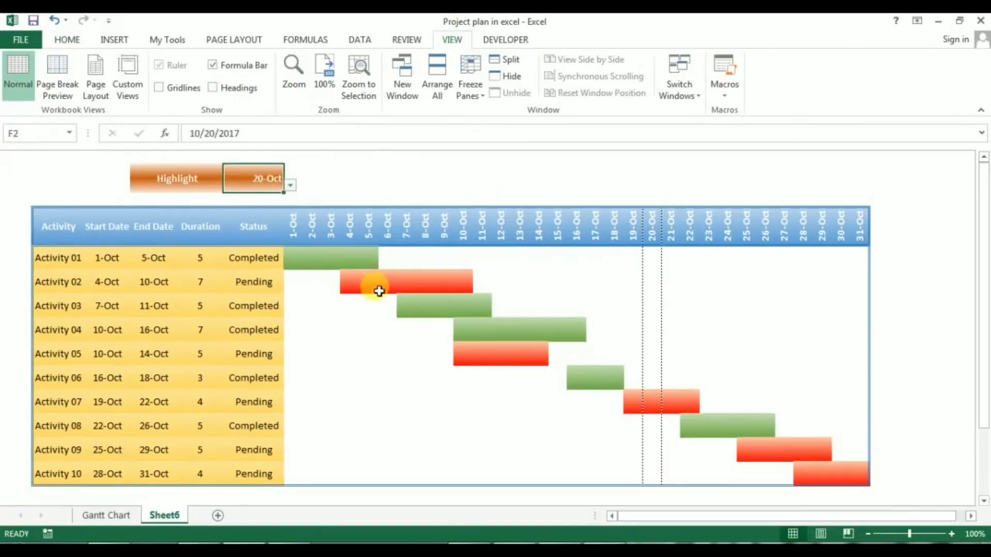
pyautogui.click(387, 282)
pyautogui.moveTo(445, 328); pyautogui.dragTo(460, 331)
pyautogui.click(540, 347)
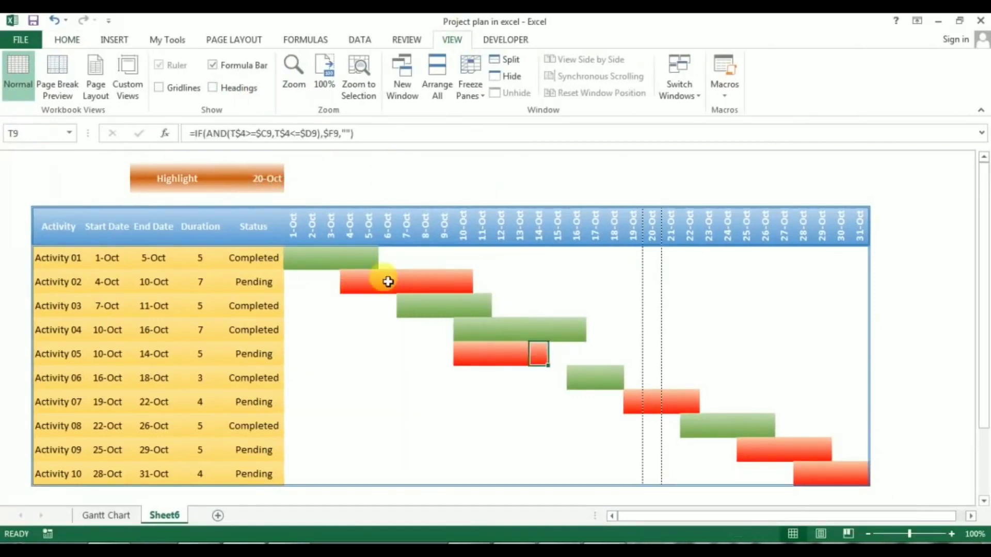
pyautogui.click(361, 265)
pyautogui.moveTo(353, 282); pyautogui.dragTo(370, 281)
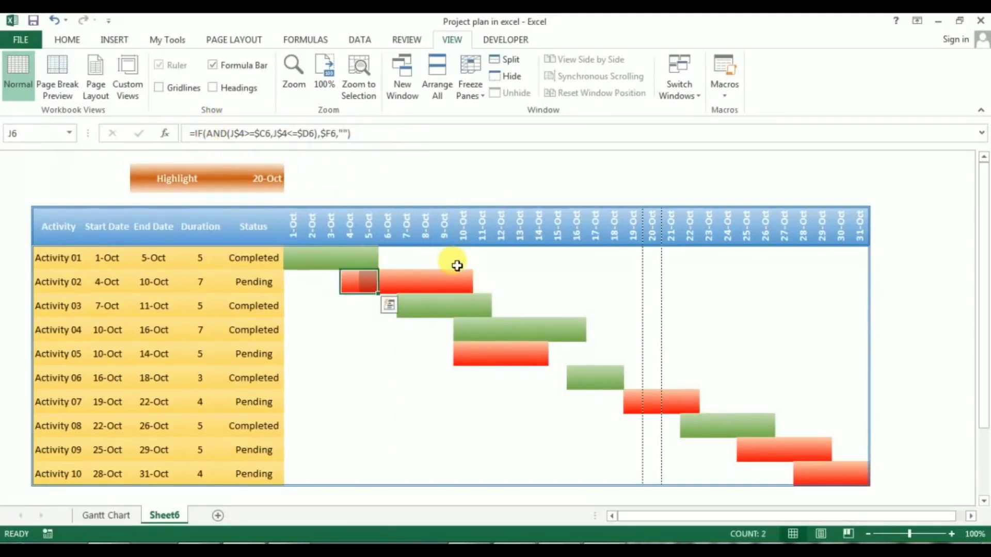
# Remove the Locked protection setting from all cells on Sheet6.
pyautogui.click(204, 226)
pyautogui.hotkey('ctrl', 'a')
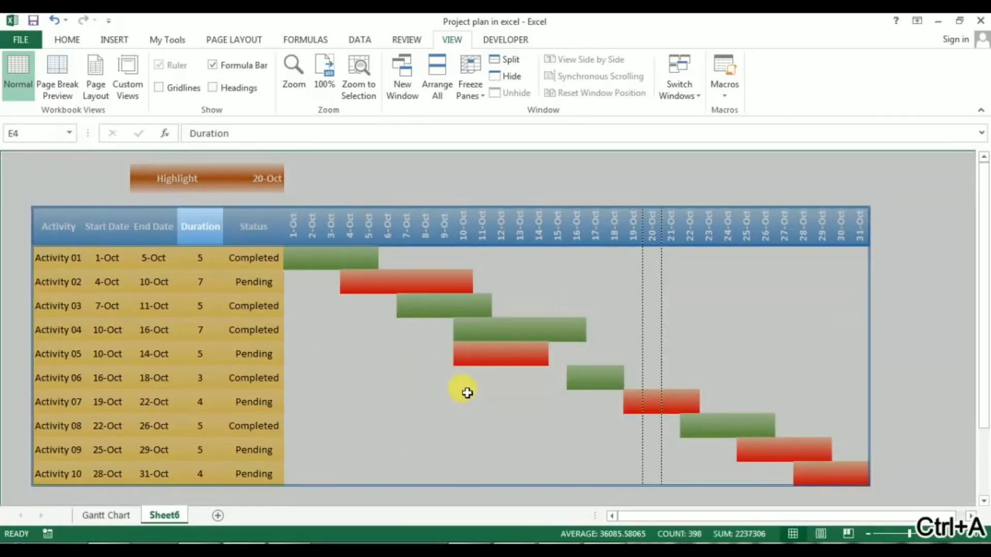
pyautogui.rightClick(313, 221)
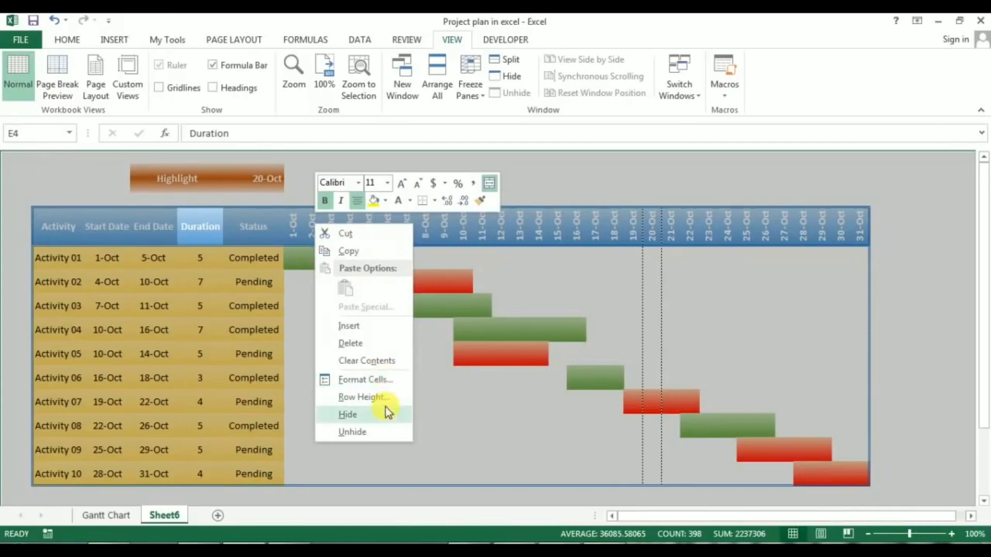
pyautogui.click(382, 380)
pyautogui.click(437, 238)
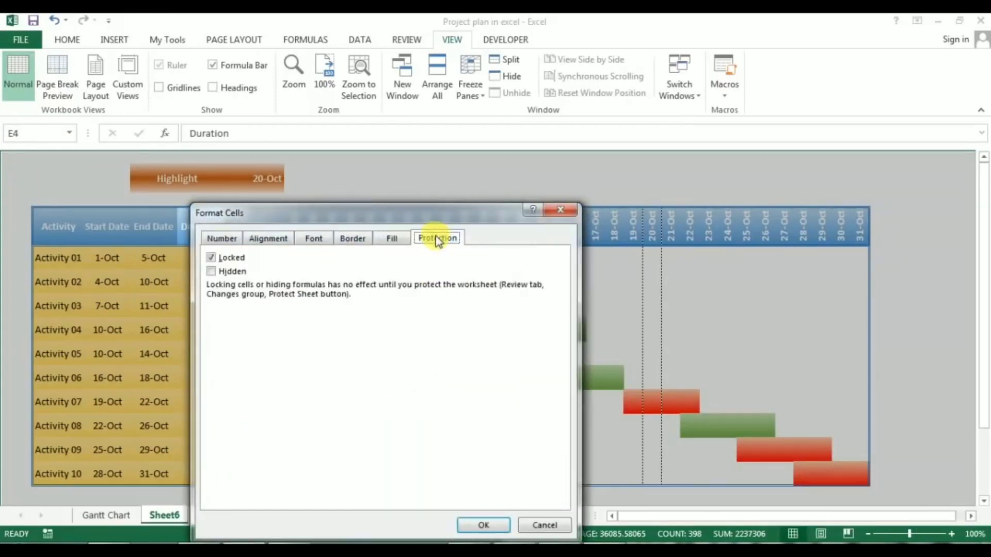
pyautogui.click(233, 259)
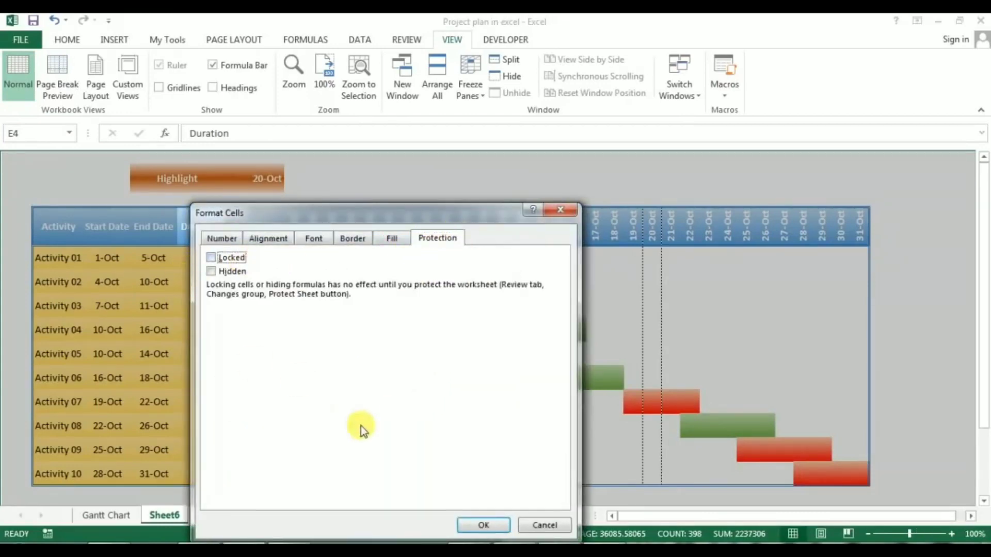
pyautogui.click(510, 525)
pyautogui.click(312, 235)
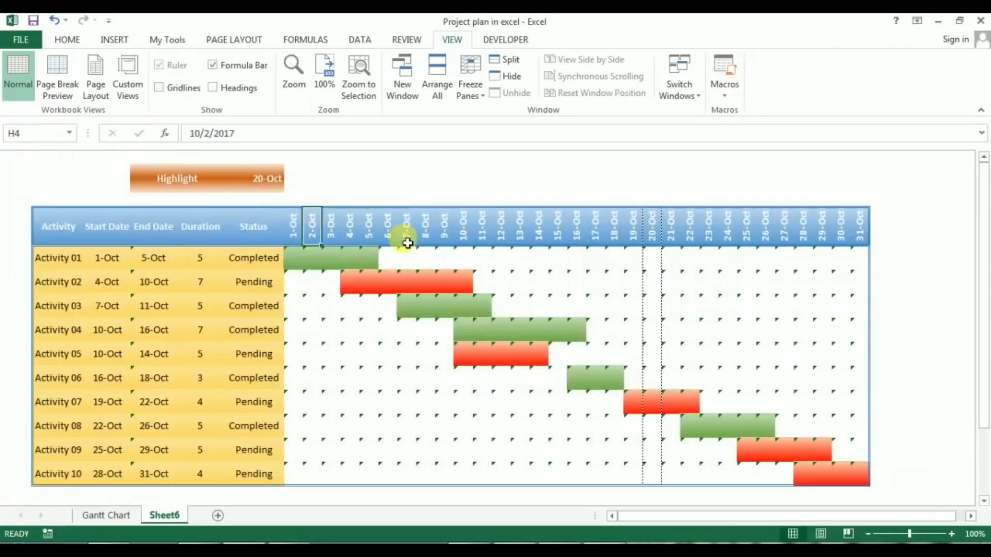
# Set the Gantt chart formula cells G5:AK14 to Locked and Hidden in their protection settings.
pyautogui.moveTo(293, 256); pyautogui.dragTo(848, 471)
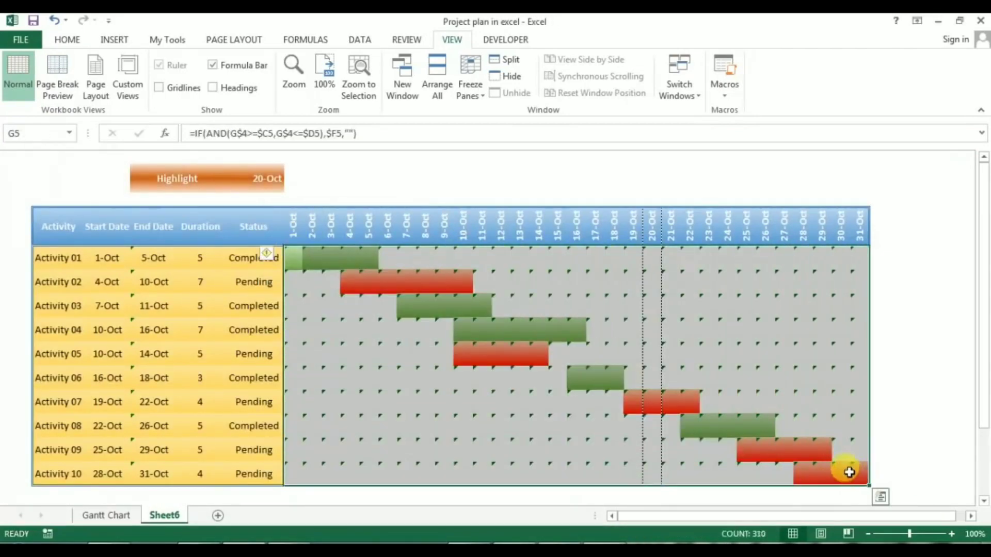
pyautogui.rightClick(531, 287)
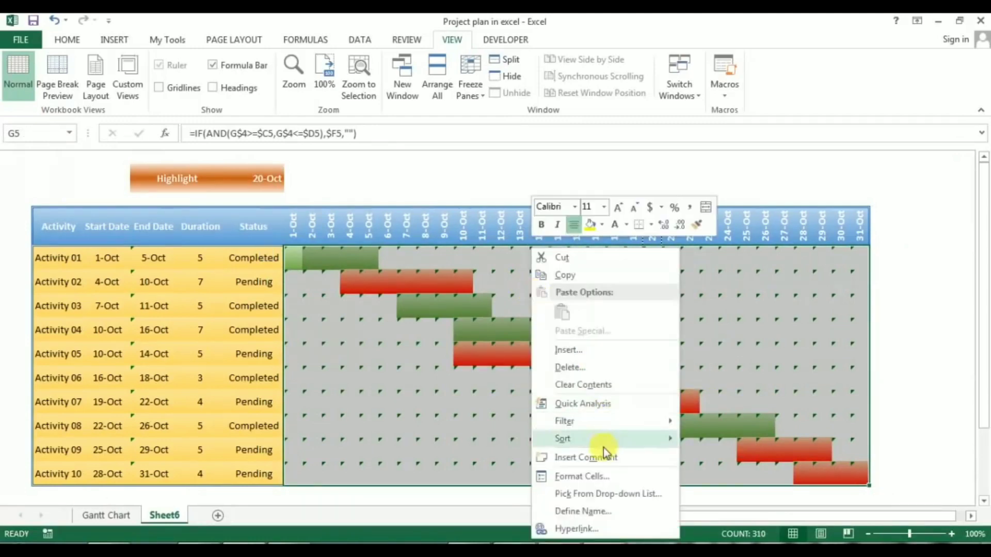
pyautogui.click(597, 477)
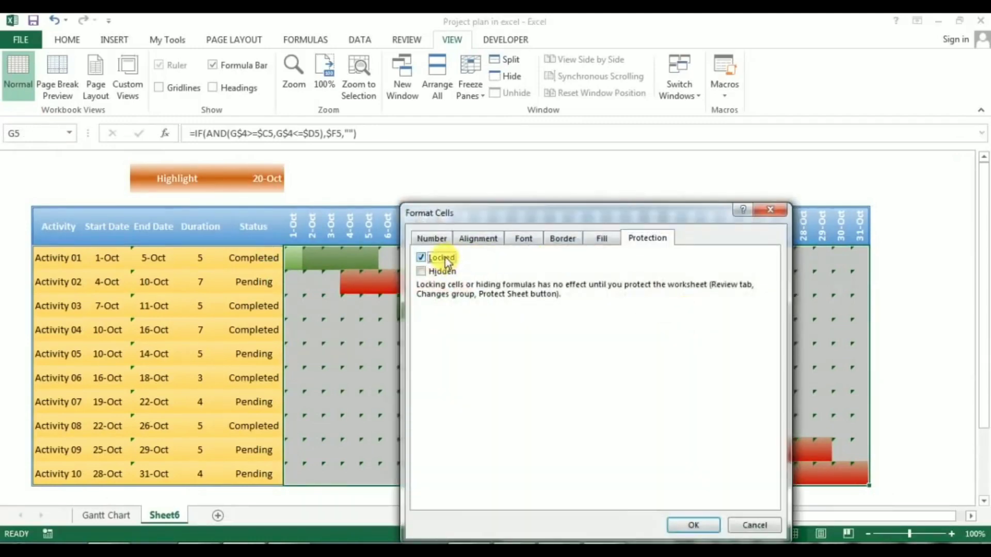
pyautogui.click(691, 526)
pyautogui.click(423, 376)
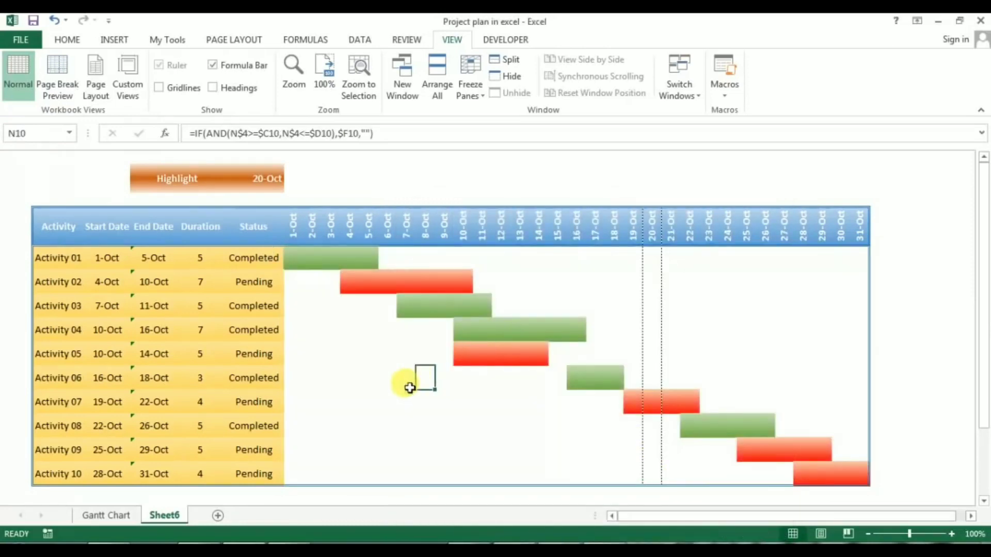
pyautogui.click(379, 410)
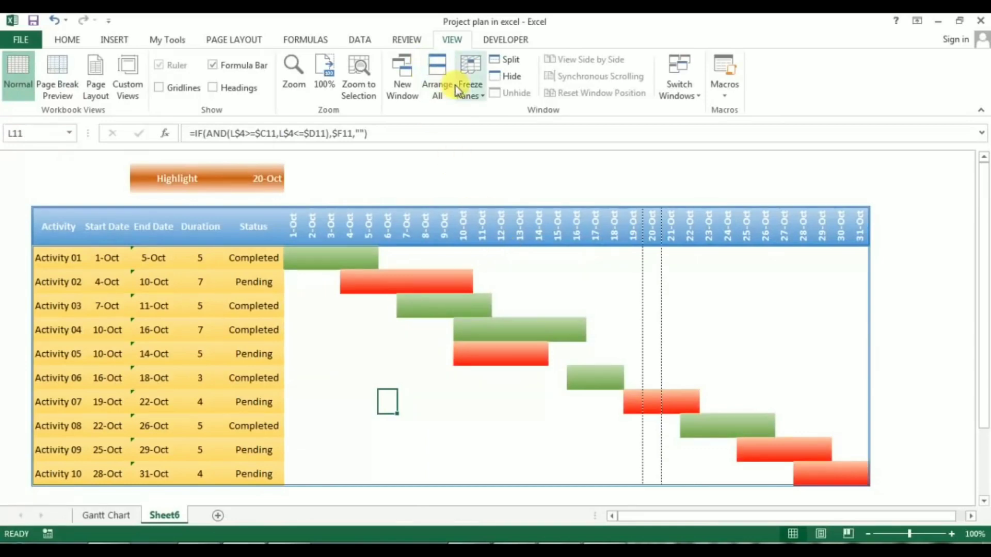
# Protect Sheet6 without a password, allowing selection of locked and unlocked cells.
pyautogui.click(407, 39)
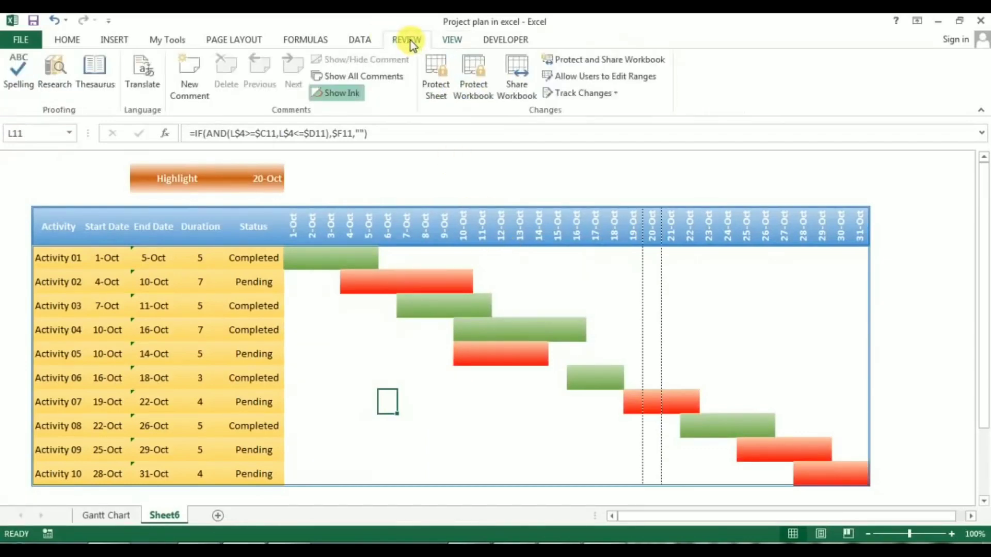
pyautogui.click(435, 82)
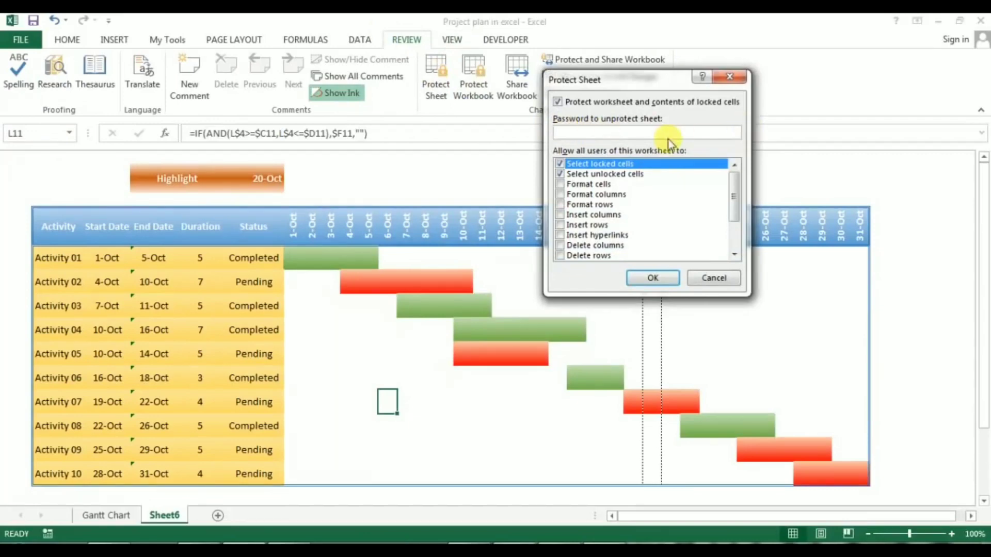
pyautogui.click(653, 279)
# Check whether the formulas of the protected chart cells are hidden and whether those cells can be edited.
pyautogui.click(462, 226)
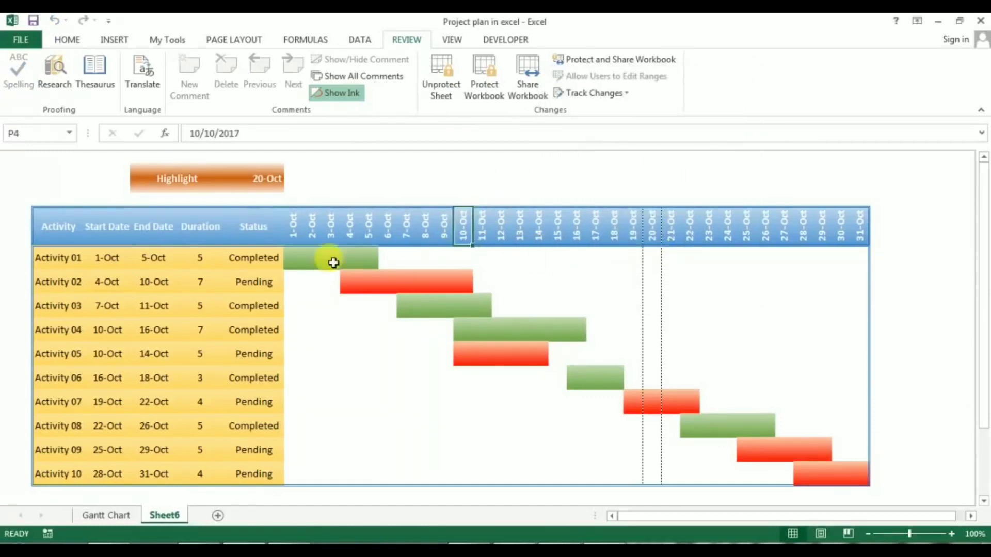
pyautogui.click(404, 308)
pyautogui.click(479, 329)
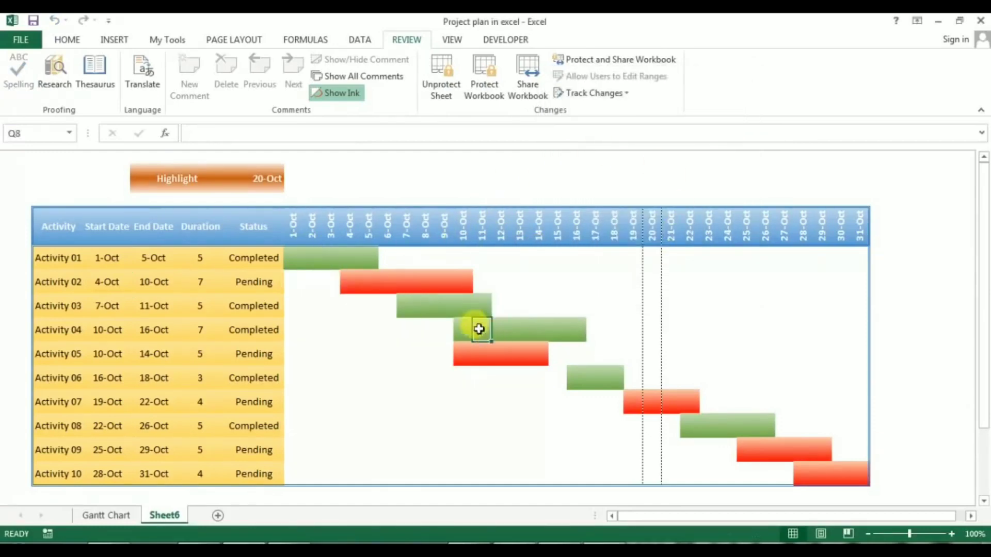
pyautogui.click(388, 281)
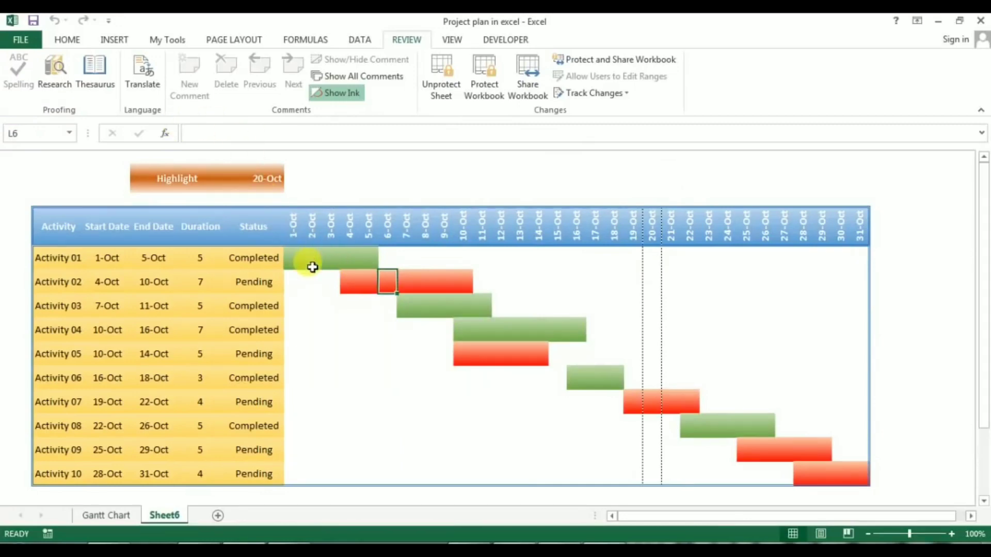
pyautogui.click(422, 282)
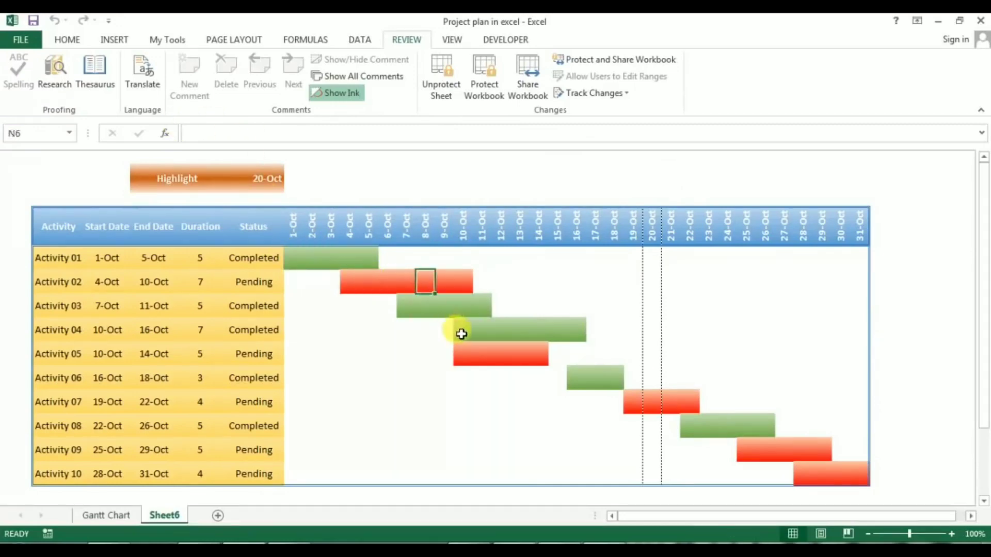
pyautogui.click(261, 274)
pyautogui.click(327, 301)
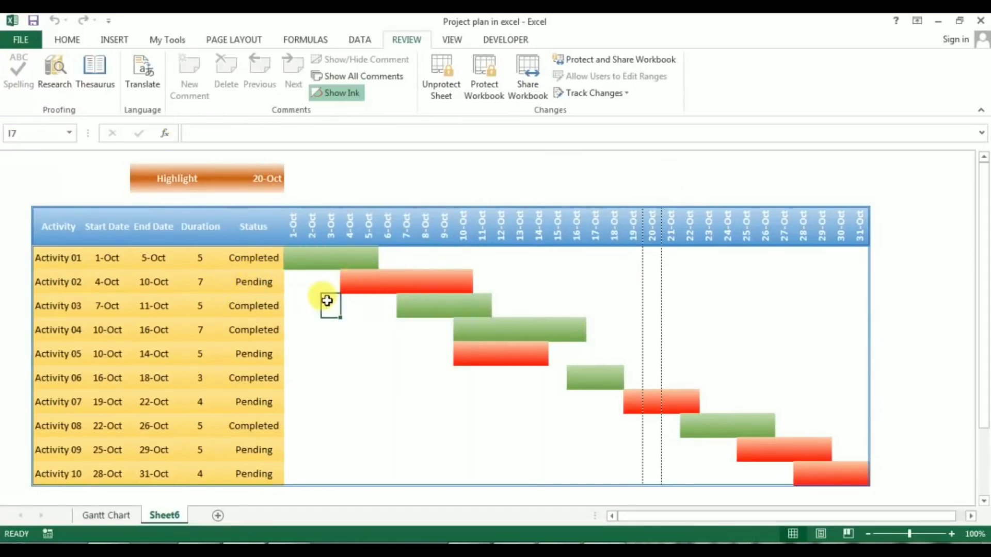
pyautogui.doubleClick(335, 304)
pyautogui.press('Return')
pyautogui.doubleClick(415, 286)
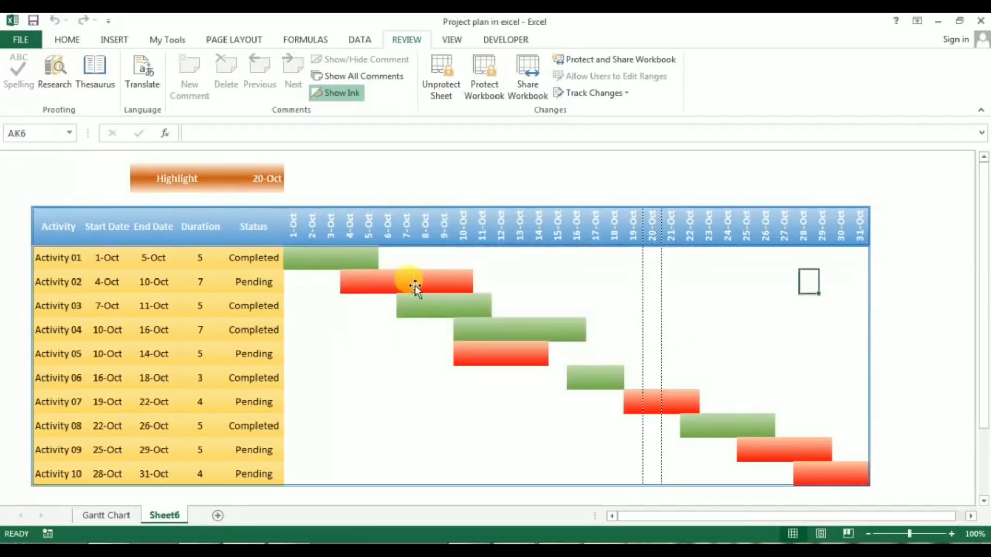
# Change the status of Activity 01 to Pending.
pyautogui.click(253, 263)
pyautogui.click(290, 263)
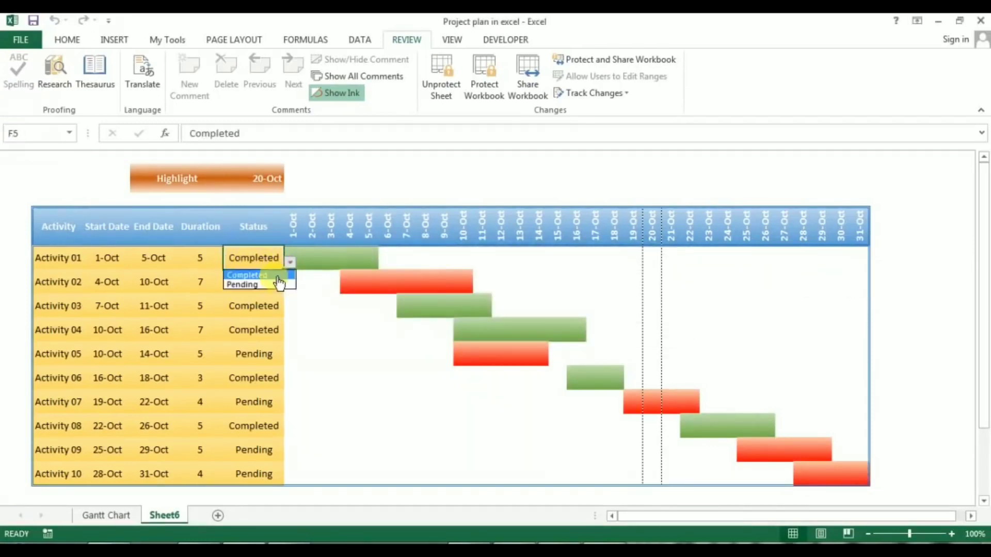
pyautogui.click(274, 283)
# Set the duration of Activity 01 to 10 days and undo that change.
pyautogui.click(212, 253)
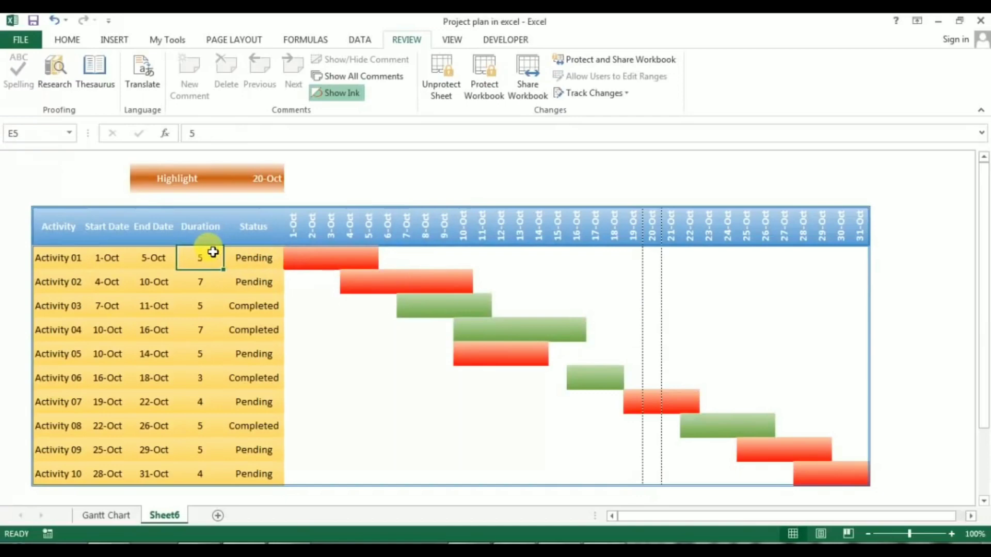
pyautogui.write('10')
pyautogui.press('Return')
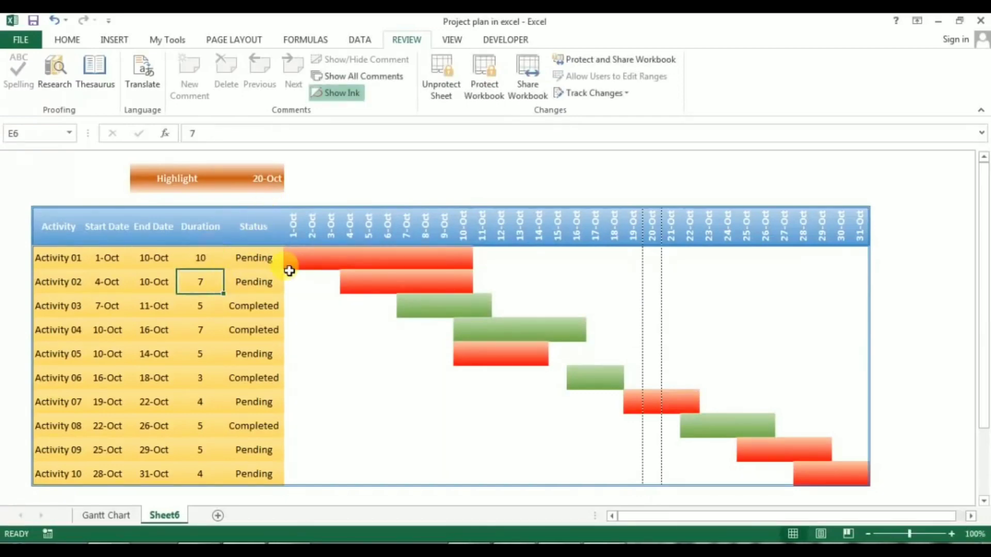
pyautogui.hotkey('ctrl', 'z')
# Choose 22-Oct, followed by 24-Oct, as the highlight date in F2.
pyautogui.moveTo(296, 265); pyautogui.dragTo(851, 470)
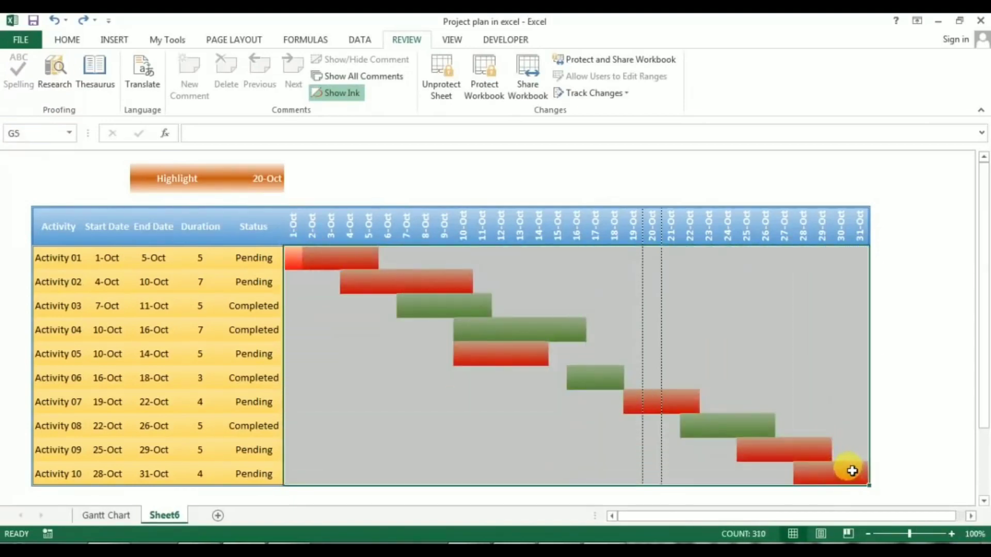
pyautogui.click(252, 185)
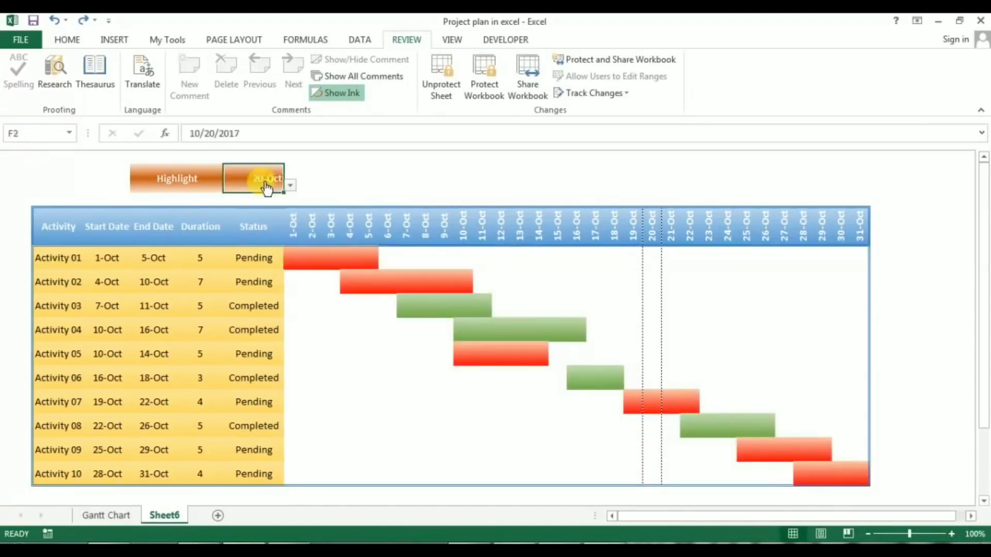
pyautogui.click(290, 185)
pyautogui.click(264, 222)
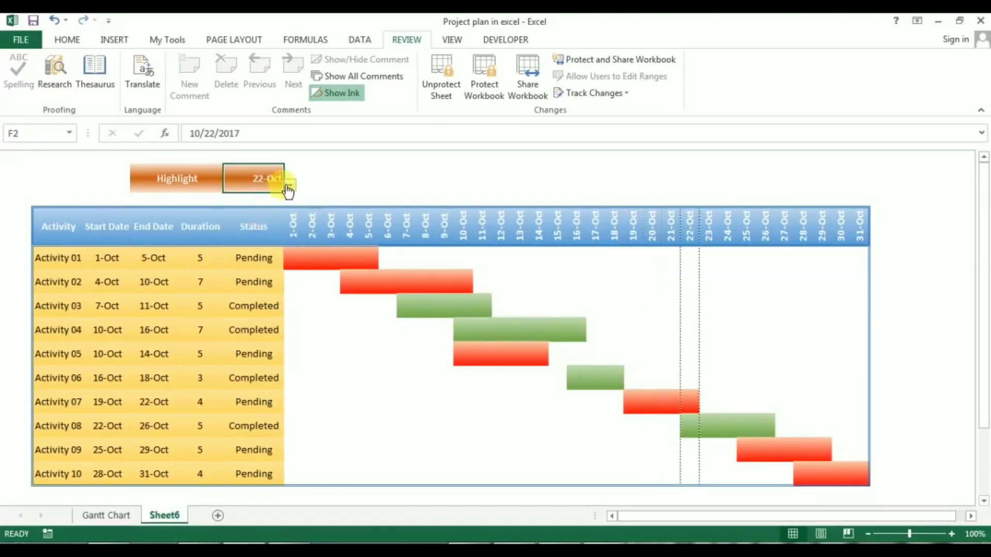
pyautogui.click(291, 184)
pyautogui.click(254, 222)
pyautogui.click(82, 39)
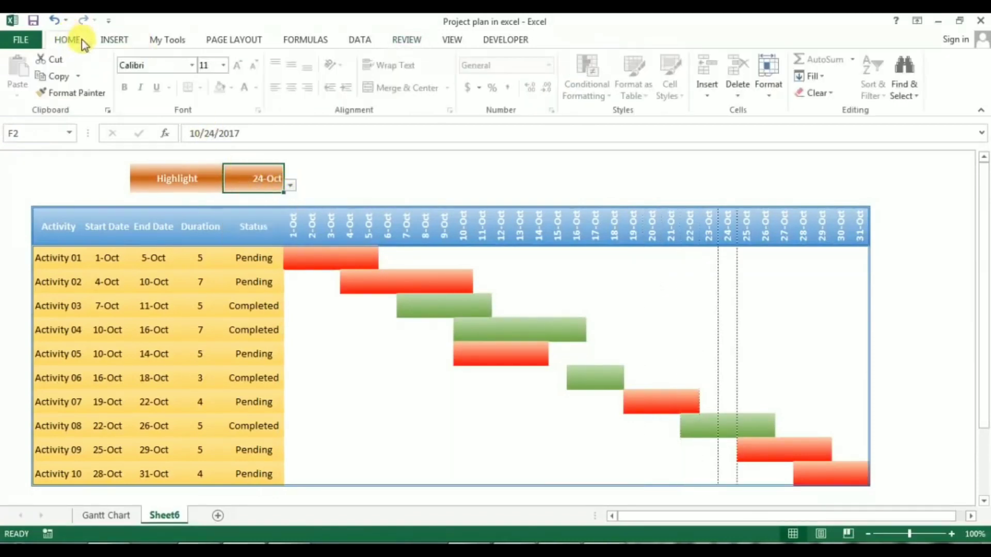
pyautogui.click(302, 186)
pyautogui.click(217, 179)
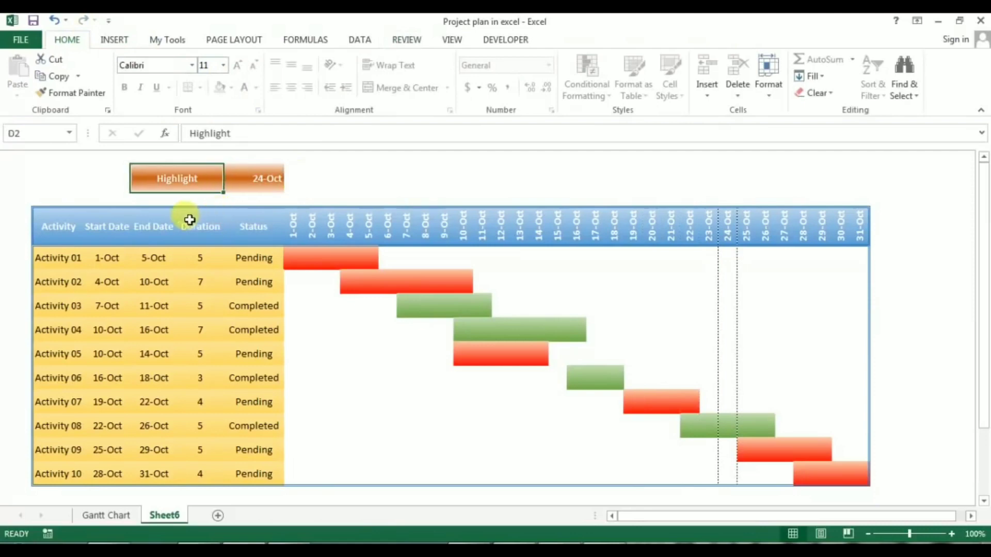
pyautogui.click(180, 242)
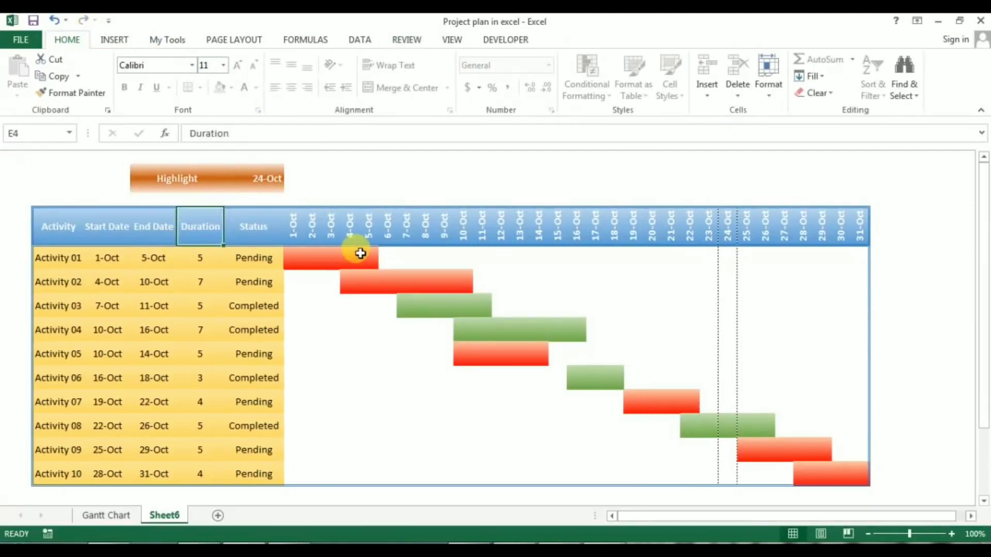